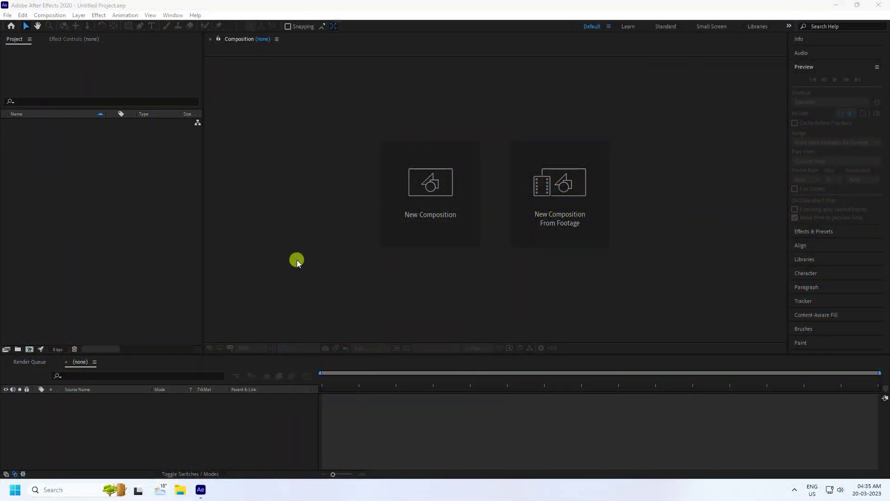
# Create the 1920×1080 Comp 1, then import What You.mp3 and drag it onto its timeline
pyautogui.click(418, 215)
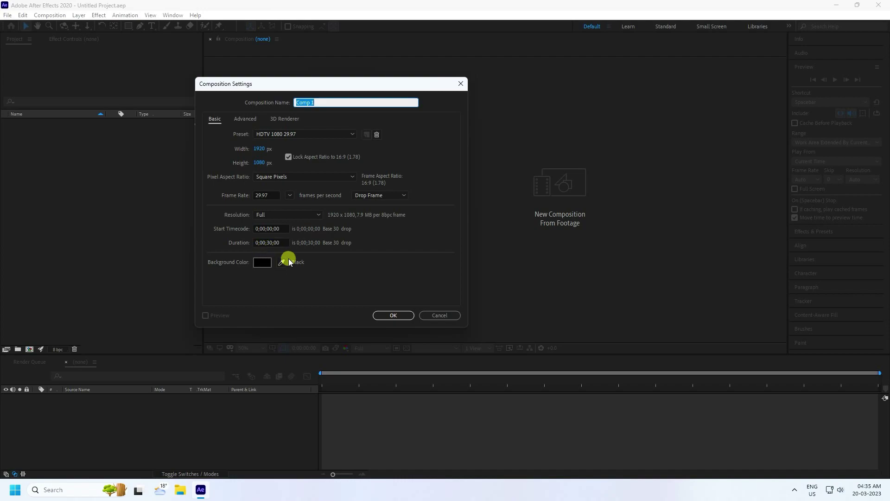
pyautogui.click(395, 314)
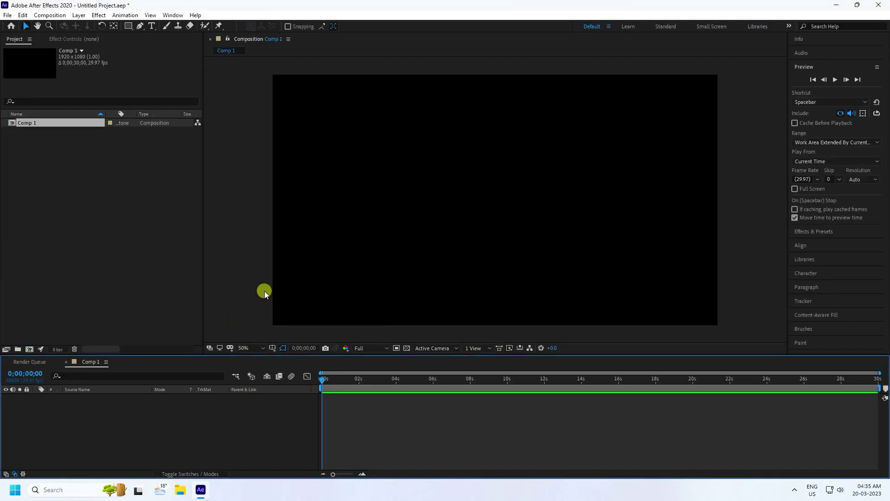
pyautogui.rightClick(94, 205)
pyautogui.moveTo(114, 254)
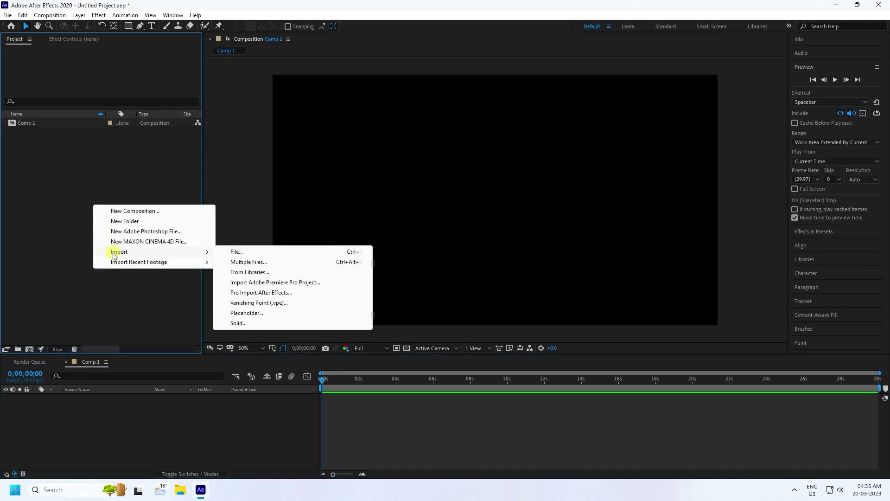
pyautogui.click(235, 252)
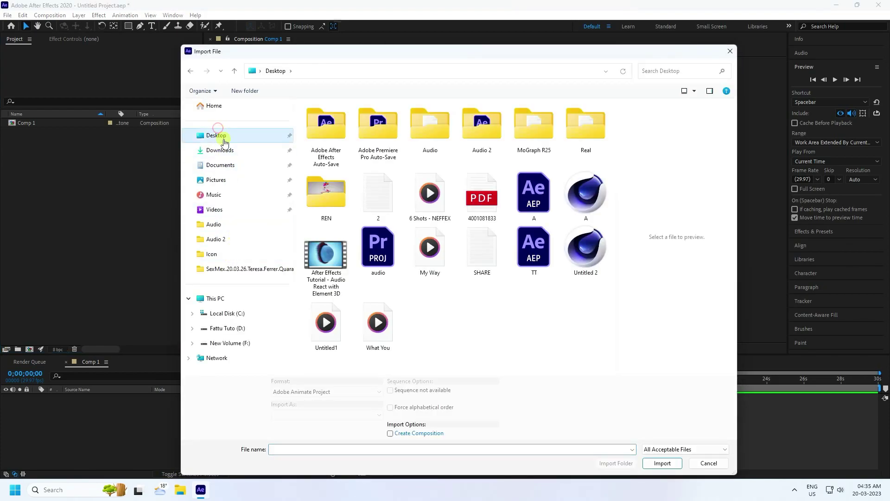
pyautogui.click(372, 341)
pyautogui.click(662, 462)
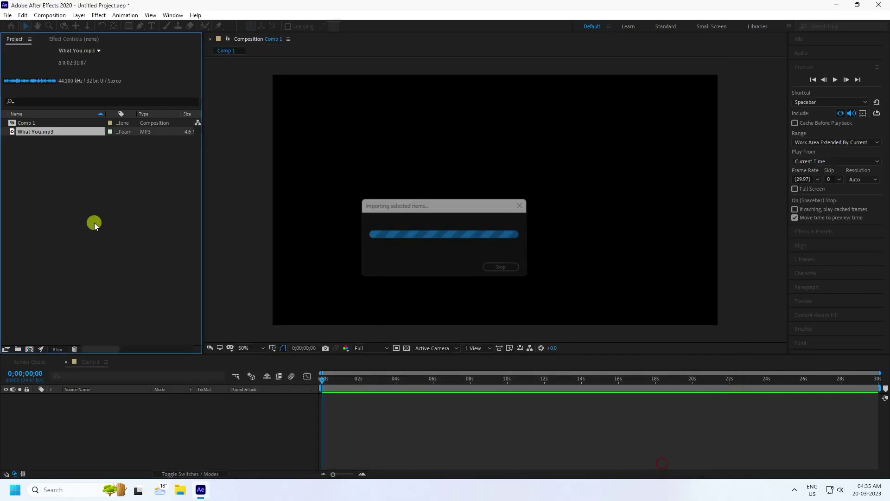
pyautogui.moveTo(53, 135); pyautogui.dragTo(158, 446)
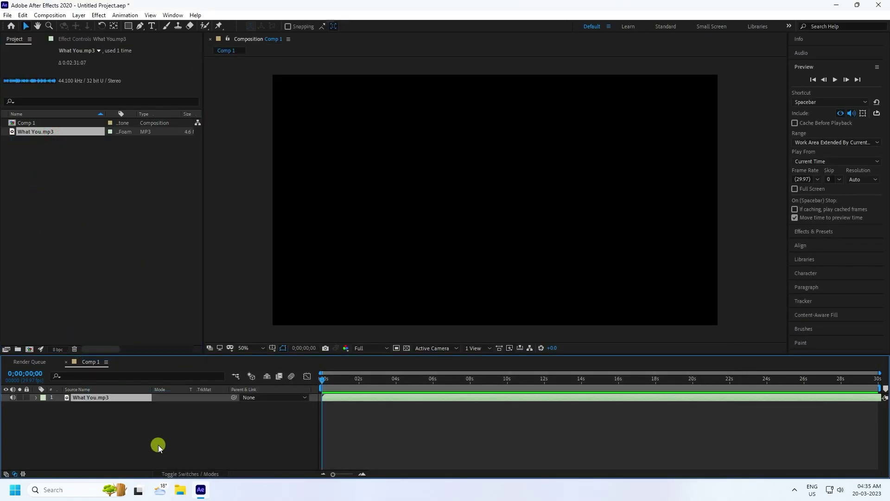
# Add a black 1920×1080 solid named Sound above the What You.mp3 layer
pyautogui.rightClick(132, 442)
pyautogui.moveTo(156, 336)
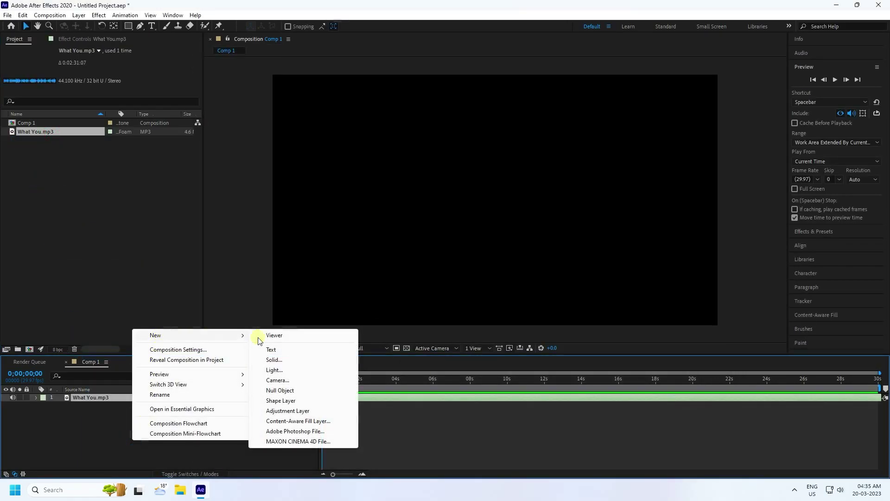
pyautogui.click(274, 360)
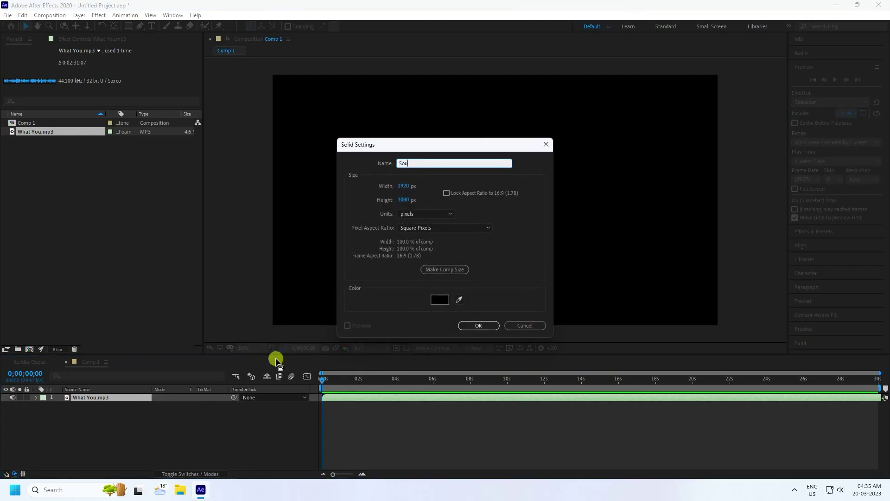
pyautogui.write('Sound')
pyautogui.click(469, 323)
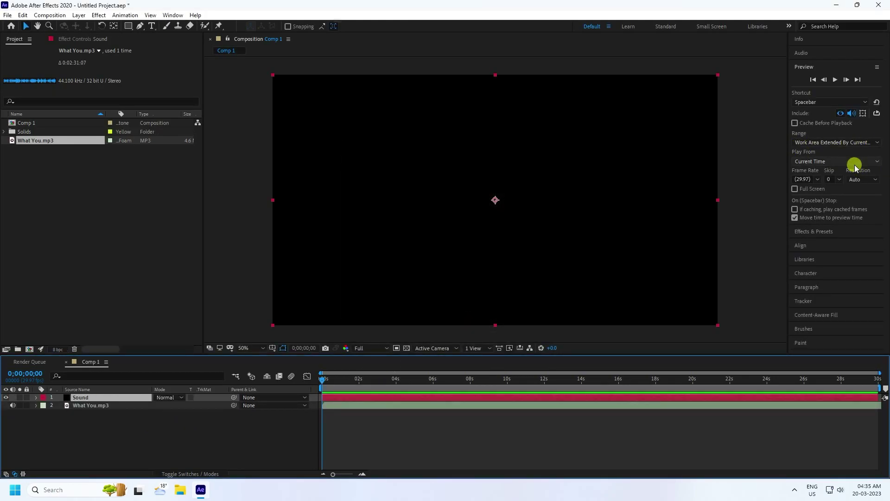
# Apply Trapcode Sound Keys to the Sound solid with its Audio Layer set to What You.mp3
pyautogui.click(822, 232)
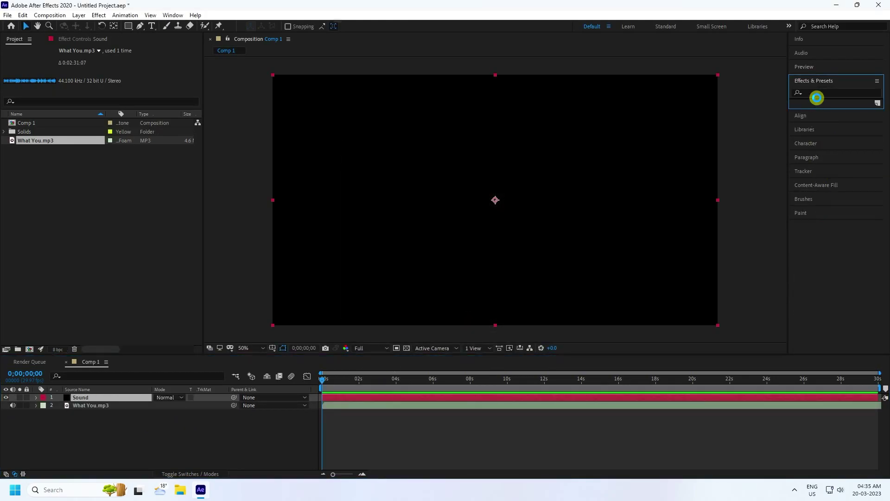
pyautogui.click(817, 92)
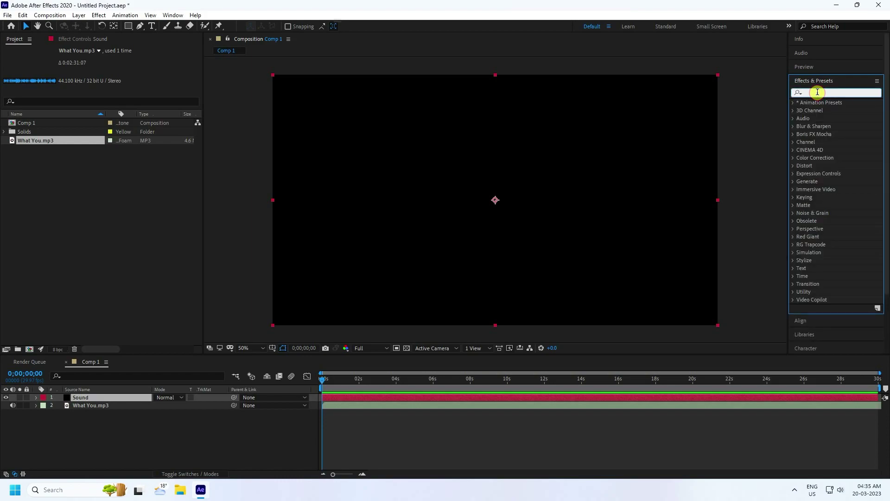
pyautogui.write('sound')
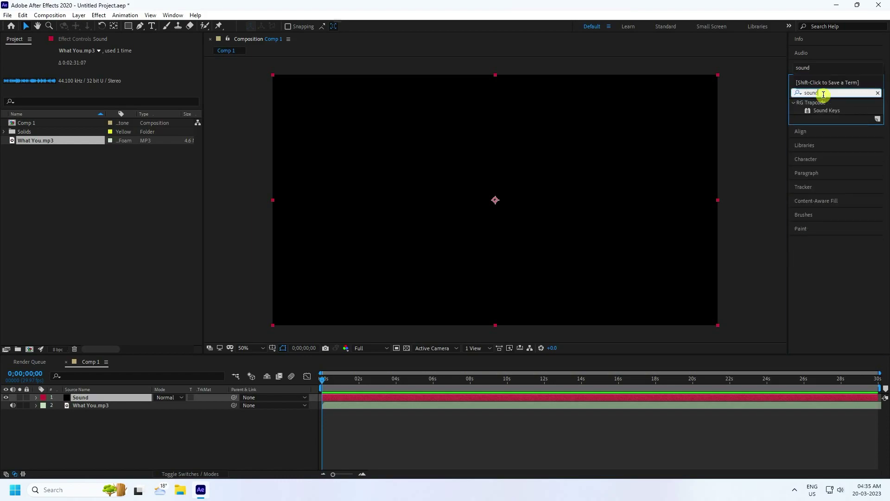
pyautogui.click(827, 111)
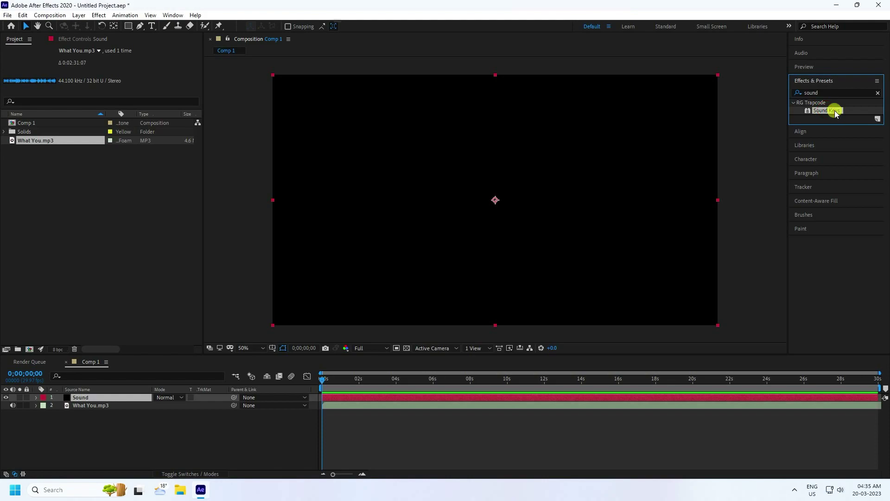
pyautogui.moveTo(834, 113); pyautogui.dragTo(127, 396)
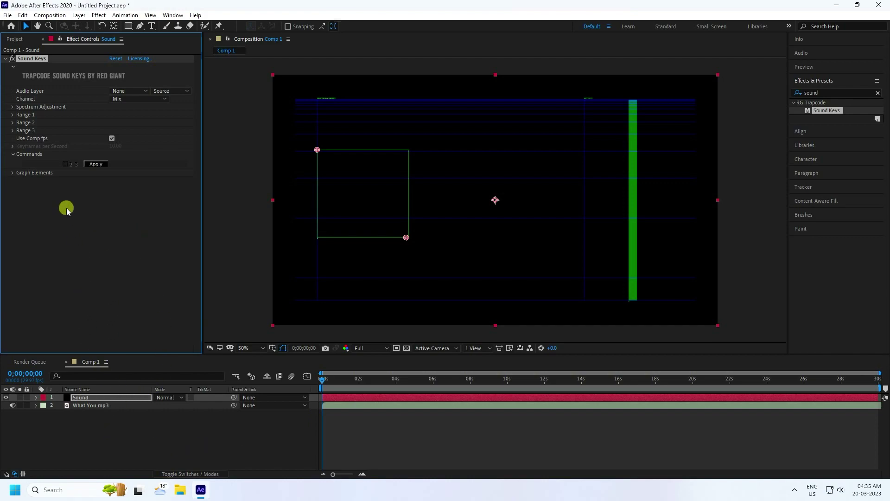
pyautogui.click(128, 93)
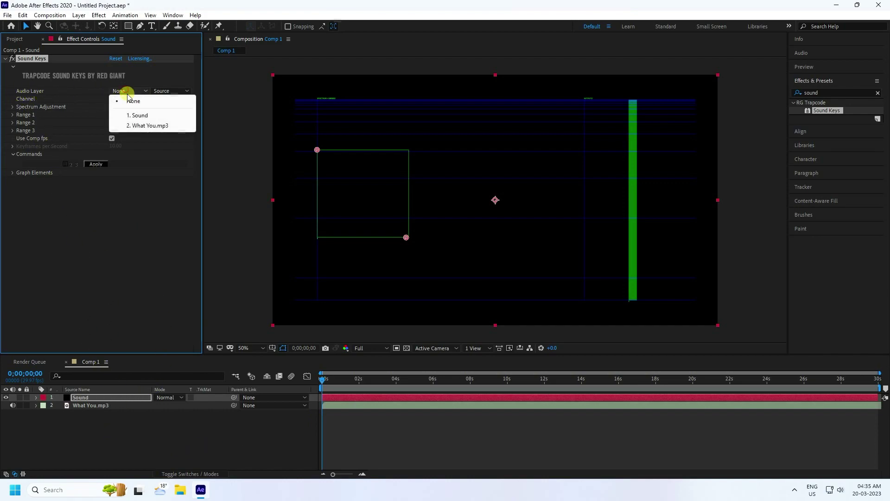
pyautogui.click(150, 126)
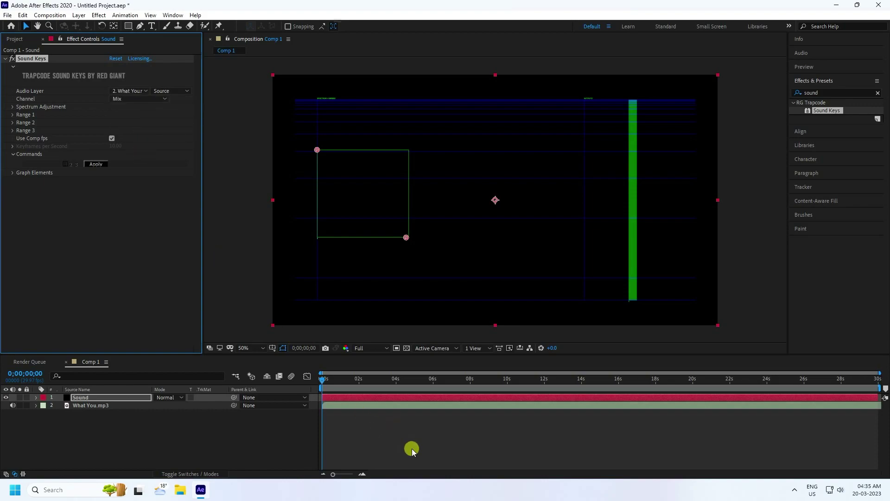
# Preview the spectrum, then turn off Logarithmic Scale, Selection Ranges, Output and Colormap under Graph Elements
pyautogui.press('space')
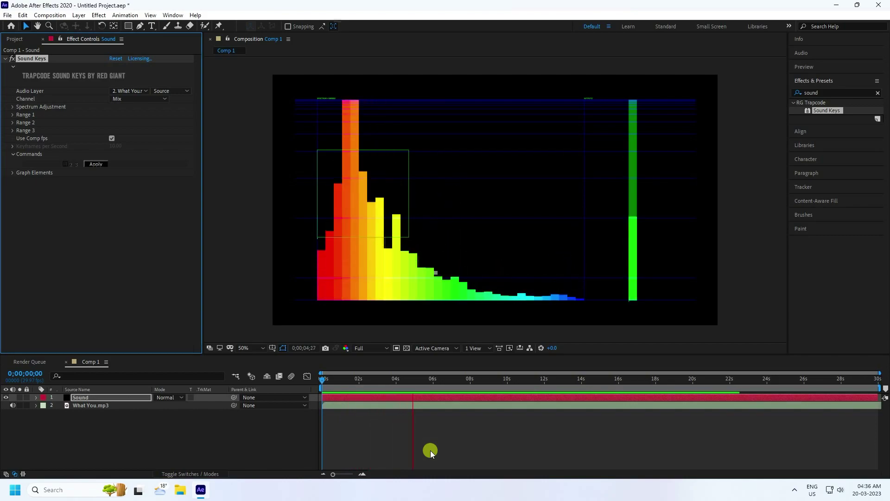
pyautogui.press('space')
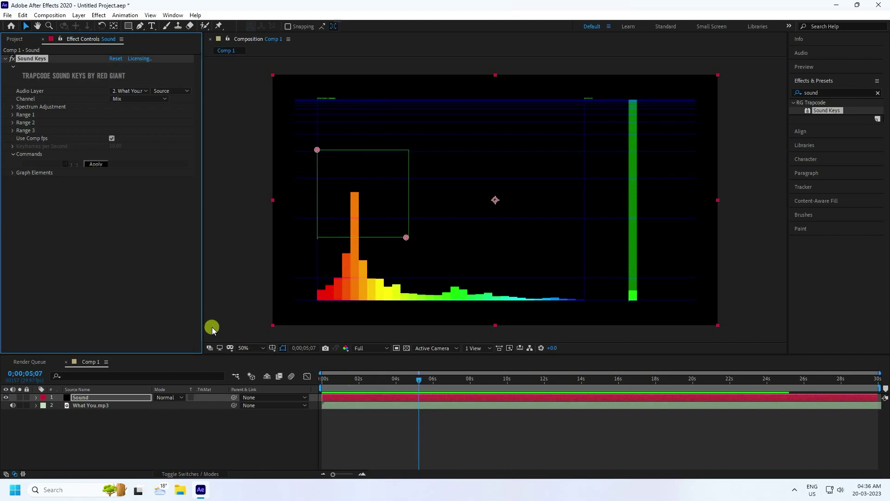
pyautogui.click(13, 173)
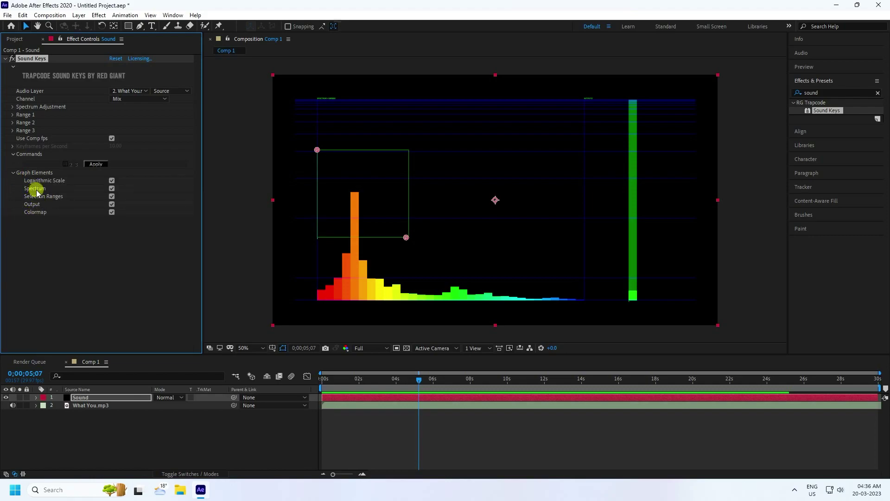
pyautogui.click(112, 181)
pyautogui.click(112, 196)
pyautogui.click(113, 205)
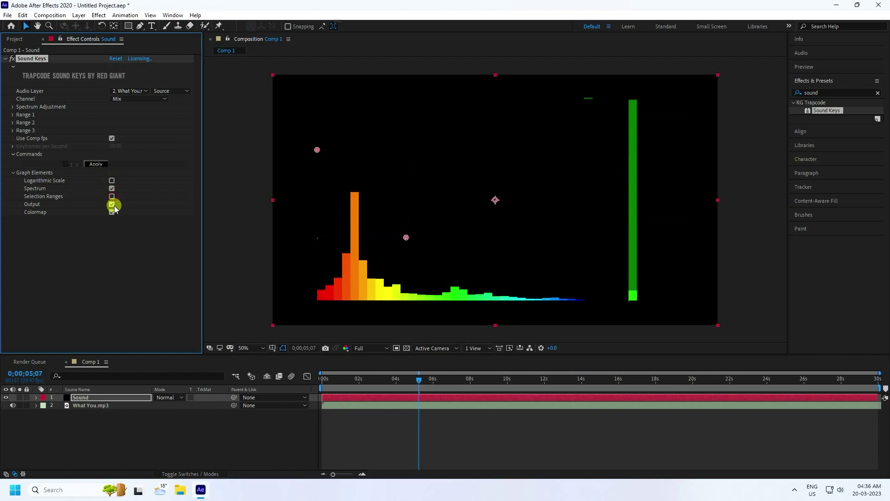
pyautogui.click(112, 211)
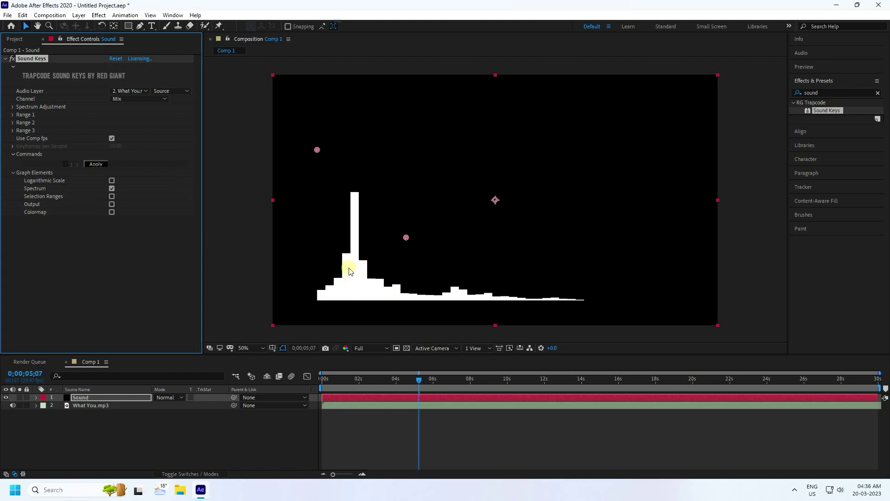
# Quantize the spectrum into bars with Quantize Value 50 and Fill Segment 95%
pyautogui.click(12, 108)
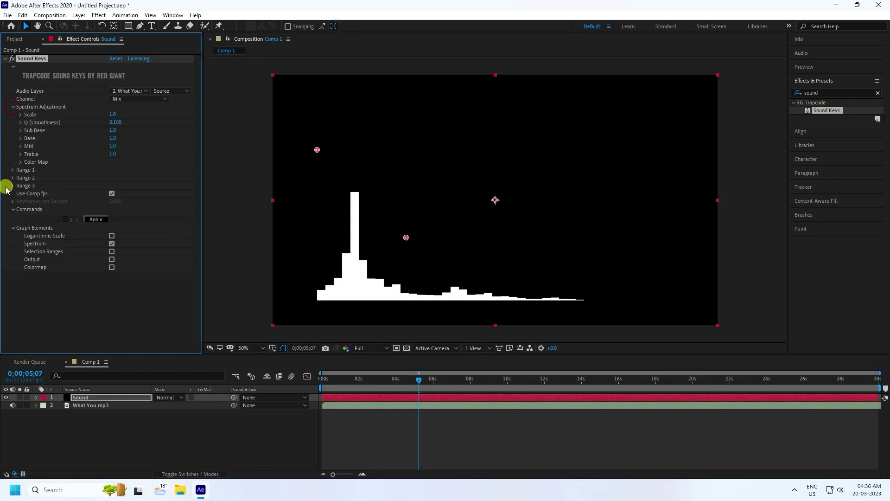
pyautogui.click(20, 161)
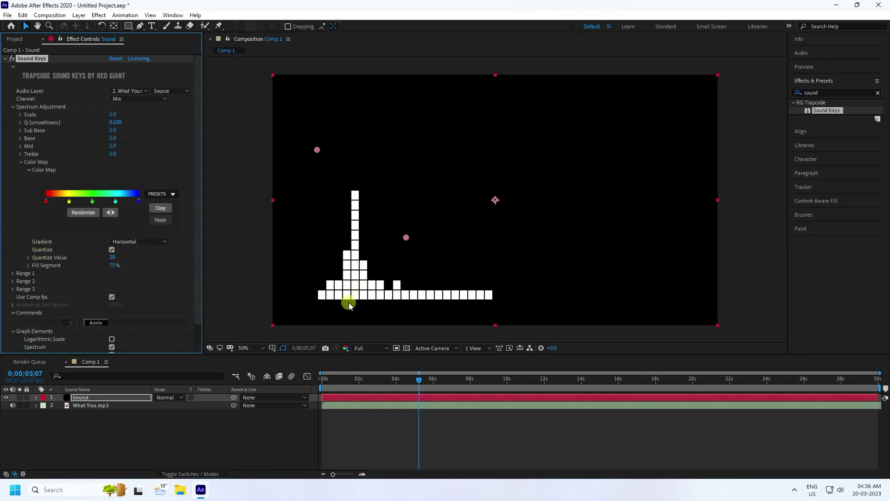
pyautogui.click(113, 257)
pyautogui.write('50')
pyautogui.press('Return')
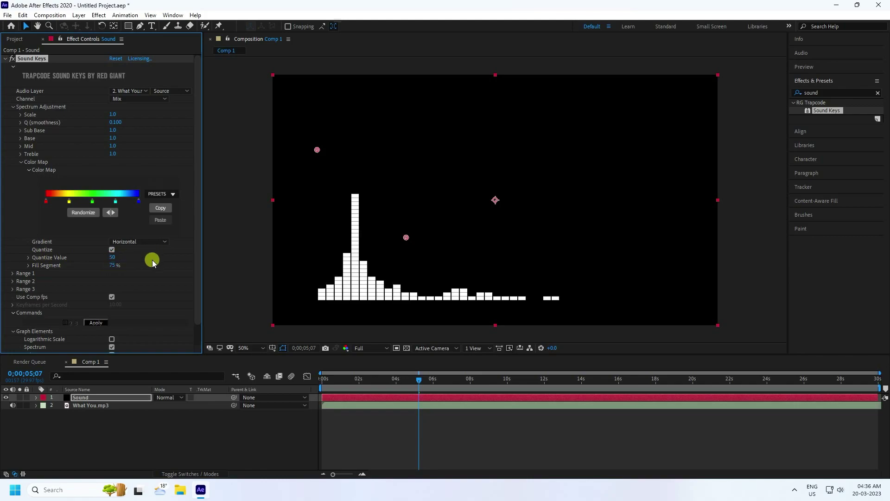
pyautogui.click(113, 265)
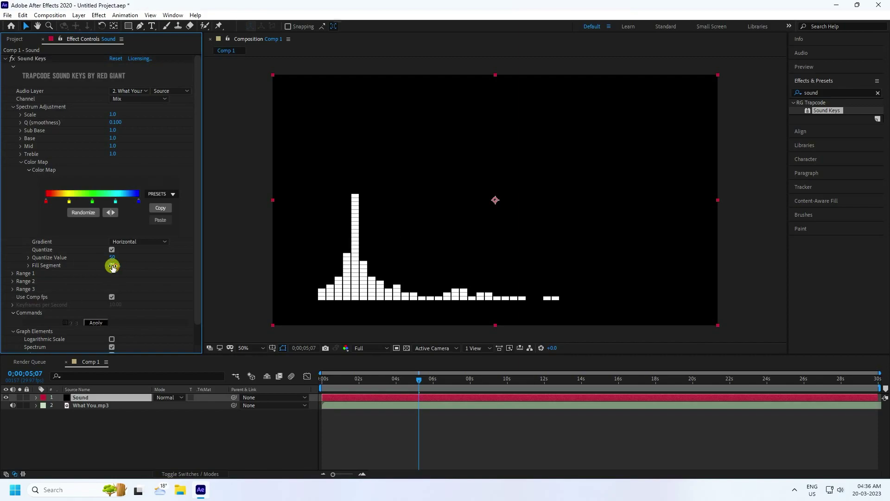
pyautogui.write('95')
pyautogui.click(119, 269)
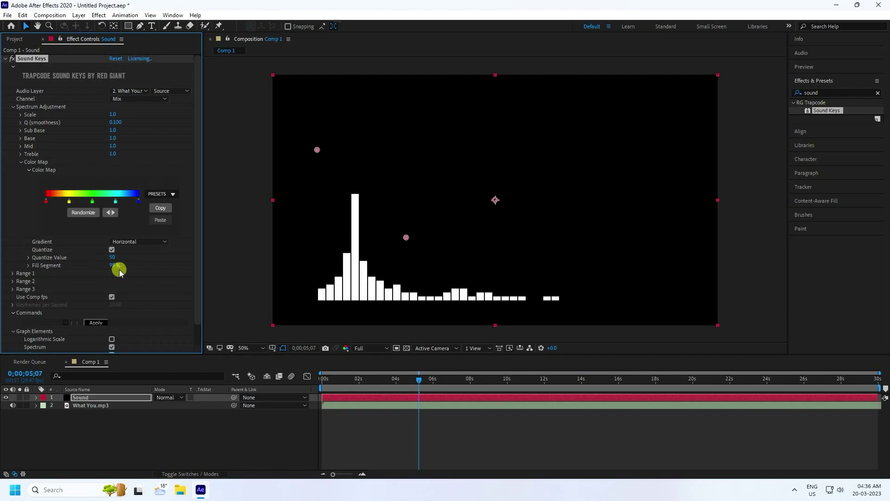
pyautogui.scroll(2, 353, 298)
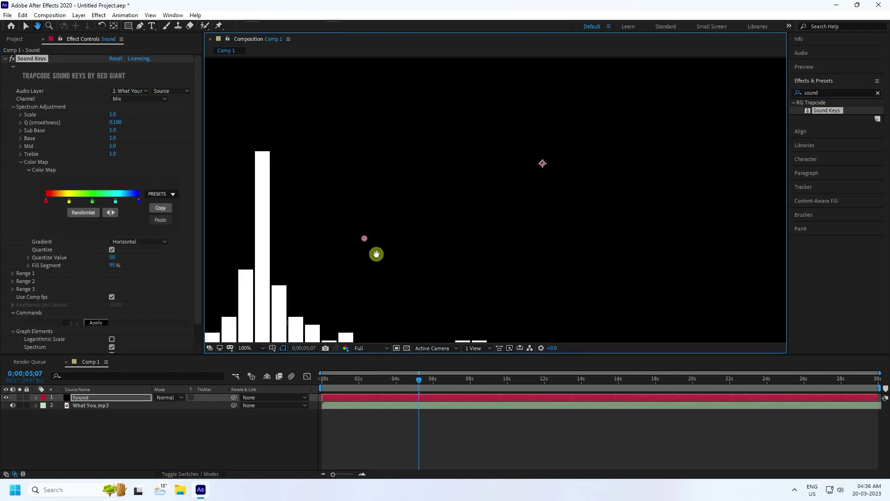
pyautogui.scroll(-2, 371, 277)
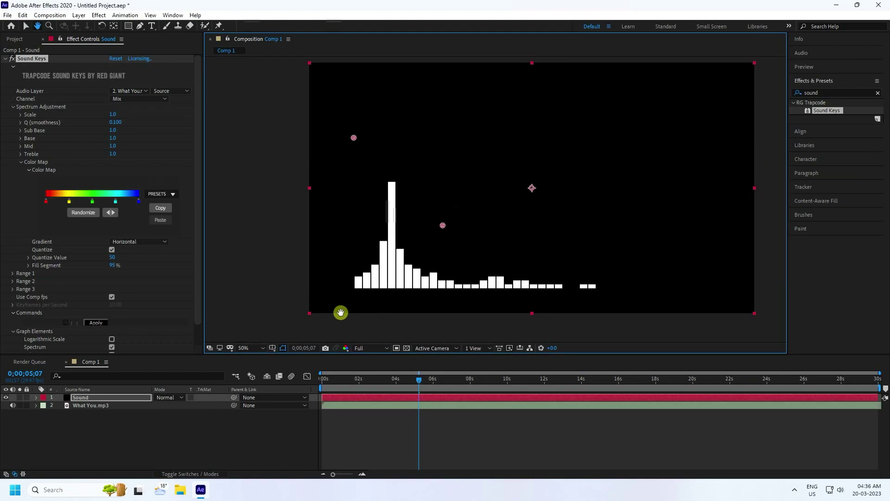
# Preview the white bars from the start, return to frame 0 and select both layers
pyautogui.click(279, 384)
pyautogui.press('Home')
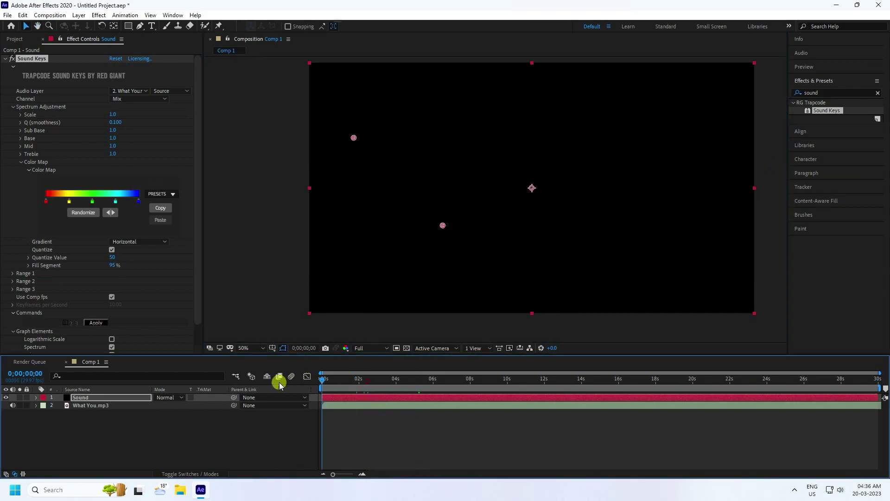
pyautogui.click(807, 68)
pyautogui.click(833, 81)
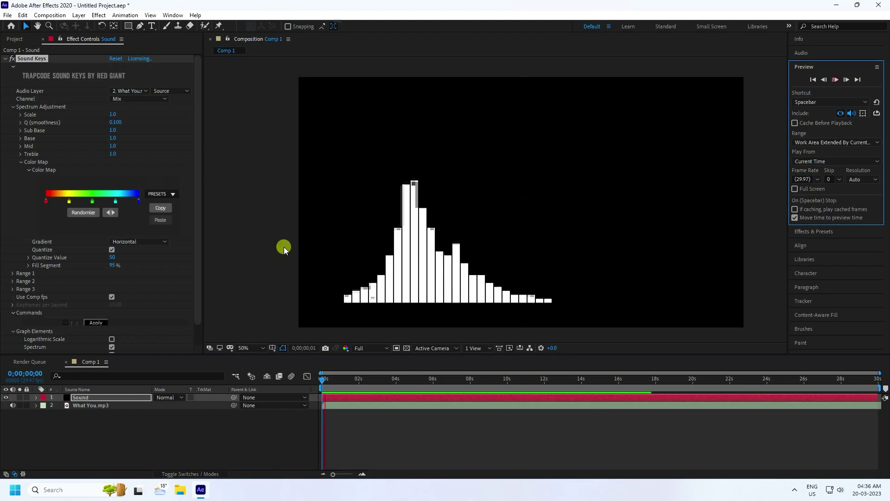
pyautogui.click(260, 273)
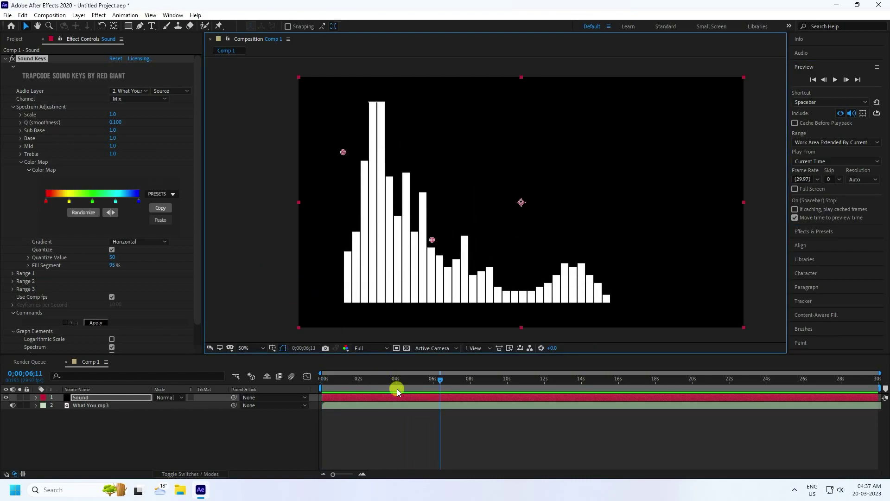
pyautogui.press('Home')
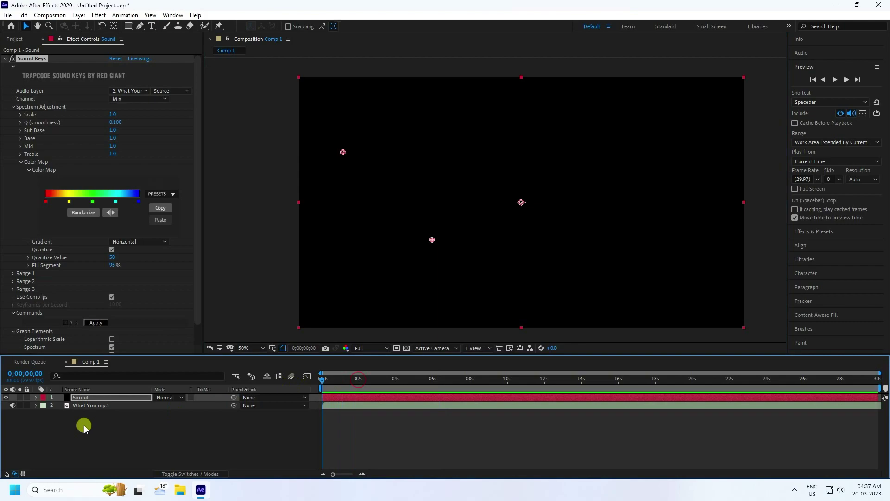
pyautogui.moveTo(84, 424); pyautogui.dragTo(104, 391)
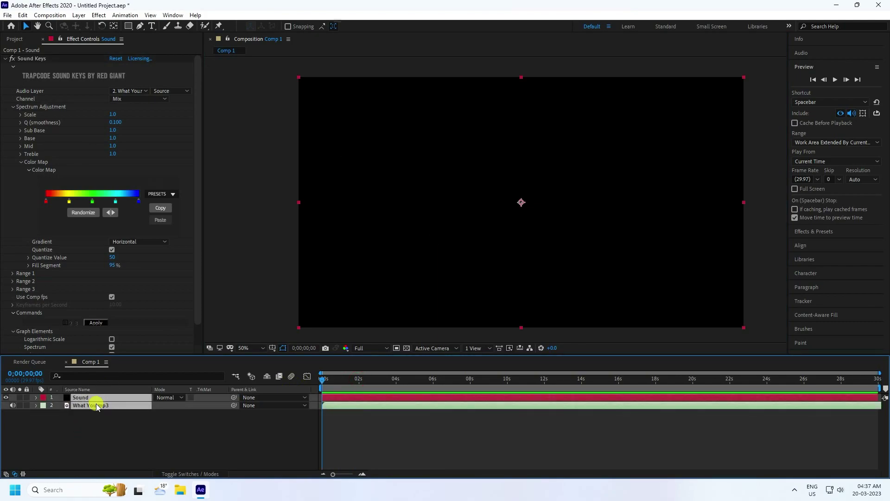
# Pre-compose the Sound and What You.mp3 layers into a comp named MUSIC, moving all attributes
pyautogui.rightClick(97, 407)
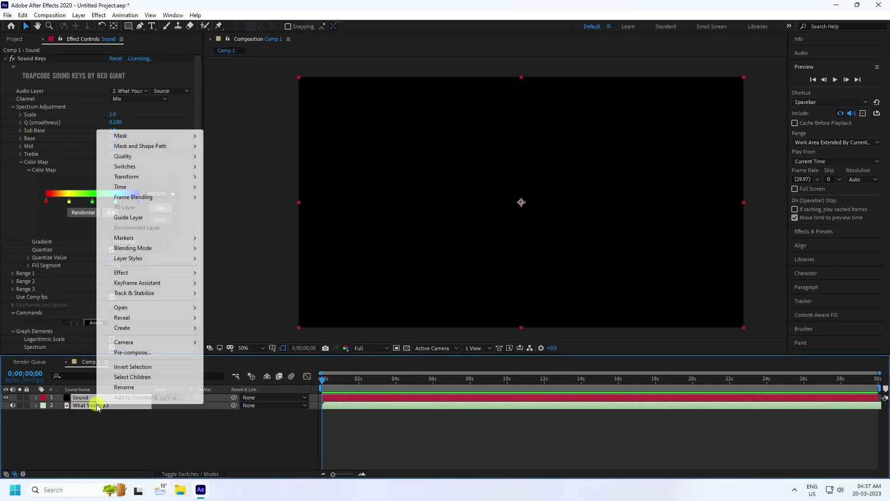
pyautogui.click(123, 353)
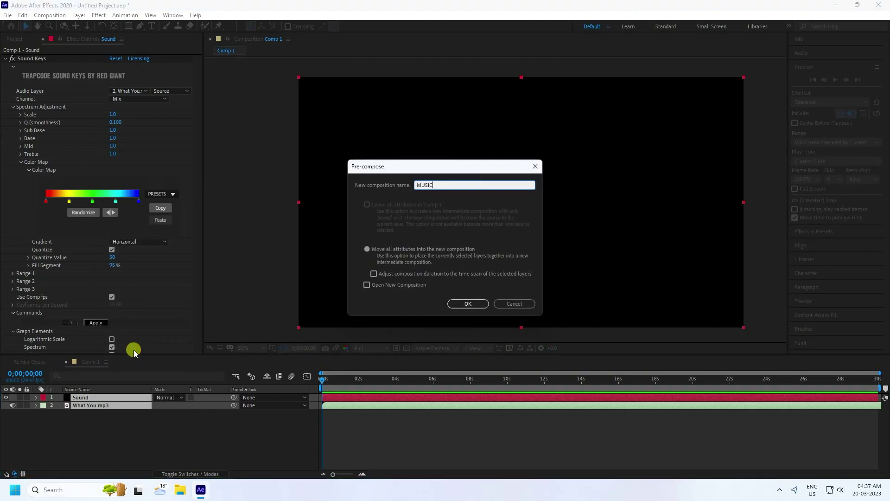
pyautogui.click(469, 304)
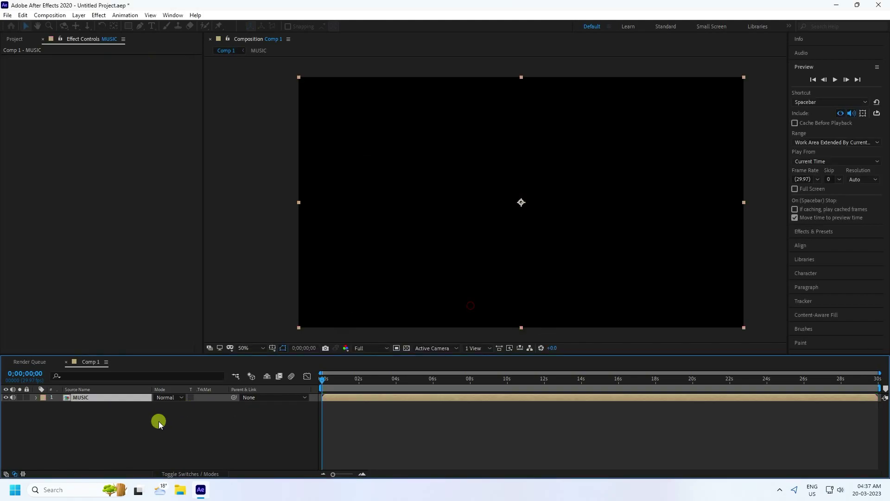
pyautogui.click(126, 441)
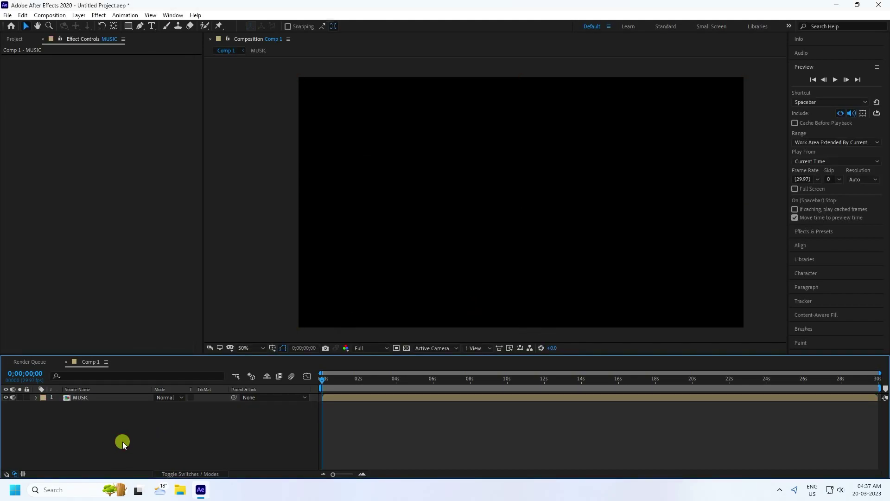
# Import the Color Texture 2 clip into the project, browsing files as large thumbnails
pyautogui.click(15, 39)
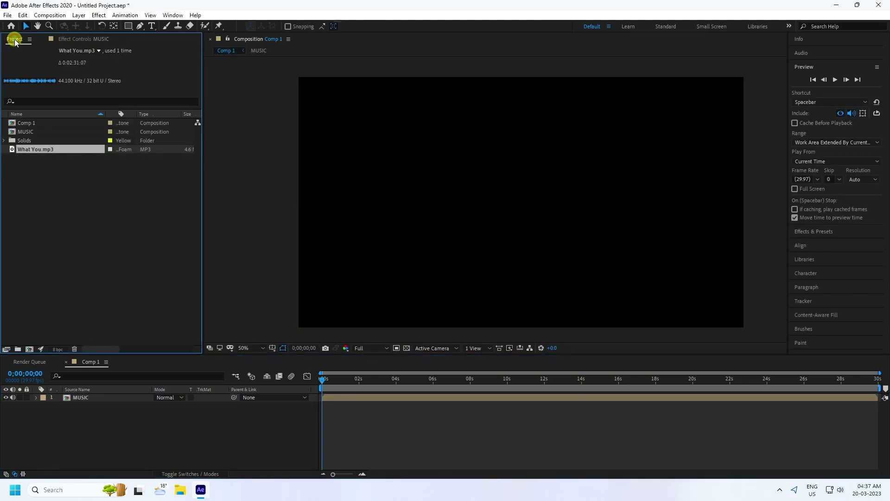
pyautogui.rightClick(44, 193)
pyautogui.moveTo(72, 241)
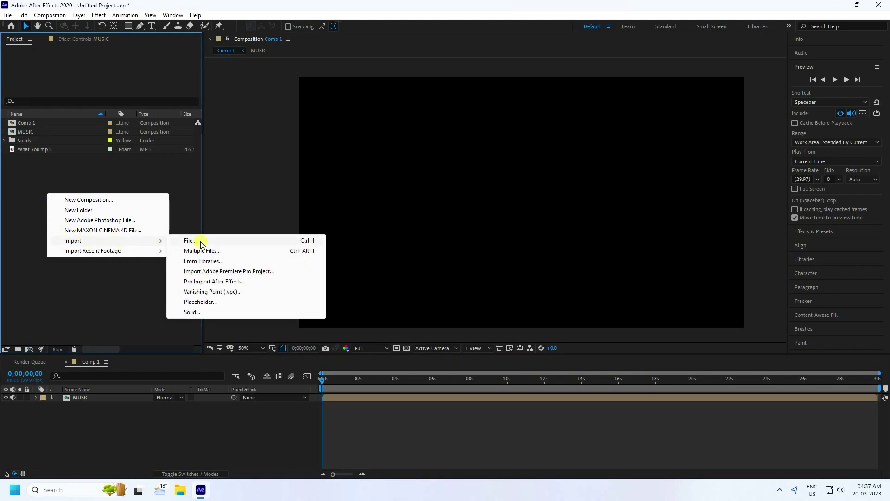
pyautogui.click(200, 243)
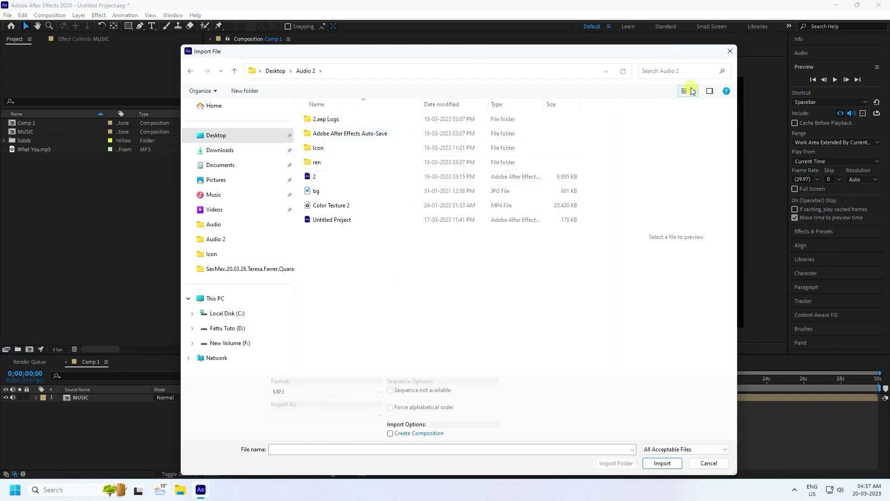
pyautogui.click(693, 90)
pyautogui.click(730, 24)
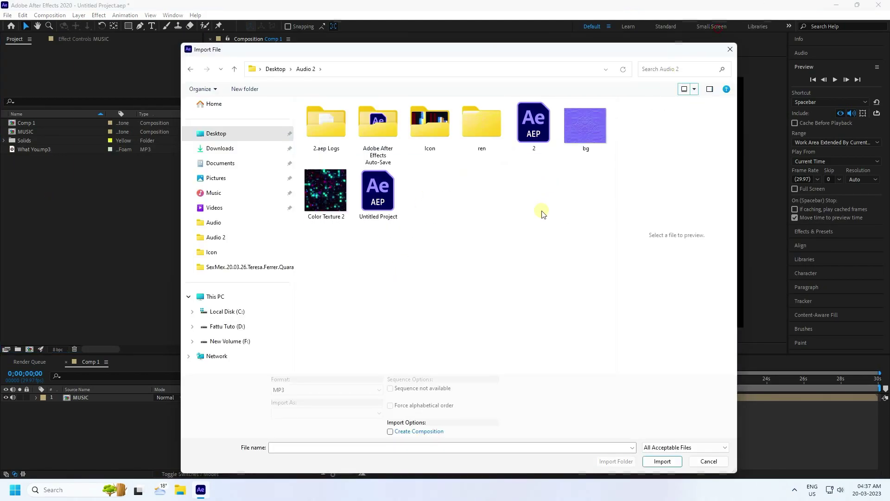
pyautogui.click(331, 196)
pyautogui.click(662, 460)
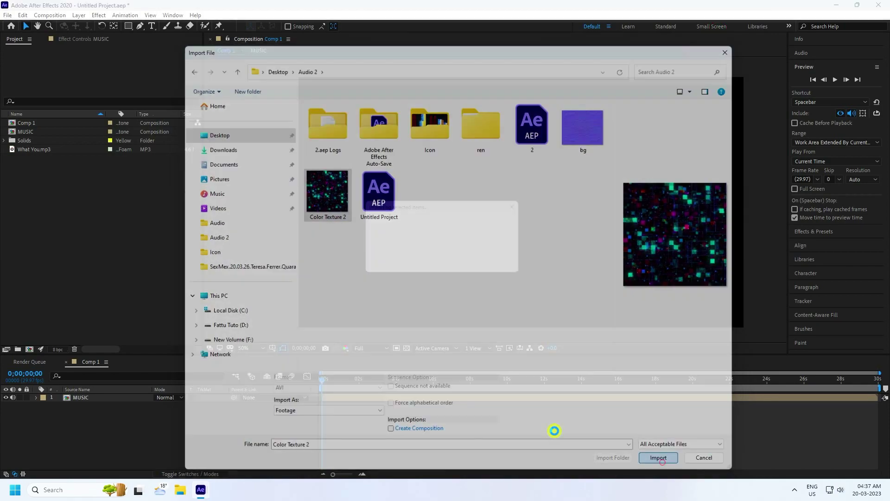
# Place Color Texture 2 below MUSIC in Comp 1, hide it, and begin a new solid
pyautogui.moveTo(43, 122); pyautogui.dragTo(115, 424)
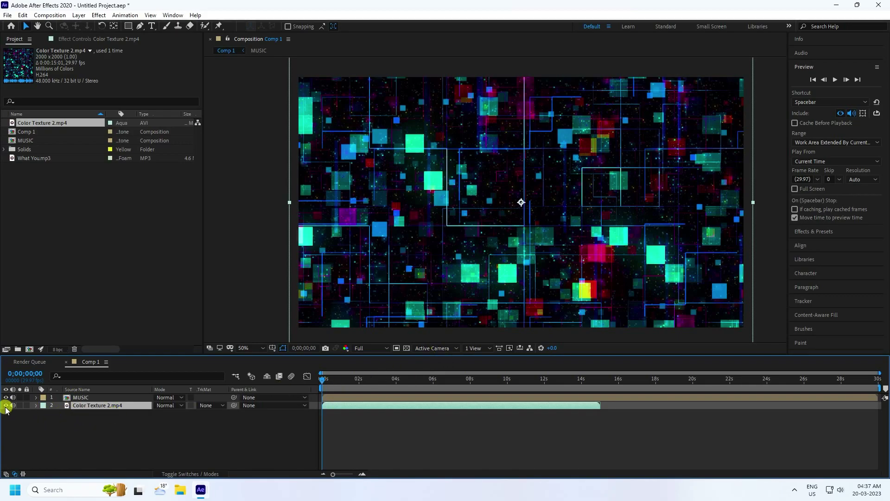
pyautogui.click(6, 406)
pyautogui.rightClick(85, 425)
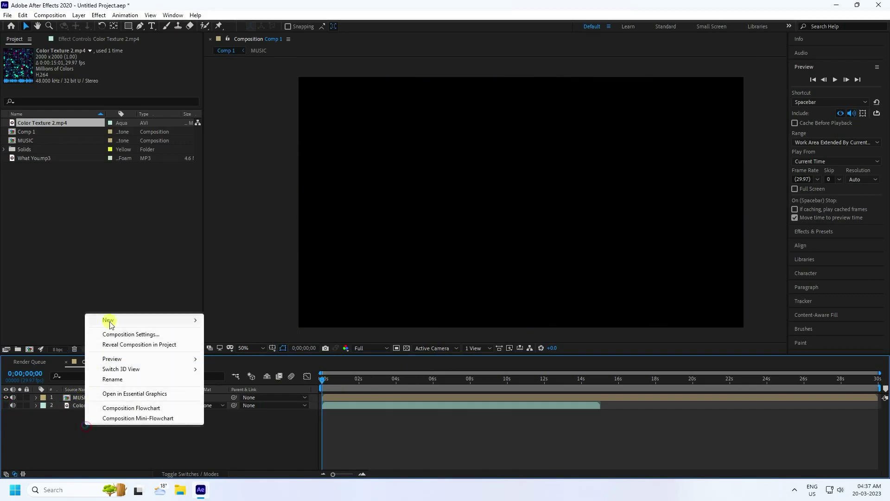
# Create a new solid layer named E3D
pyautogui.moveTo(110, 324)
pyautogui.click(232, 346)
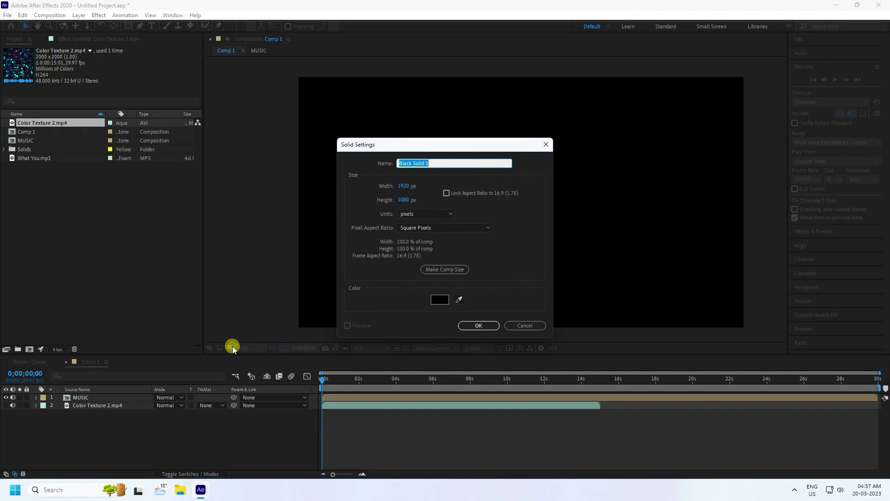
pyautogui.write('E3D')
pyautogui.click(478, 324)
pyautogui.click(72, 433)
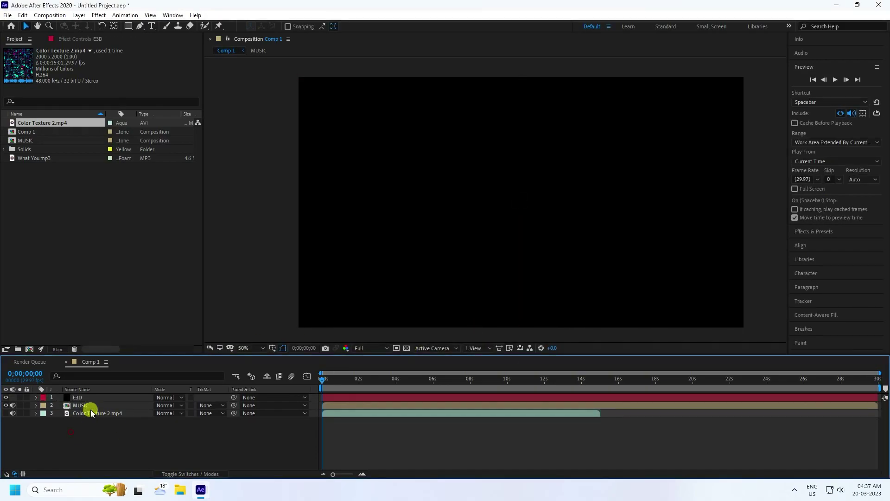
# Auto-trace the MUSIC layer using the alpha channel over the work area
pyautogui.click(79, 405)
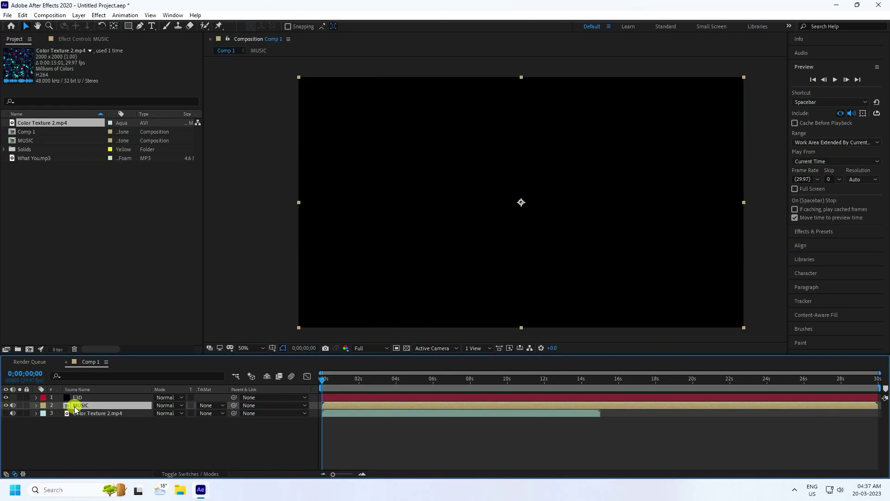
pyautogui.click(79, 15)
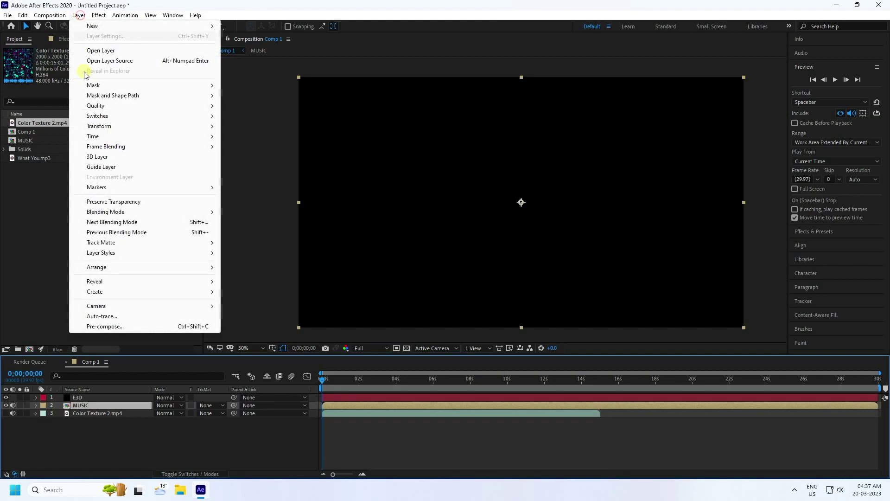
pyautogui.click(102, 316)
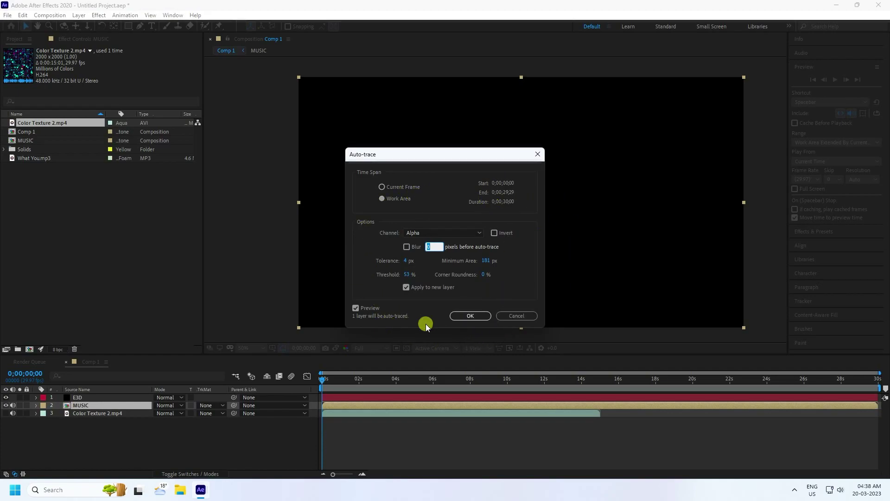
pyautogui.click(470, 316)
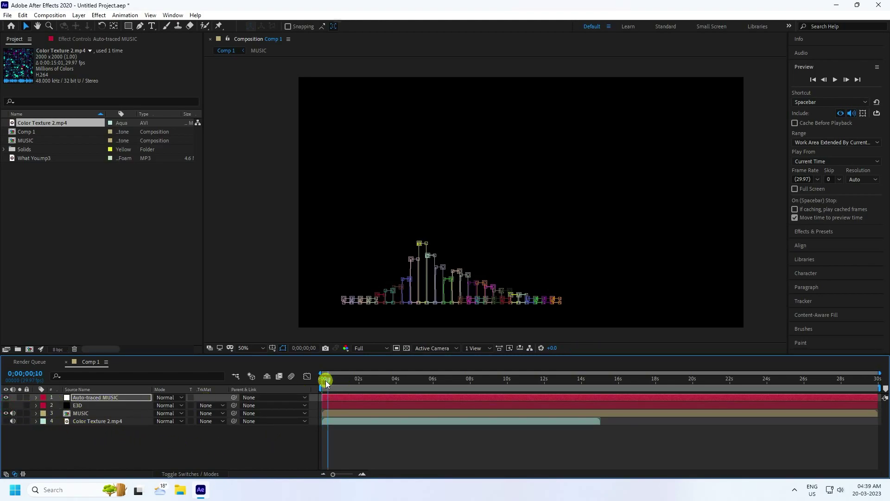
# Play back the traced bars, then hide the MUSIC and Auto-traced MUSIC layers
pyautogui.click(835, 80)
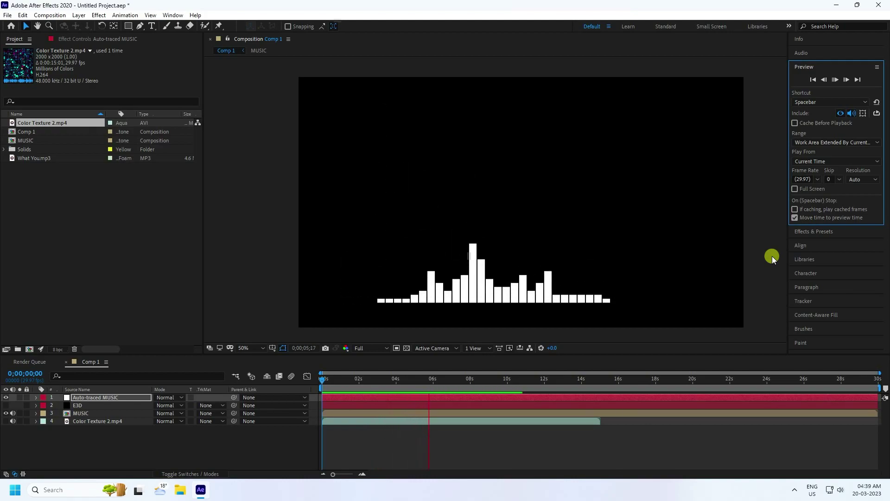
pyautogui.press('space')
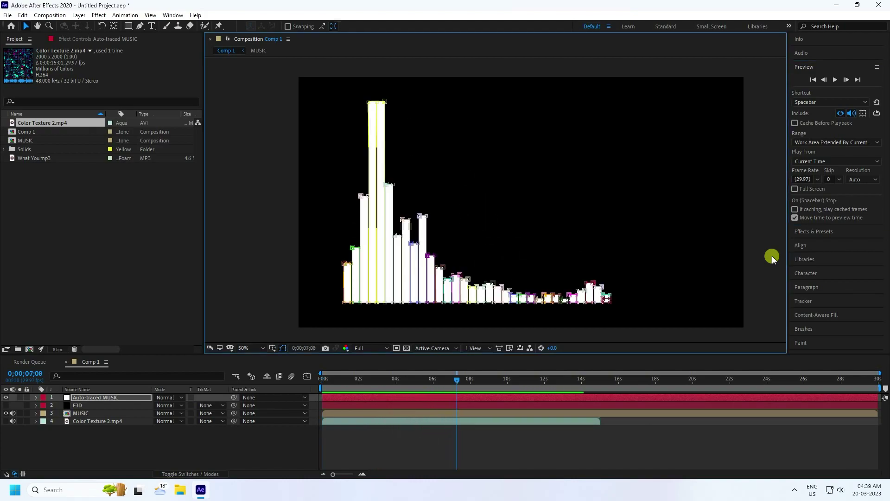
pyautogui.click(65, 446)
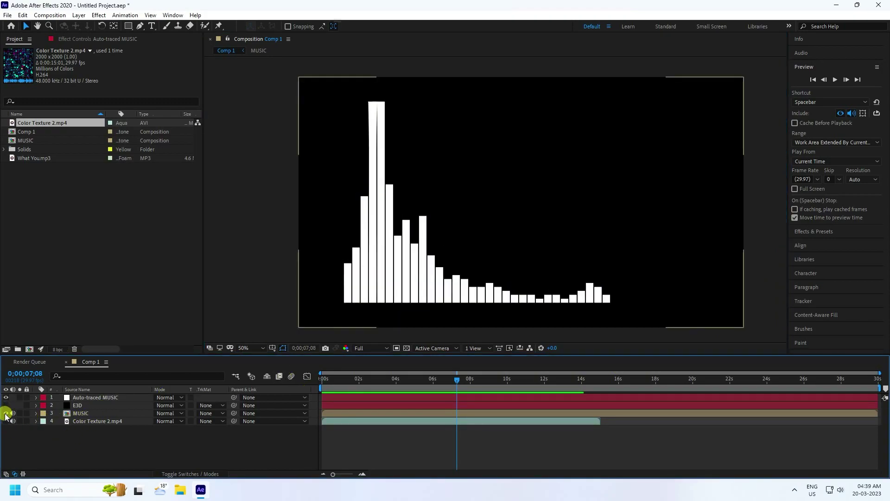
pyautogui.click(6, 413)
pyautogui.click(98, 406)
pyautogui.click(5, 397)
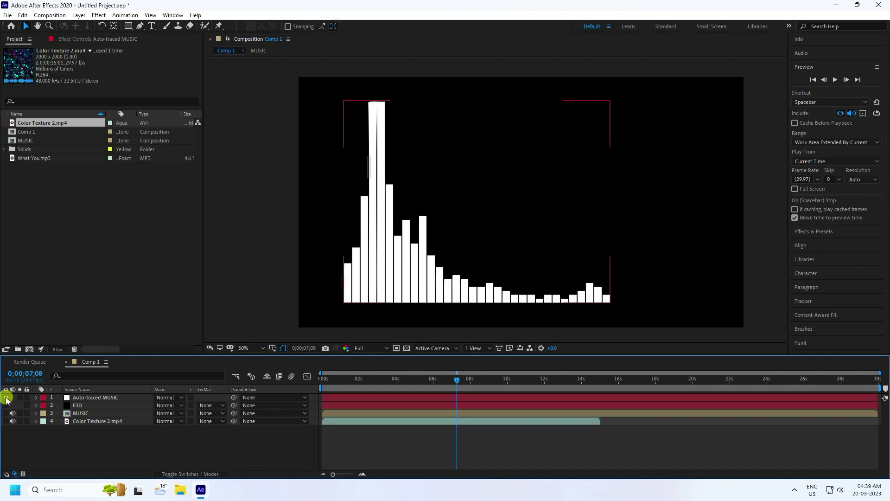
# Select the E3D solid and make sure it is visible
pyautogui.click(33, 439)
pyautogui.click(80, 406)
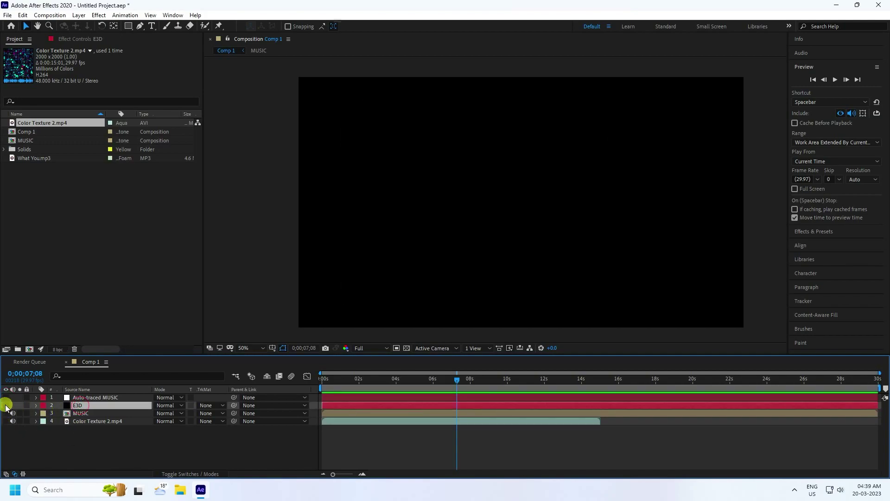
pyautogui.click(13, 413)
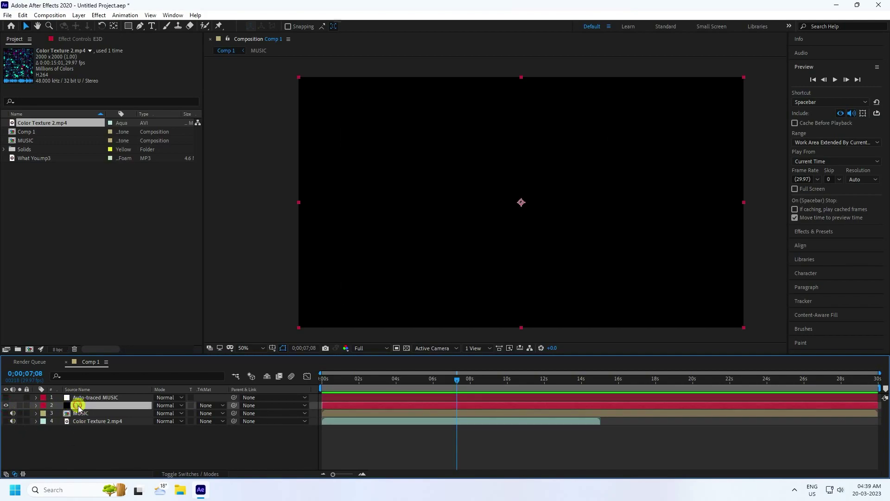
# Apply the Video Copilot Element 3D effect to the E3D solid
pyautogui.click(78, 39)
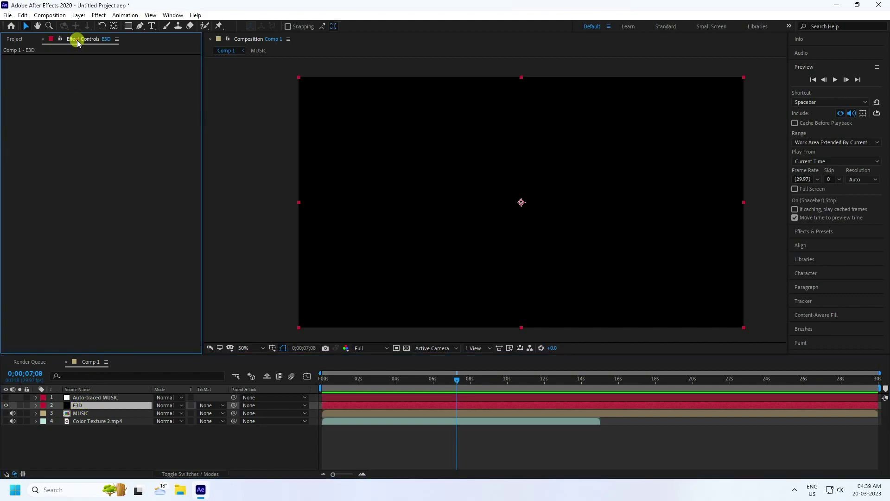
pyautogui.click(99, 15)
pyautogui.click(148, 304)
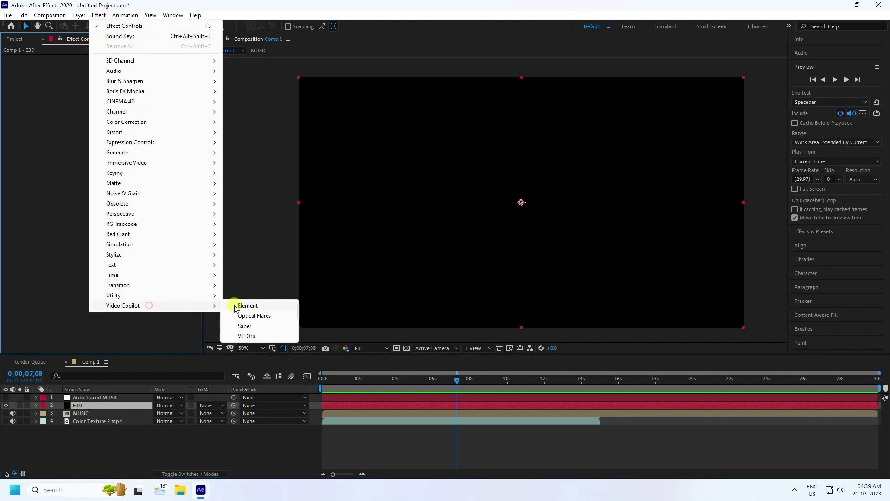
pyautogui.click(246, 306)
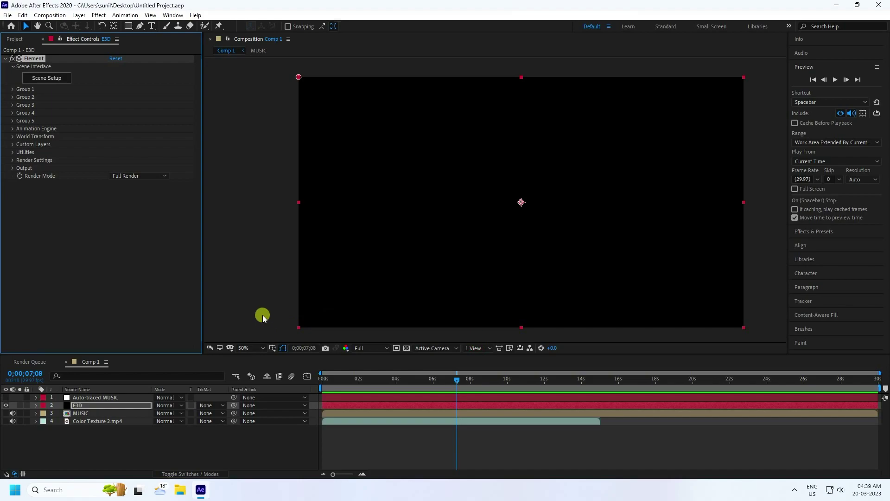
# Set Custom Text and Masks Path Layer 1 to Auto-traced MUSIC
pyautogui.click(12, 145)
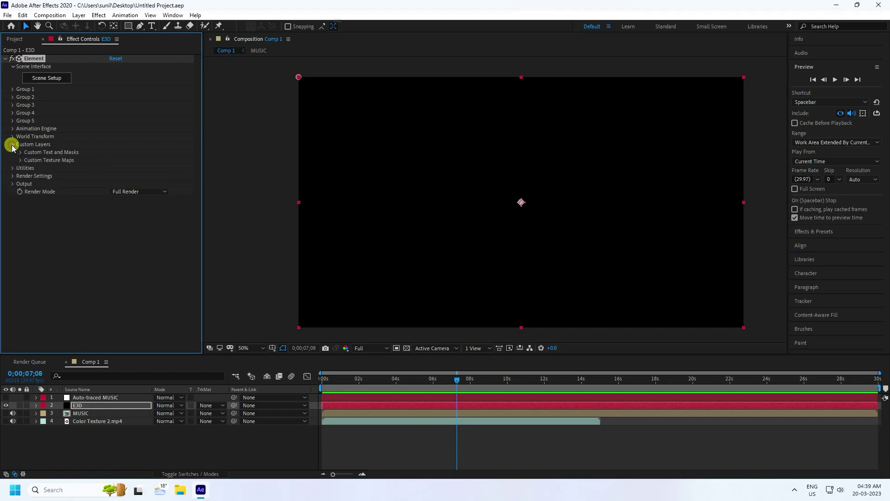
pyautogui.click(20, 152)
pyautogui.click(136, 162)
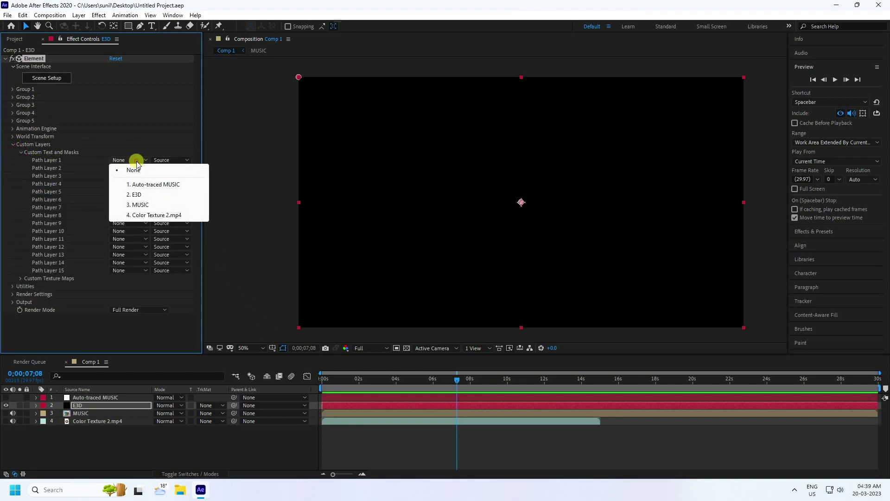
pyautogui.click(159, 185)
pyautogui.click(21, 153)
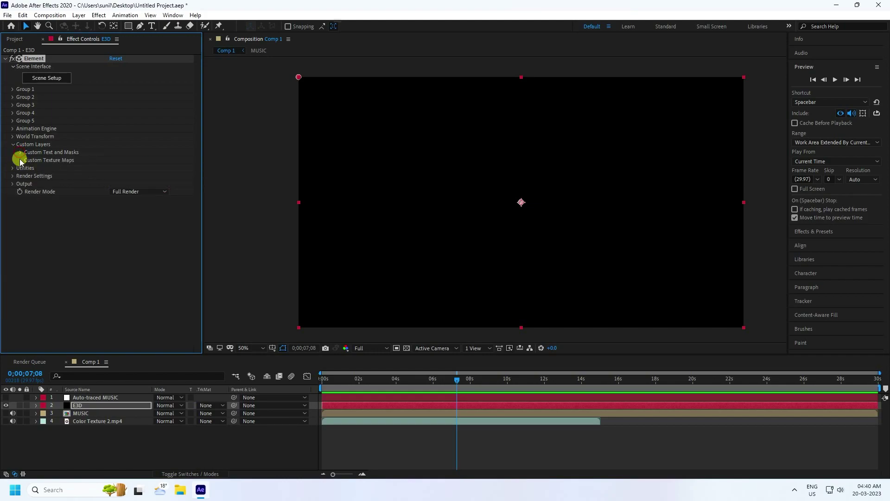
# Set Custom Texture Maps Layer 1 to Color Texture 2.mp4
pyautogui.click(21, 160)
pyautogui.click(126, 169)
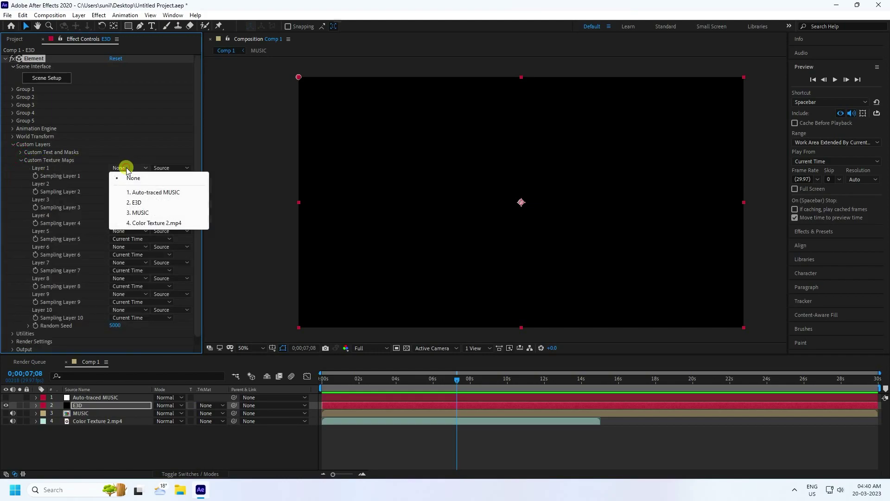
pyautogui.click(158, 223)
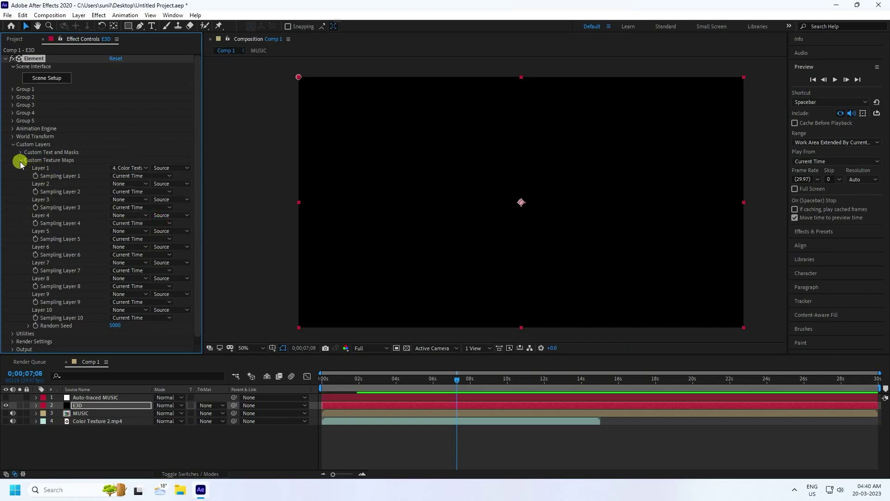
pyautogui.click(21, 160)
pyautogui.click(13, 145)
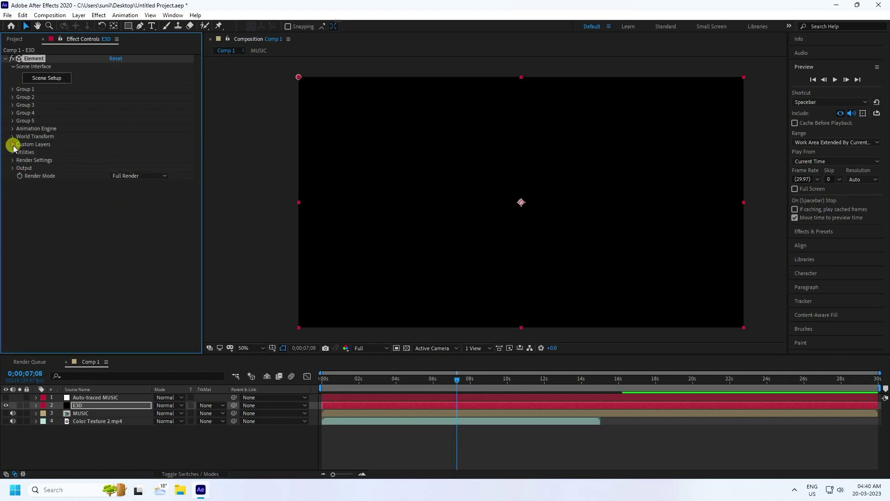
# Extrude the traced music path into white 3D bars in Scene Setup and apply the scene to Comp 1
pyautogui.click(49, 78)
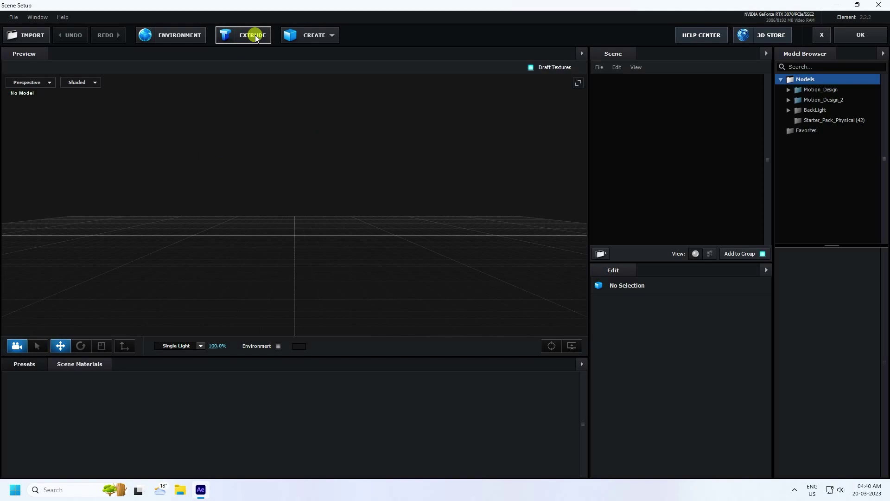
pyautogui.click(246, 34)
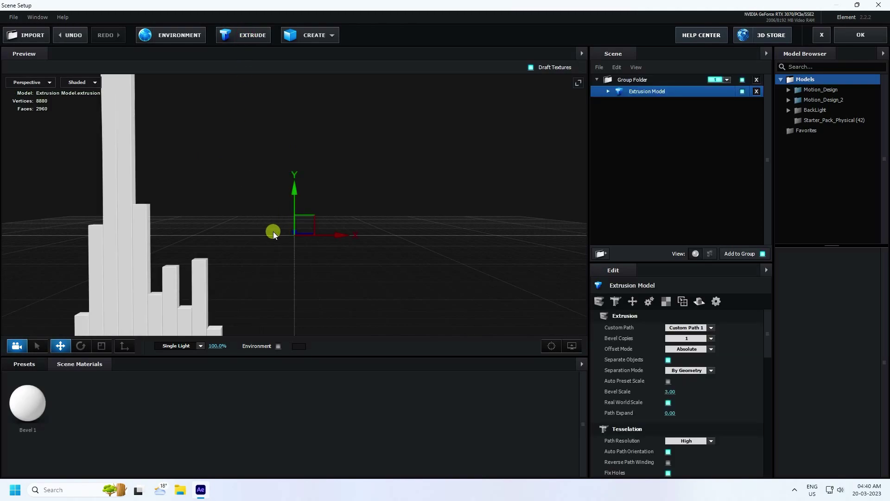
pyautogui.moveTo(290, 168); pyautogui.dragTo(279, 218)
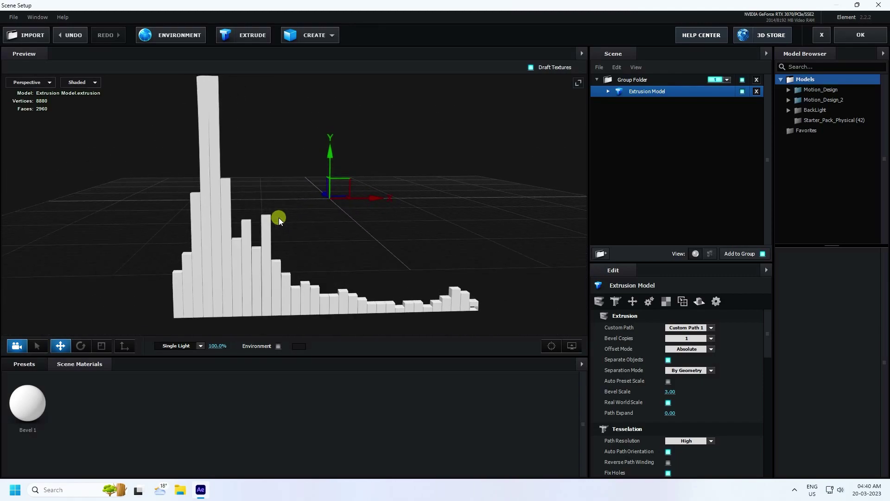
pyautogui.click(852, 37)
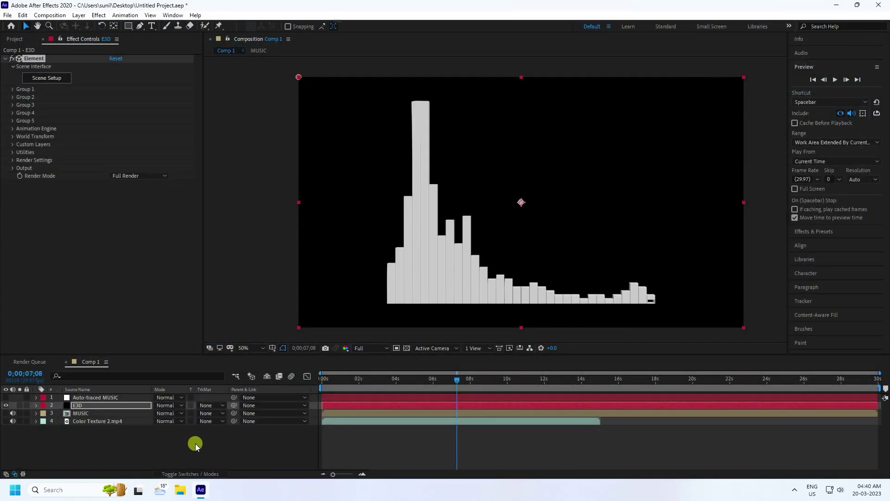
# Add a new Camera 1 layer to Comp 1 with default settings
pyautogui.rightClick(195, 444)
pyautogui.moveTo(221, 339)
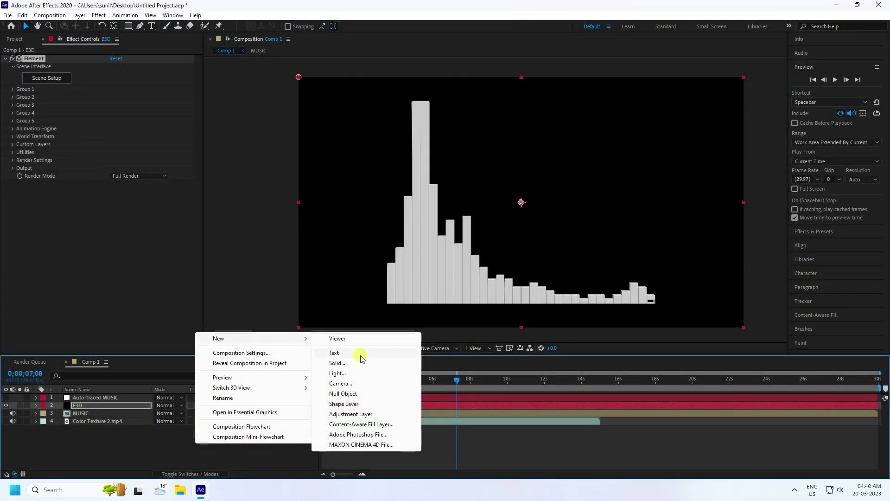
pyautogui.click(351, 381)
pyautogui.click(539, 343)
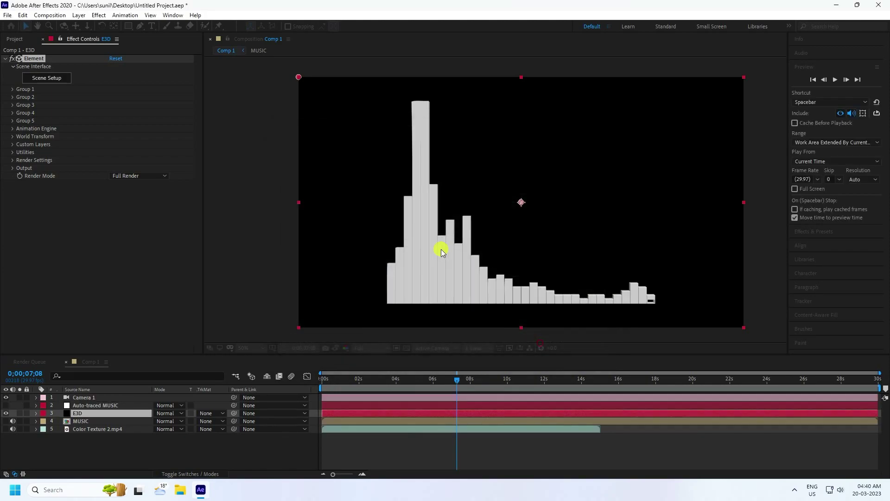
# Mute the MUSIC layer's audio and return to the first frame
pyautogui.moveTo(429, 387); pyautogui.dragTo(238, 371)
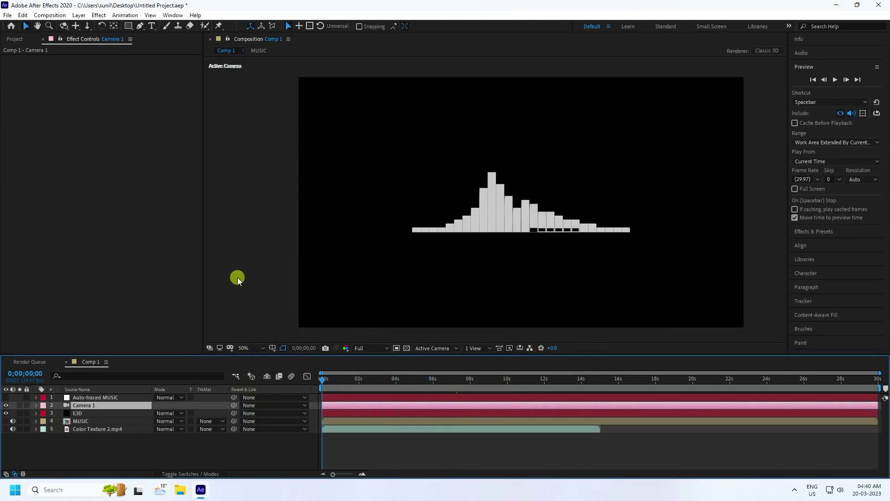
pyautogui.press('space')
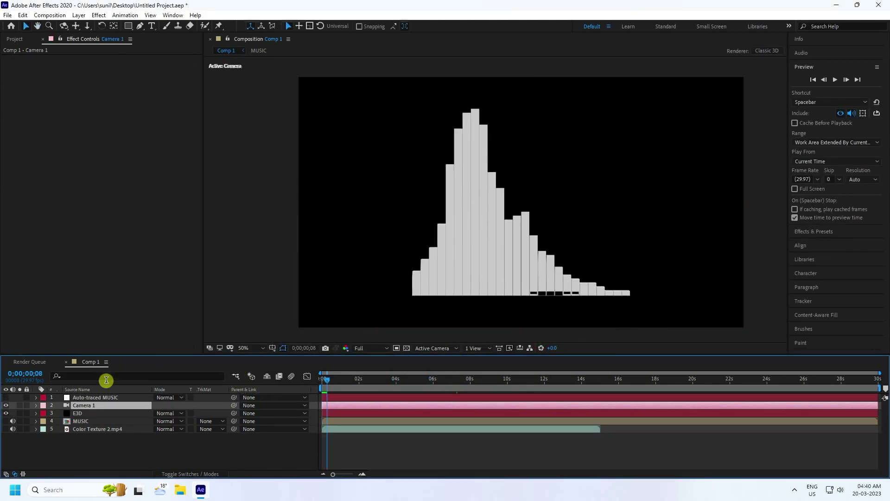
pyautogui.click(13, 421)
pyautogui.moveTo(331, 380); pyautogui.dragTo(324, 379)
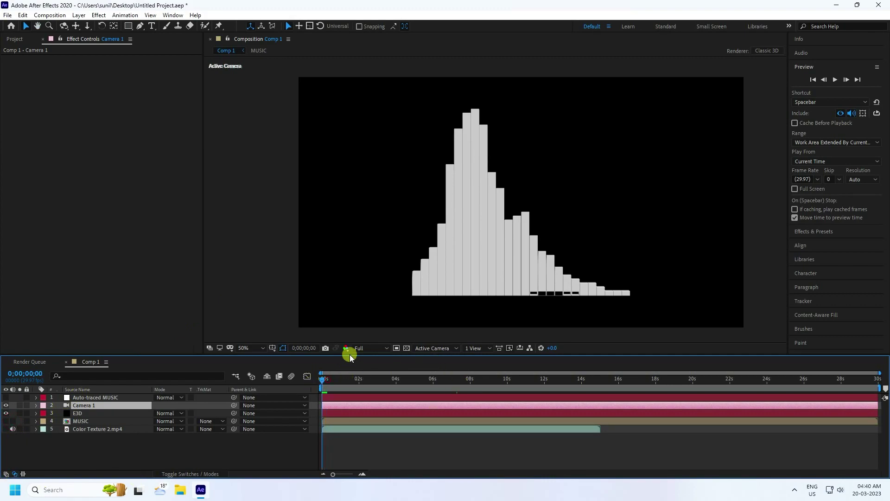
# Preview the animated bars at Half resolution, then park at 0;00;04;09 with Auto-traced MUSIC selected
pyautogui.click(367, 351)
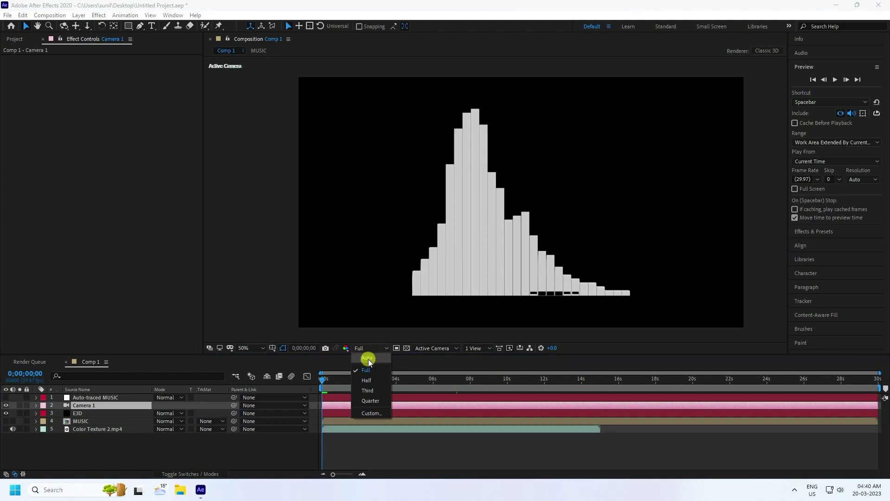
pyautogui.click(368, 383)
pyautogui.click(834, 79)
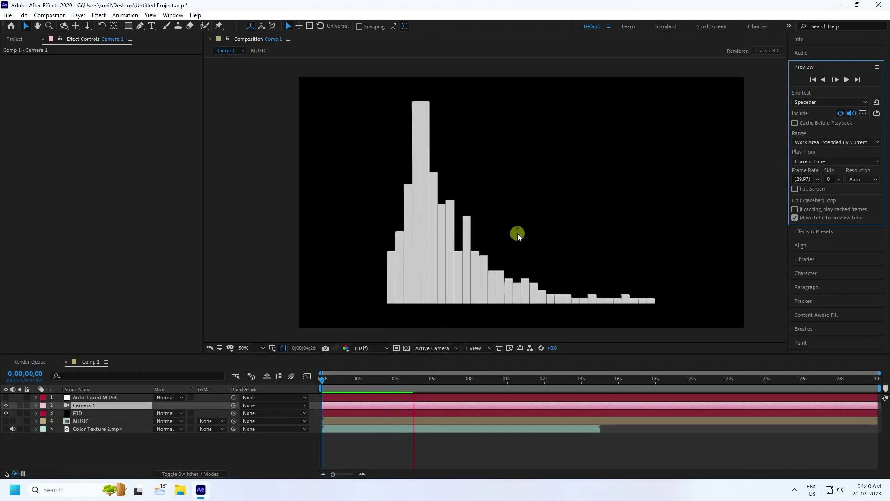
pyautogui.moveTo(440, 384); pyautogui.dragTo(323, 383)
pyautogui.press('space')
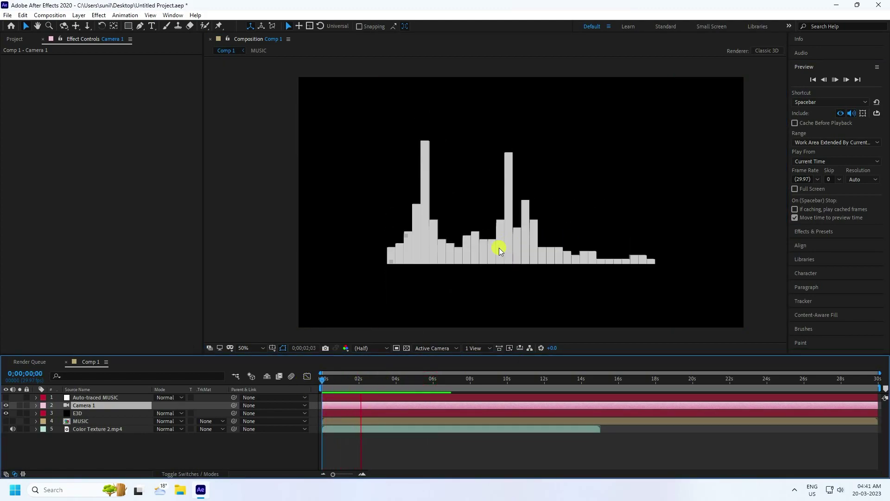
pyautogui.click(383, 381)
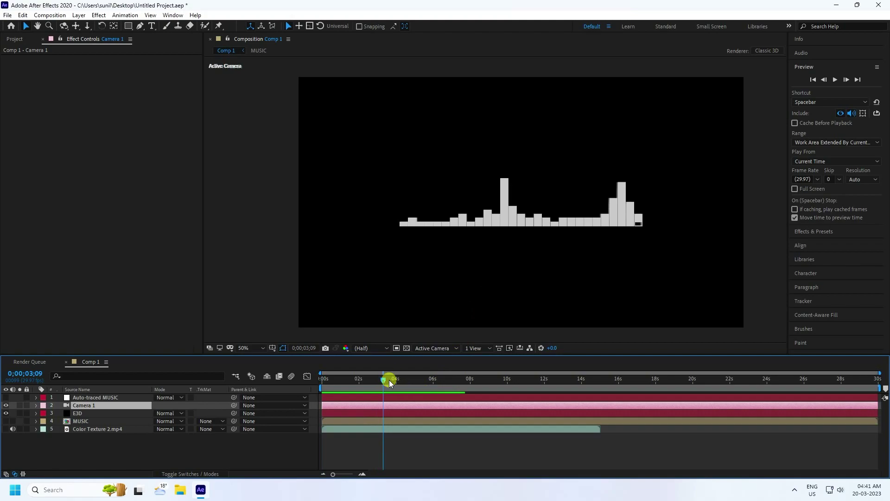
pyautogui.moveTo(389, 380); pyautogui.dragTo(401, 380)
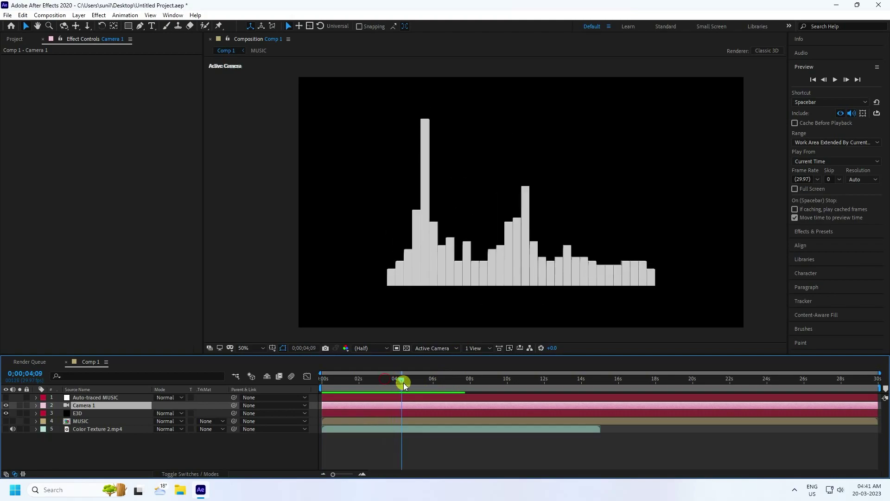
pyautogui.click(89, 398)
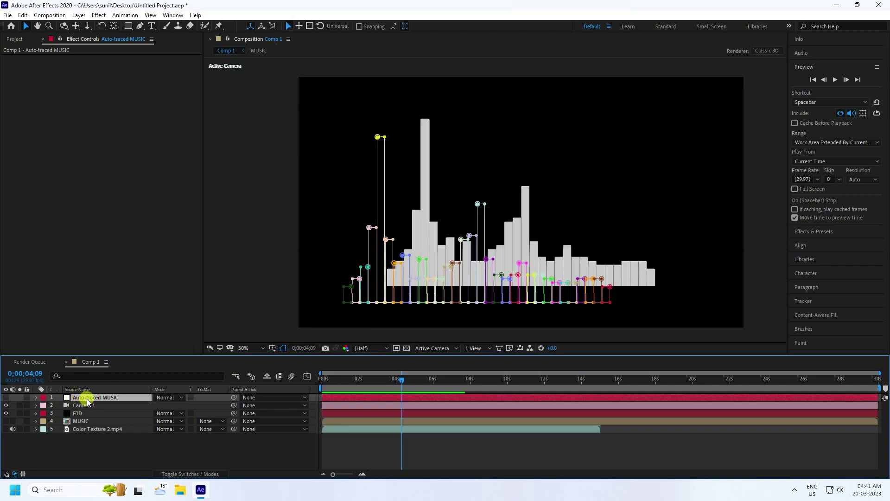
# Draw two small rectangle masks on Auto-traced MUSIC, top-left and bottom-right outside the frame
pyautogui.click(278, 239)
pyautogui.press(',')
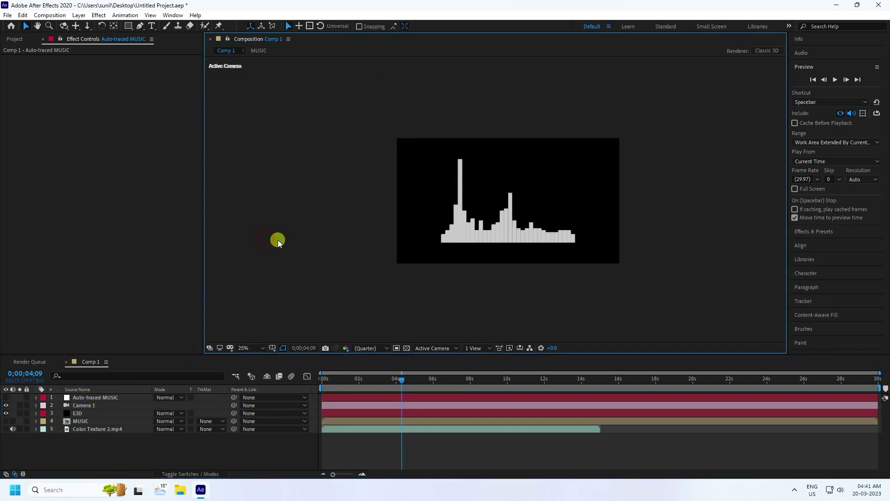
pyautogui.click(112, 398)
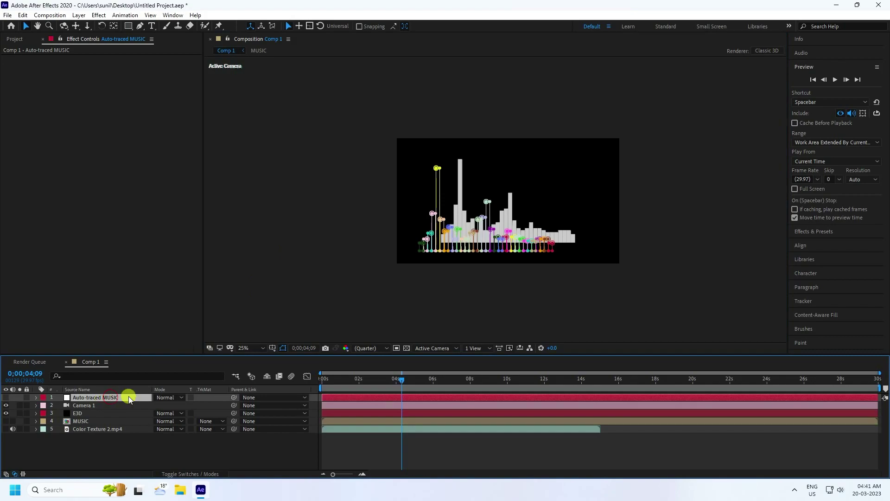
pyautogui.moveTo(127, 29); pyautogui.dragTo(162, 29)
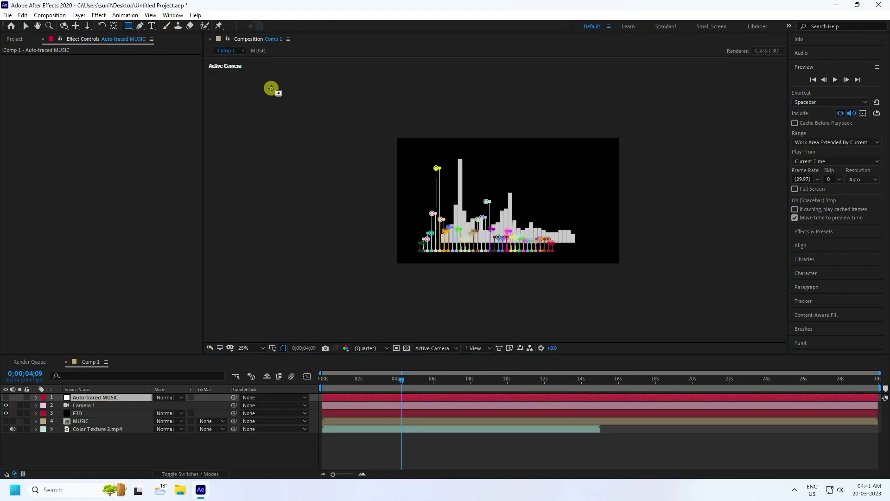
pyautogui.moveTo(284, 97); pyautogui.dragTo(284, 98)
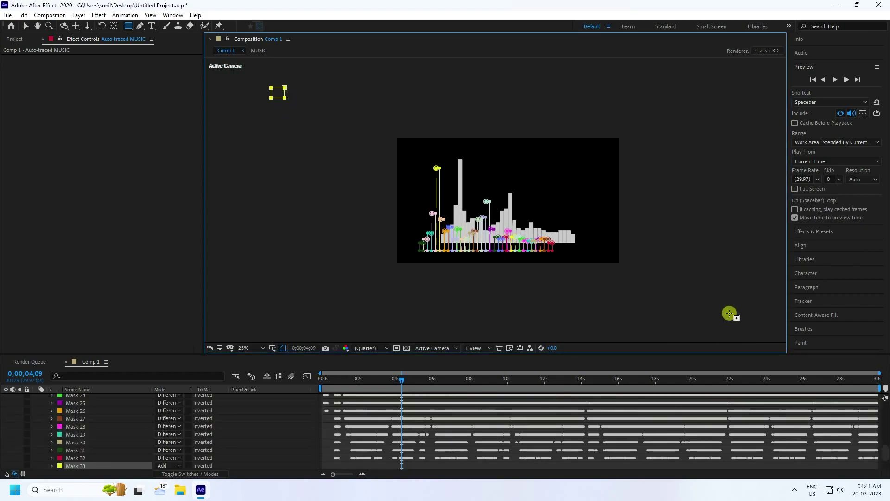
pyautogui.moveTo(740, 320); pyautogui.dragTo(741, 324)
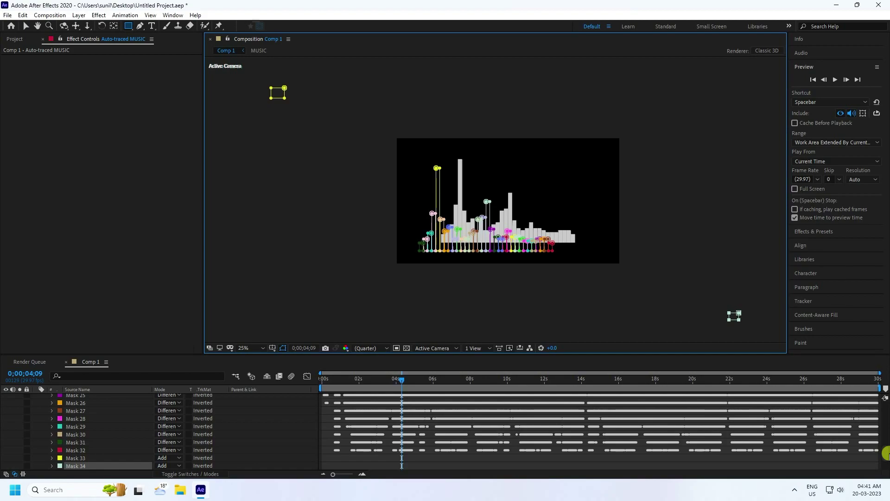
pyautogui.scroll(1, 883, 400)
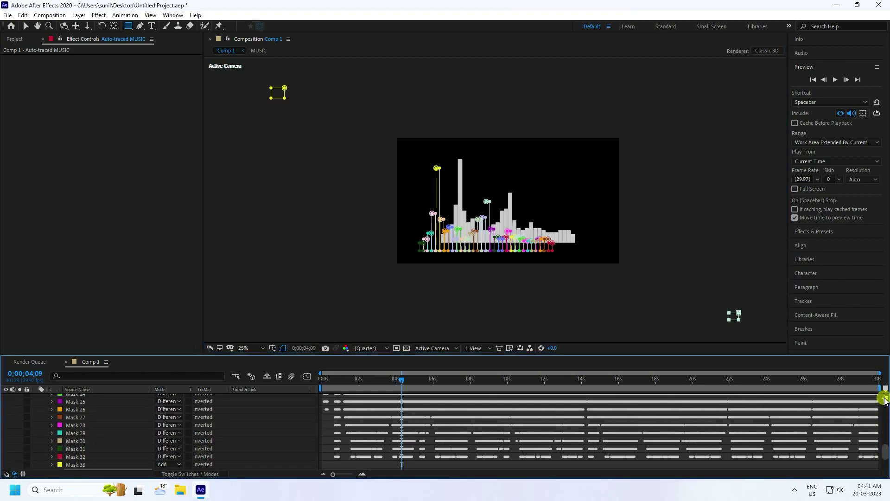
pyautogui.scroll(10, 883, 399)
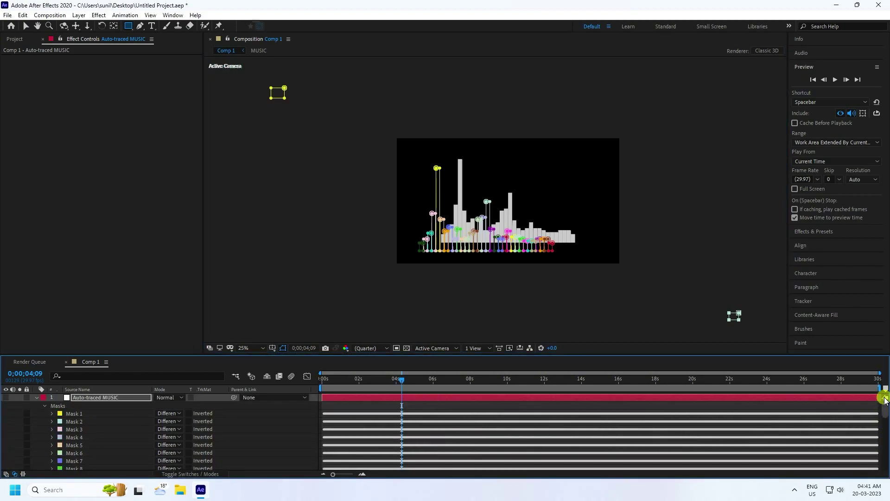
pyautogui.click(37, 397)
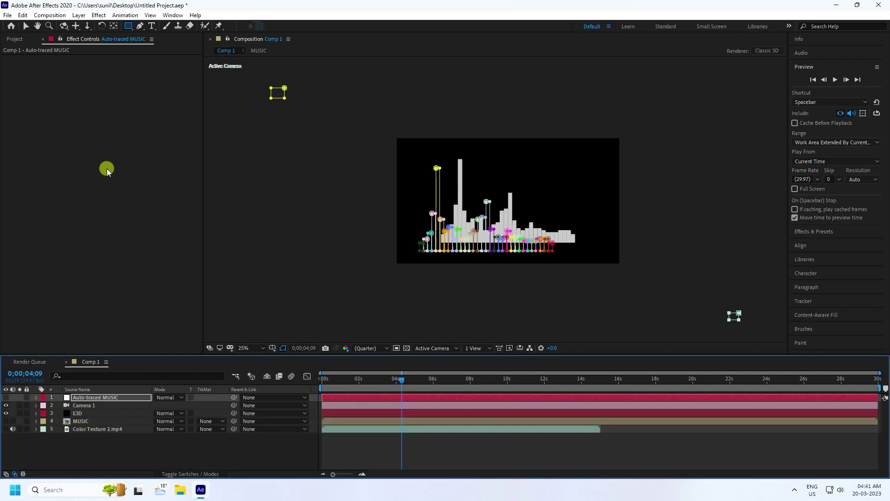
# Reopen Scene Setup from the E3D layer's Element effect and move the bar model along X
pyautogui.click(77, 414)
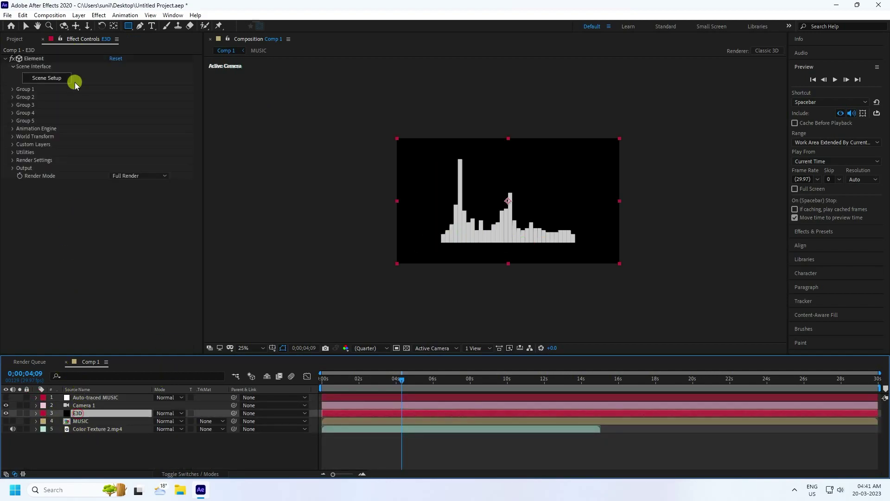
pyautogui.click(45, 80)
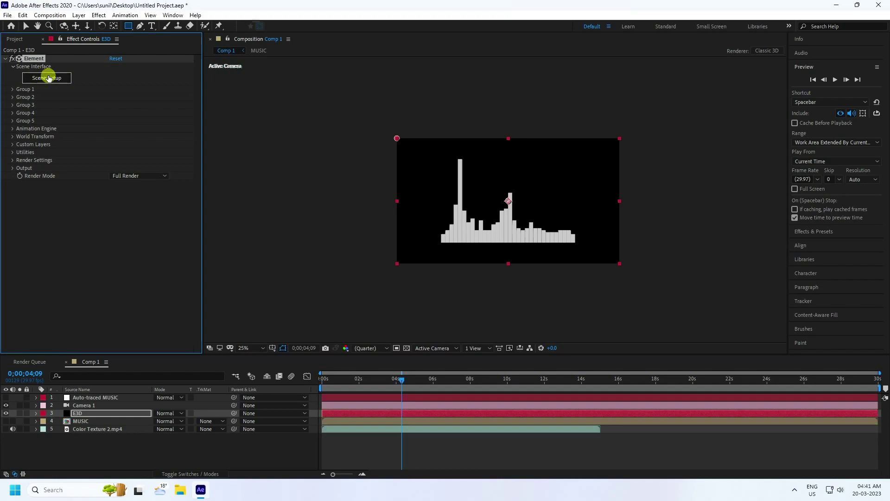
pyautogui.click(52, 83)
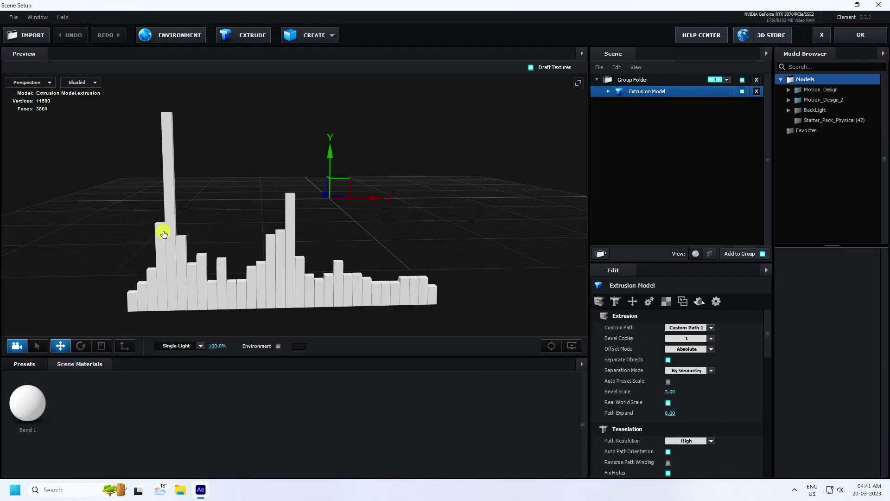
pyautogui.moveTo(164, 234); pyautogui.dragTo(324, 153)
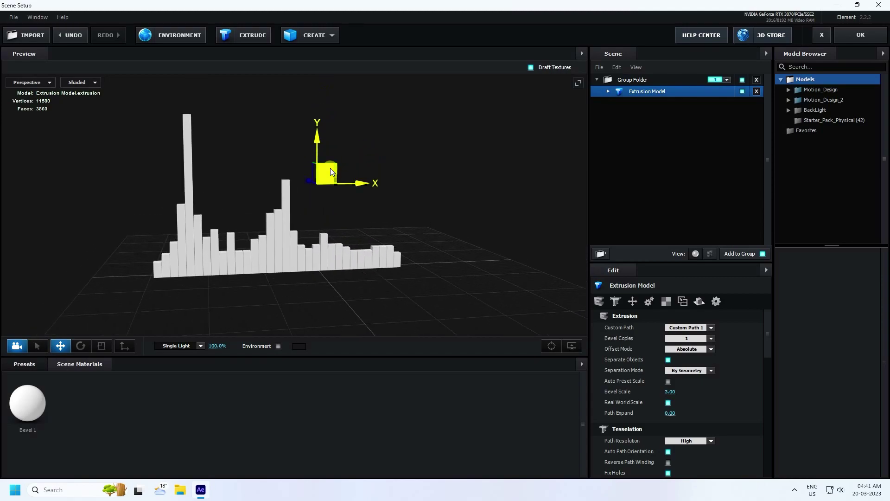
pyautogui.moveTo(351, 180); pyautogui.dragTo(313, 163)
pyautogui.scroll(2, 382, 211)
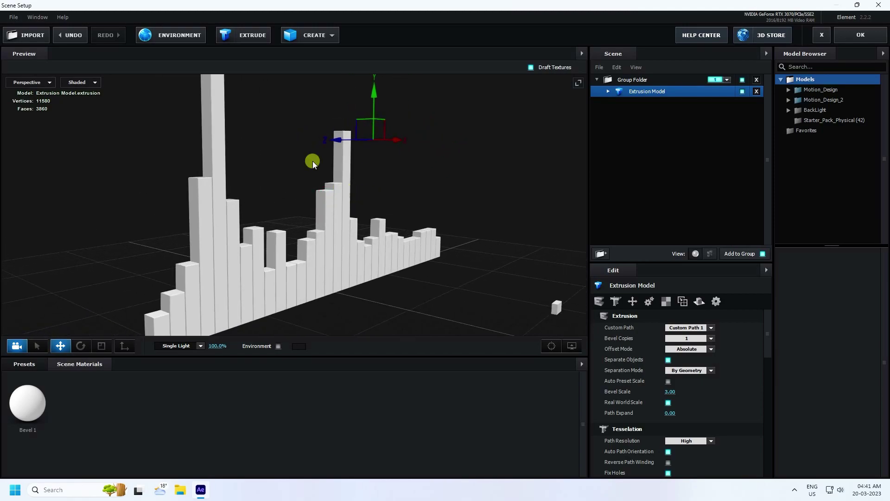
# Add a 10 × 10 two-sided plane as the floor beneath the extruded bars
pyautogui.click(327, 32)
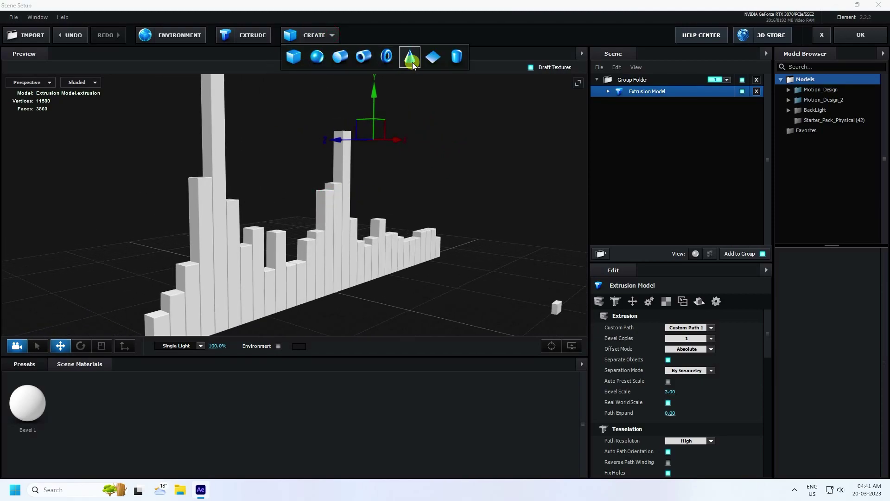
pyautogui.click(433, 56)
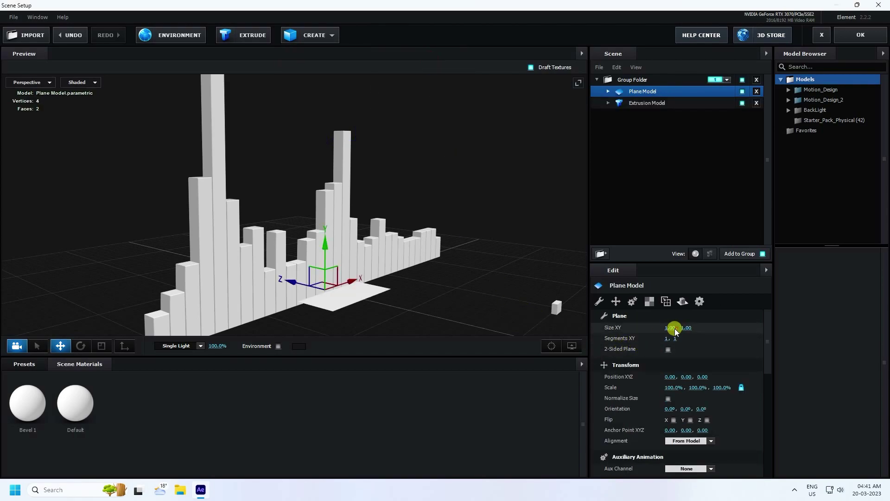
pyautogui.write('10')
pyautogui.press('Return')
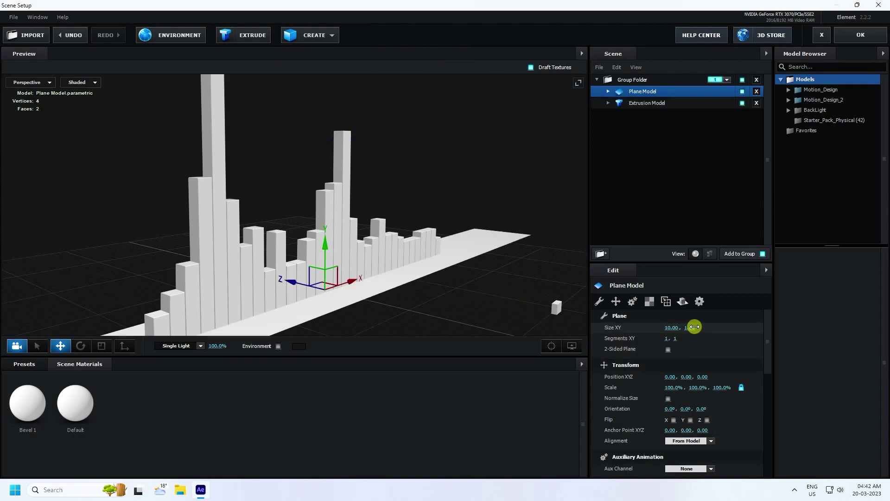
pyautogui.press('Return')
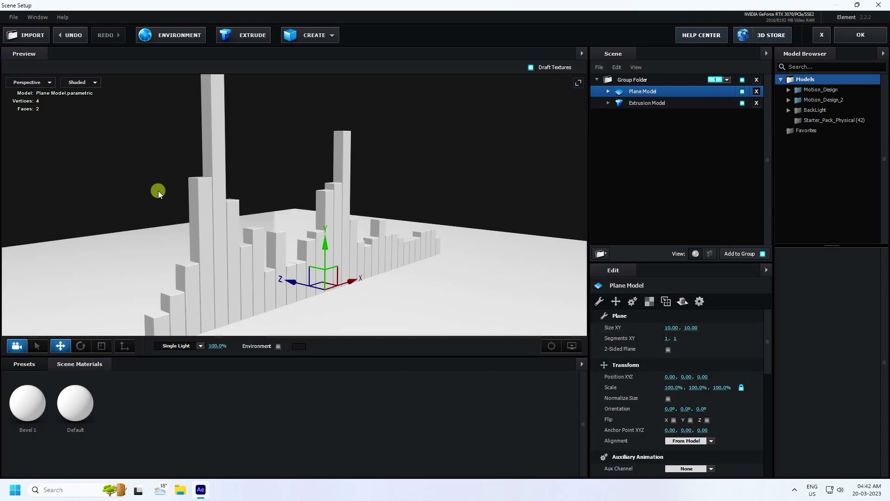
pyautogui.moveTo(157, 191); pyautogui.dragTo(227, 182)
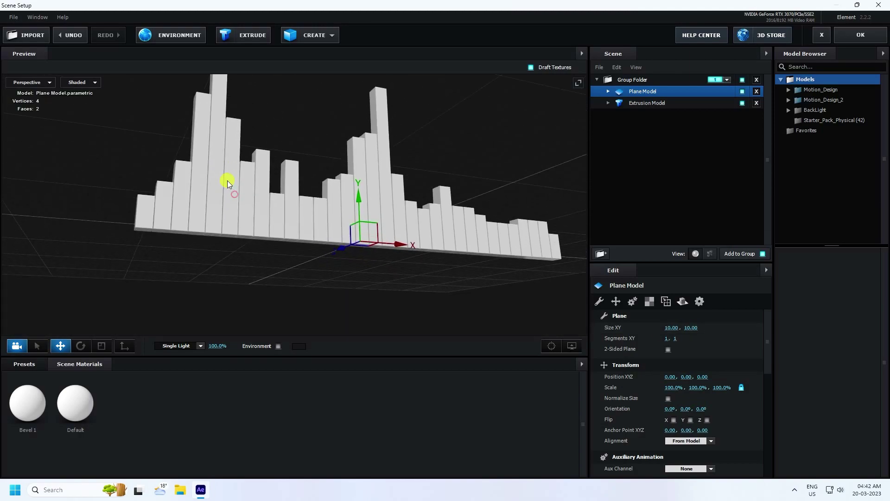
pyautogui.click(668, 349)
pyautogui.moveTo(286, 265); pyautogui.dragTo(310, 250)
pyautogui.scroll(5, 306, 231)
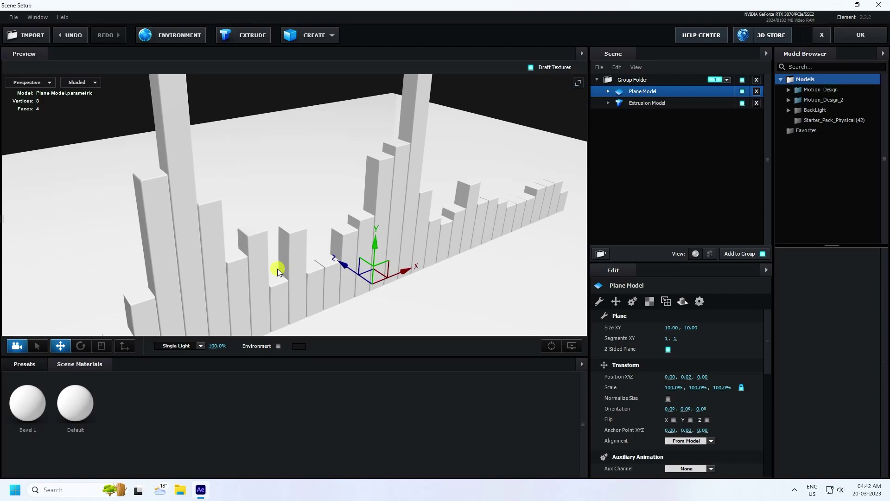
pyautogui.click(642, 104)
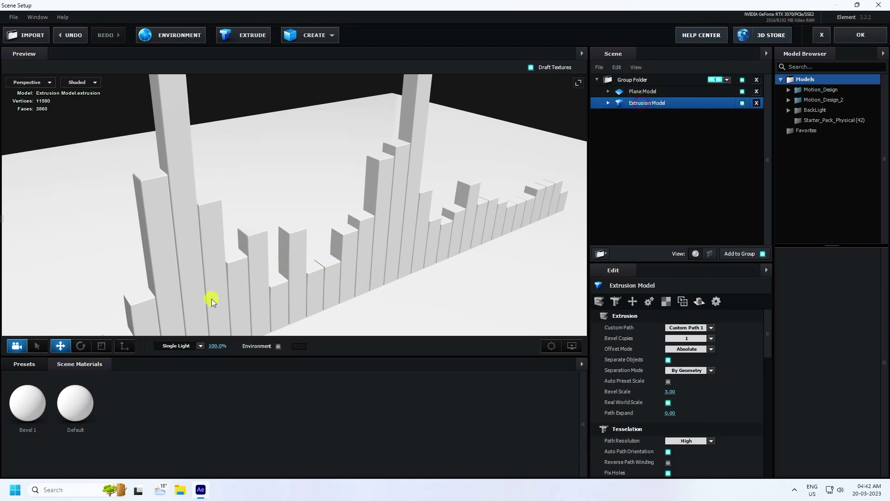
# Apply Physical bevel presets to the bars, trying Blue, Caution, Century and Detective
pyautogui.click(20, 364)
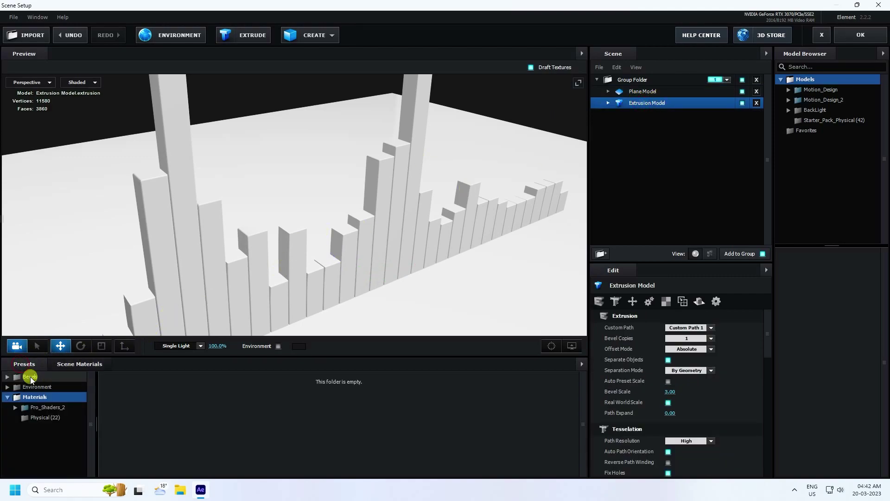
pyautogui.click(37, 387)
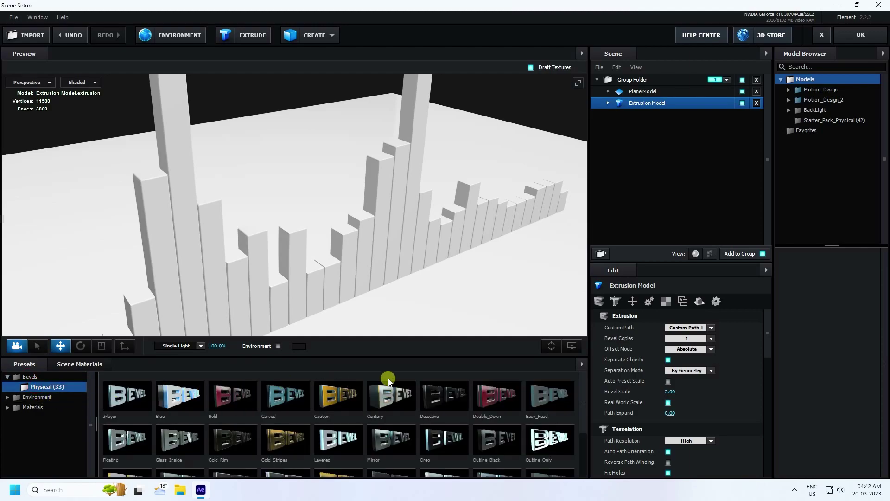
pyautogui.click(171, 403)
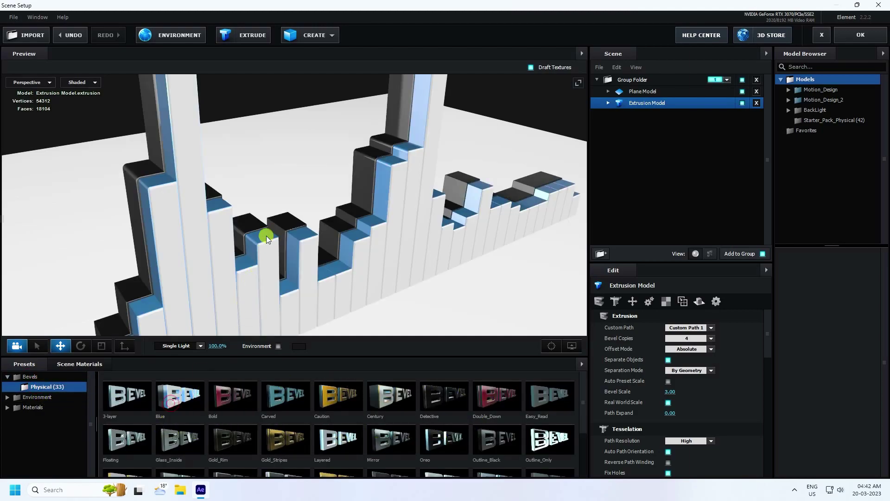
pyautogui.moveTo(266, 236); pyautogui.dragTo(258, 254)
pyautogui.click(354, 384)
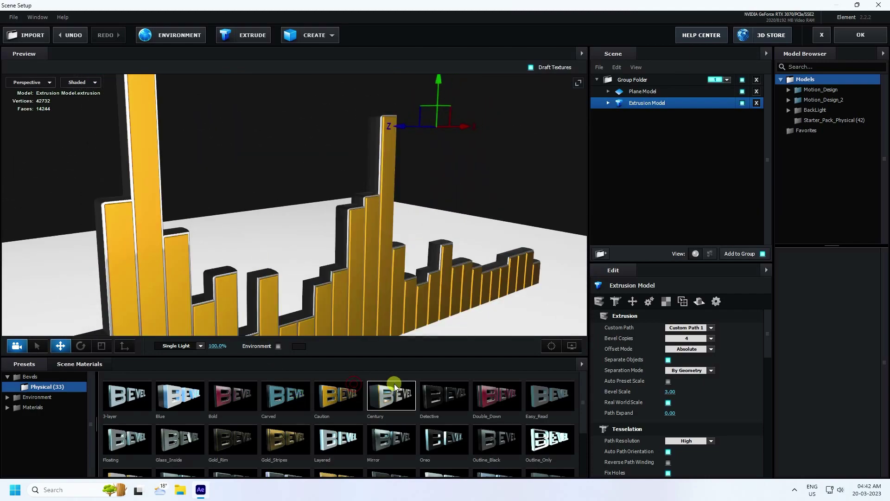
pyautogui.click(429, 394)
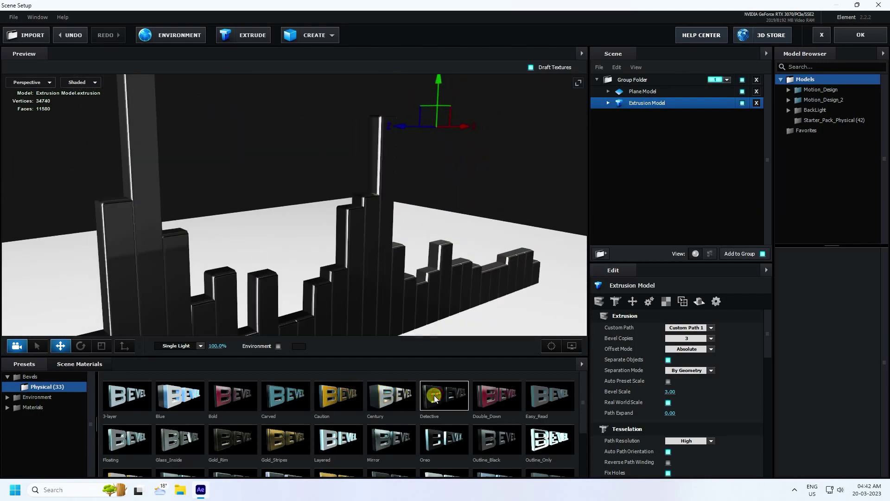
pyautogui.click(194, 401)
pyautogui.scroll(3, 269, 247)
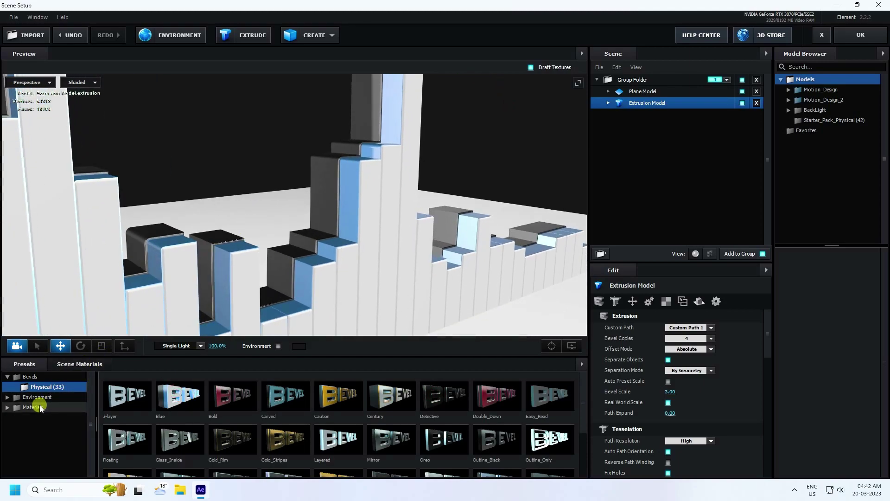
# Drag the Gold physical material onto the Extrusion Model's Plain material slot
pyautogui.click(28, 406)
pyautogui.click(42, 417)
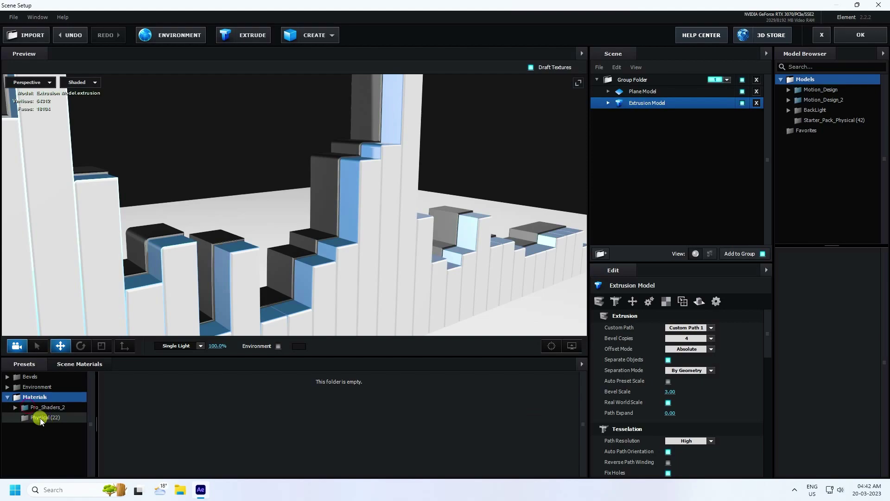
pyautogui.moveTo(352, 222)
pyautogui.mouseDown()
pyautogui.moveTo(332, 237)
pyautogui.moveTo(447, 369)
pyautogui.mouseUp()
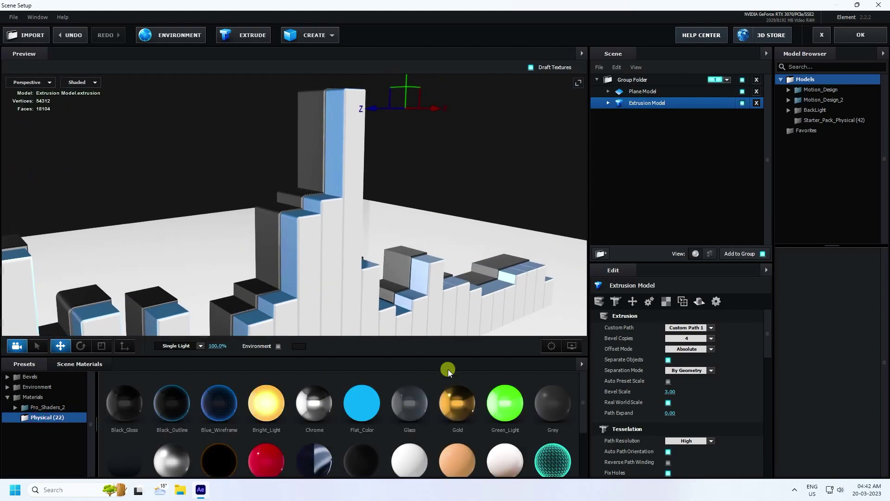
pyautogui.click(608, 103)
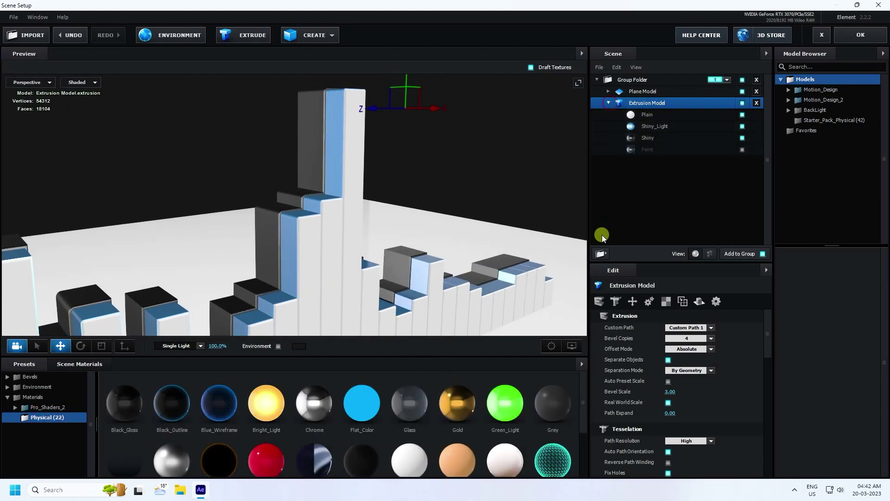
pyautogui.moveTo(477, 405); pyautogui.dragTo(648, 115)
pyautogui.moveTo(463, 153); pyautogui.dragTo(159, 330)
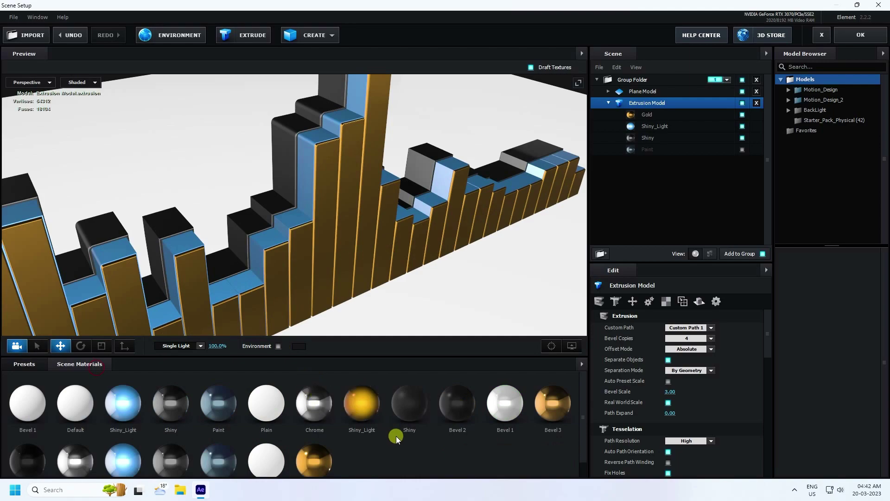
# Remove unused scene materials and create a new Default material
pyautogui.rightClick(399, 453)
pyautogui.click(423, 448)
pyautogui.rightClick(325, 417)
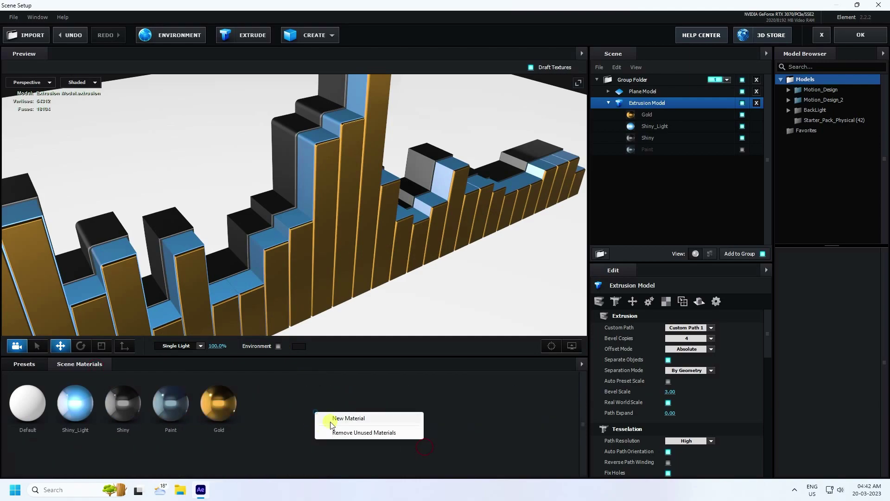
pyautogui.click(321, 446)
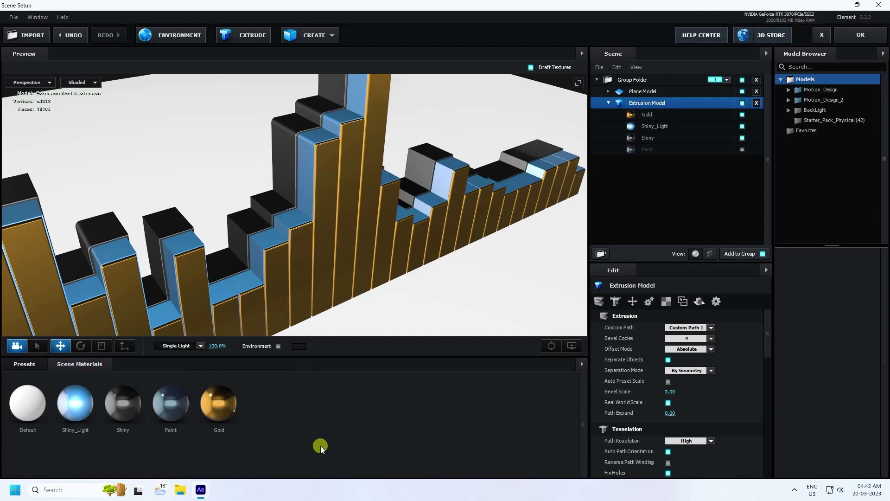
pyautogui.rightClick(321, 446)
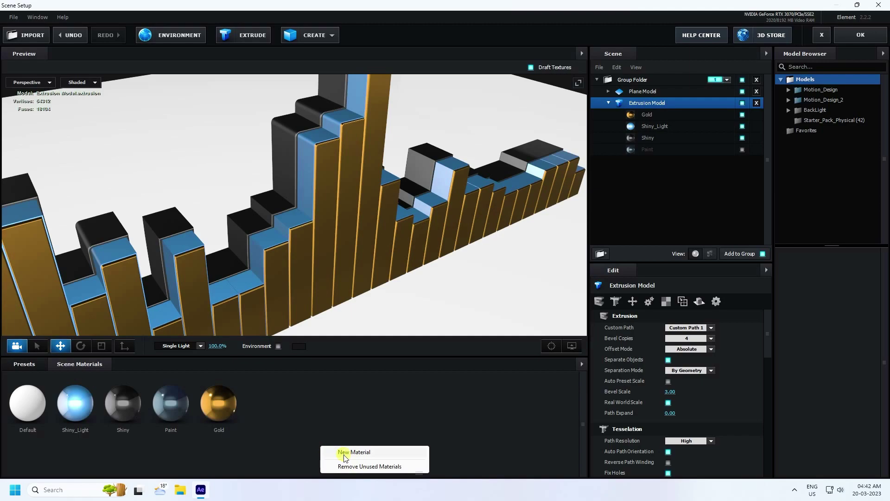
pyautogui.click(343, 453)
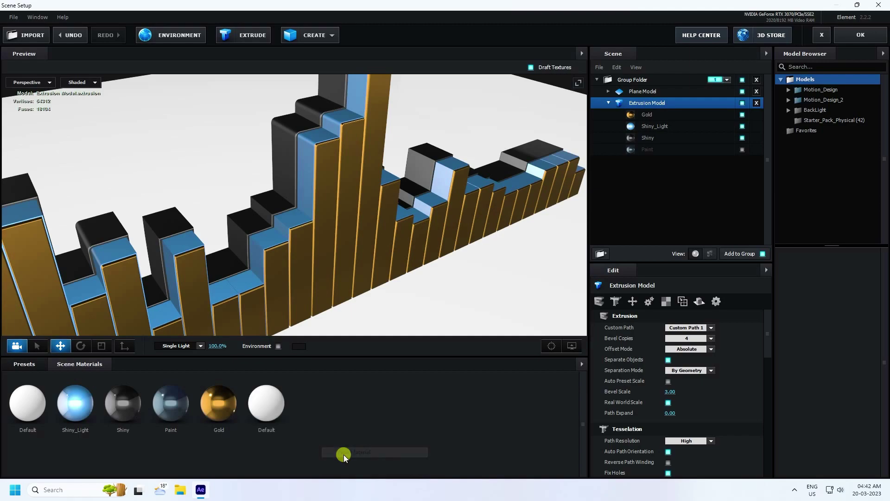
pyautogui.click(265, 406)
# Set the Default material's diffuse texture to Custom Layer 1 with brightness 5
pyautogui.click(651, 356)
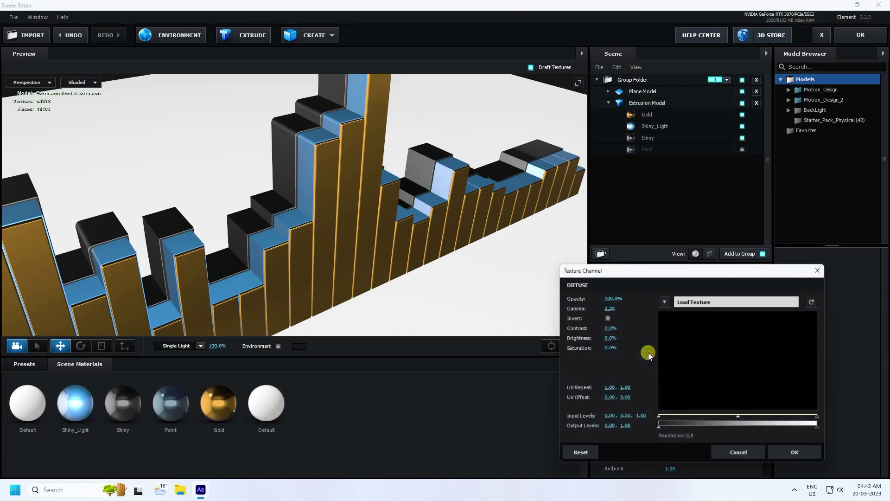
pyautogui.click(662, 299)
pyautogui.click(729, 316)
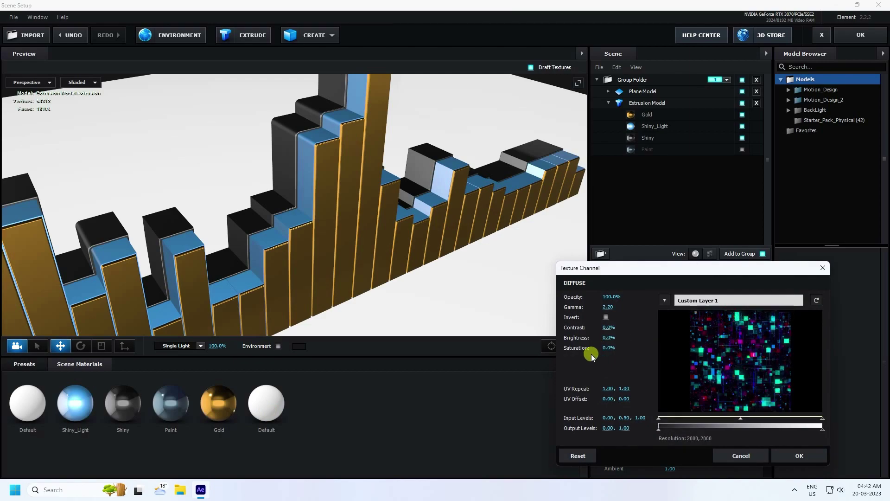
pyautogui.click(607, 338)
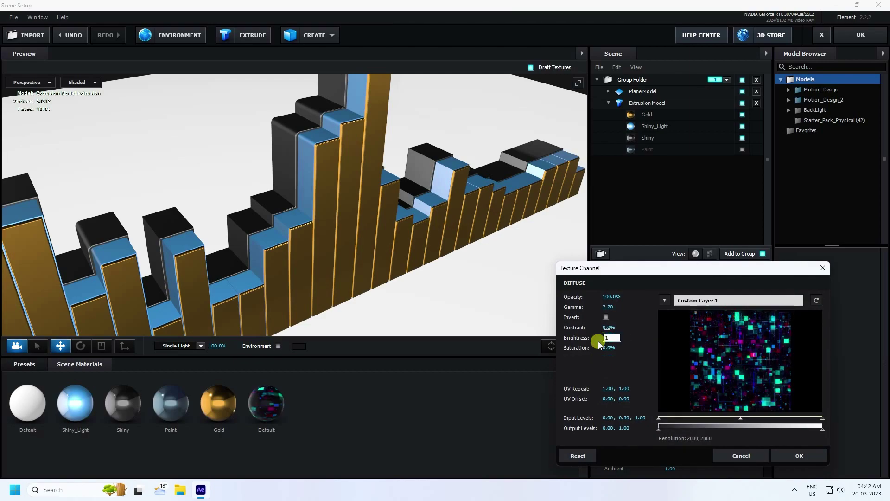
pyautogui.write('50')
pyautogui.press('Return')
pyautogui.click(780, 455)
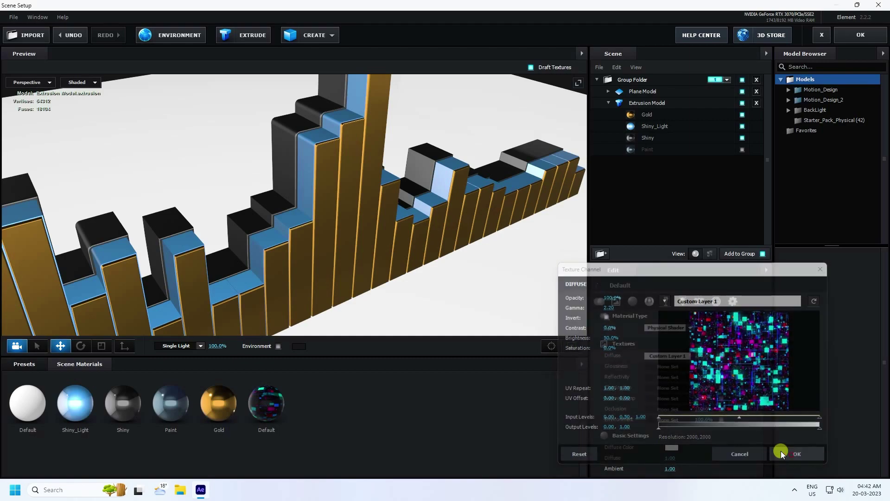
# Use Custom Layer 1 as the illumination texture at 50% intensity
pyautogui.click(655, 386)
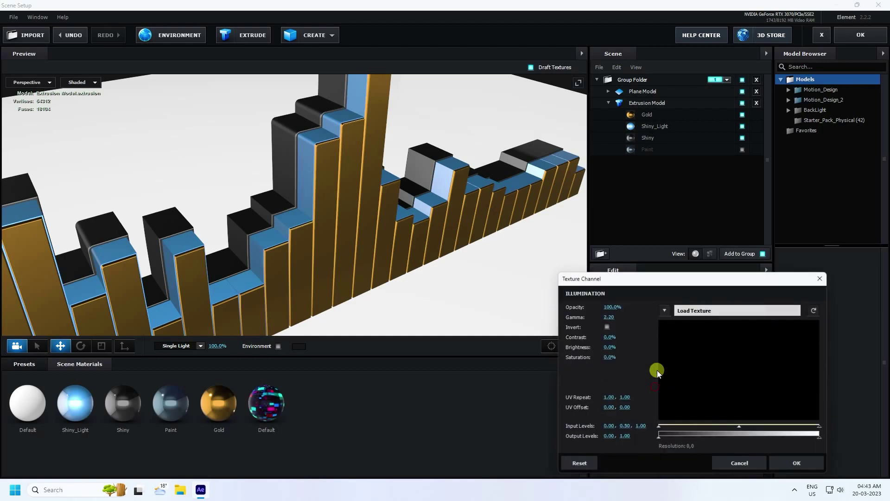
pyautogui.click(666, 310)
pyautogui.click(705, 323)
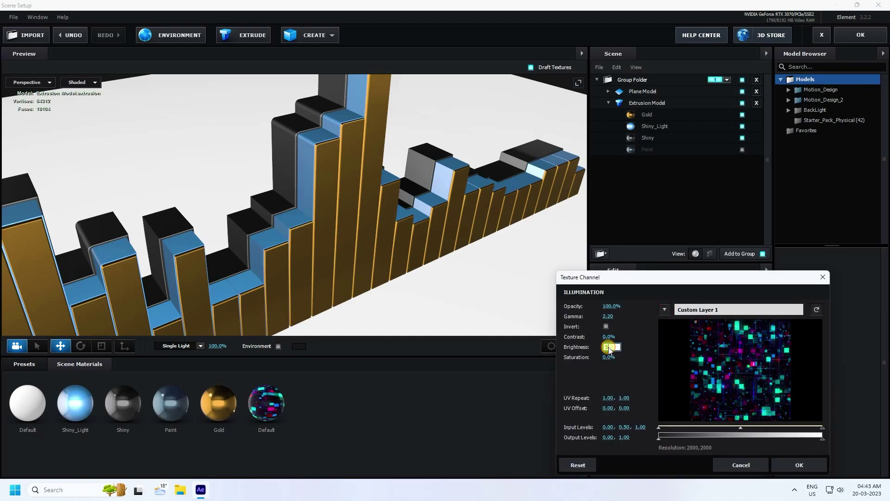
pyautogui.click(802, 464)
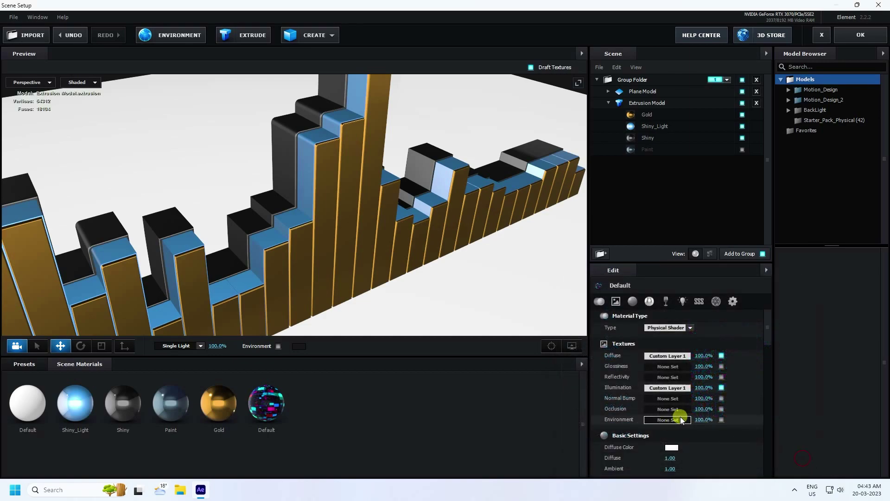
pyautogui.scroll(-3, 681, 416)
pyautogui.scroll(-5, 681, 416)
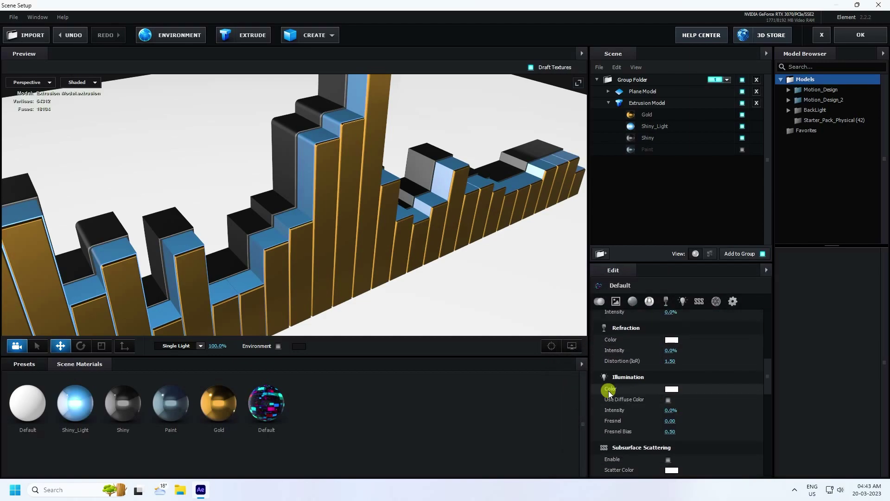
pyautogui.click(669, 410)
pyautogui.press('Return')
# Drag the Default material into the Extrusion Model's Shiny slot
pyautogui.moveTo(348, 296); pyautogui.dragTo(356, 325)
pyautogui.click(281, 393)
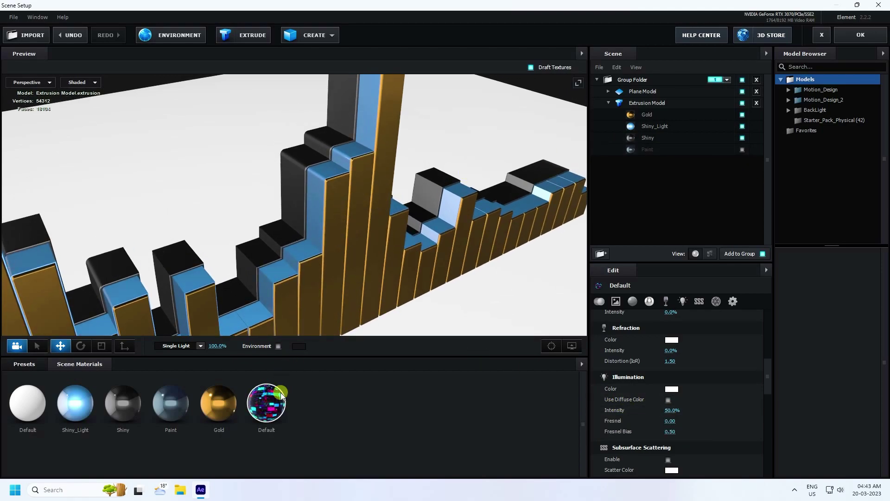
pyautogui.moveTo(280, 393); pyautogui.dragTo(655, 137)
pyautogui.moveTo(362, 191); pyautogui.dragTo(339, 253)
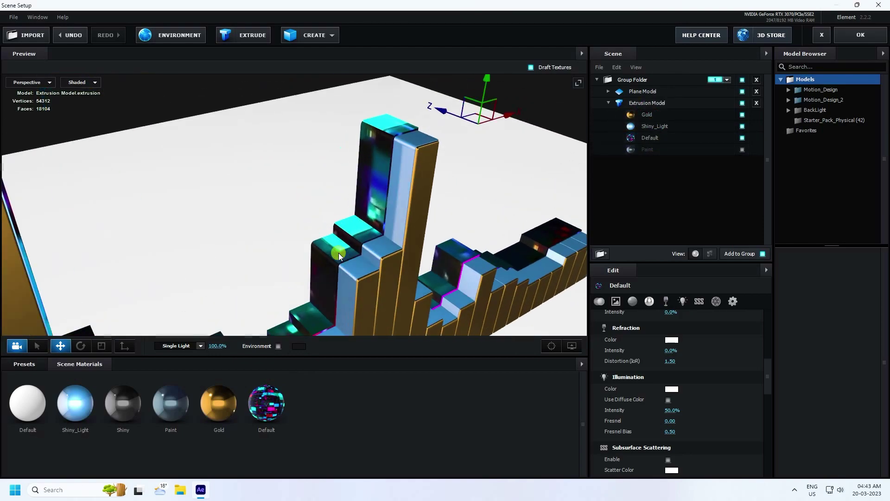
# Set the Extrusion Model's UV Repeat to 50 × 50
pyautogui.click(629, 103)
pyautogui.click(667, 301)
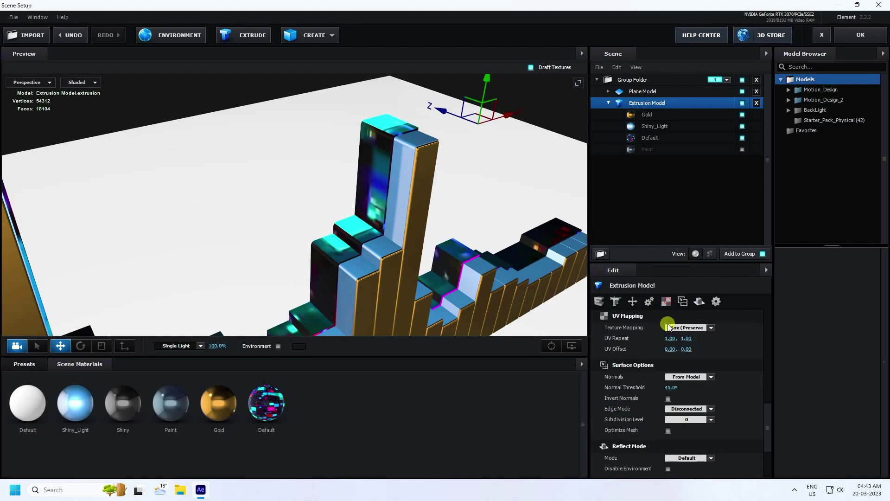
pyautogui.click(670, 338)
pyautogui.write('5')
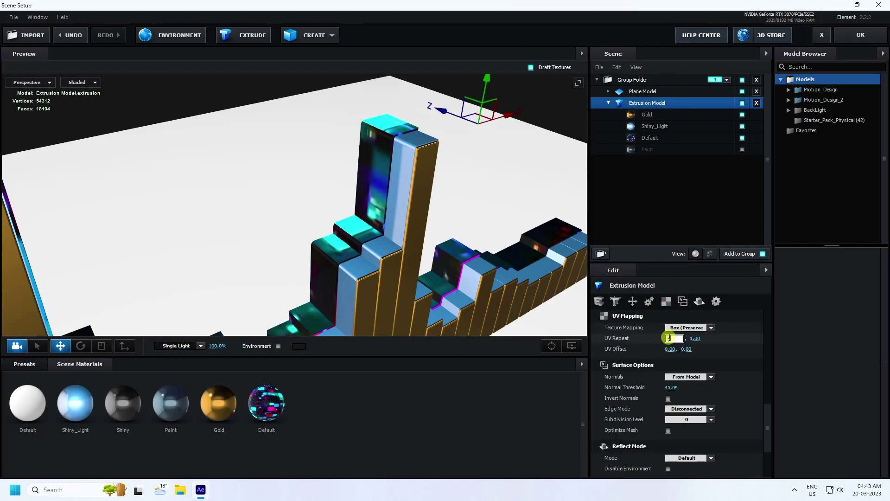
pyautogui.write('0')
pyautogui.press('Return')
pyautogui.click(689, 339)
pyautogui.write('5')
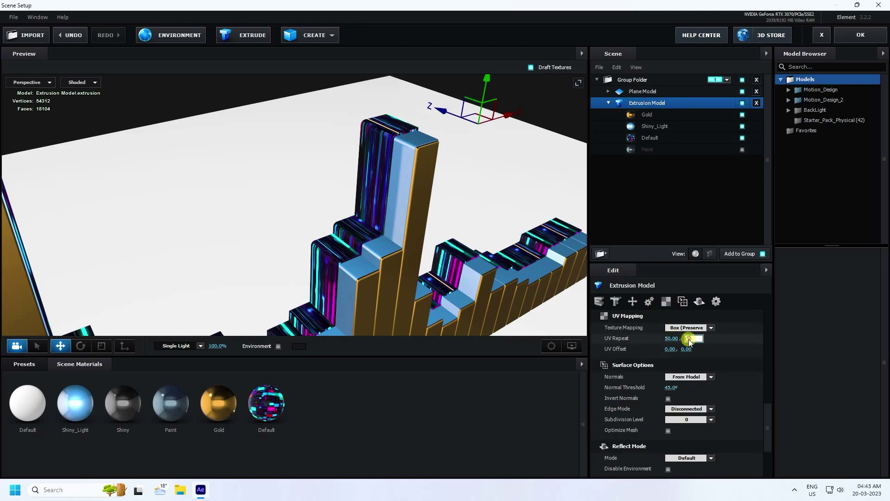
pyautogui.write('0')
pyautogui.press('Return')
pyautogui.moveTo(366, 135); pyautogui.dragTo(385, 195)
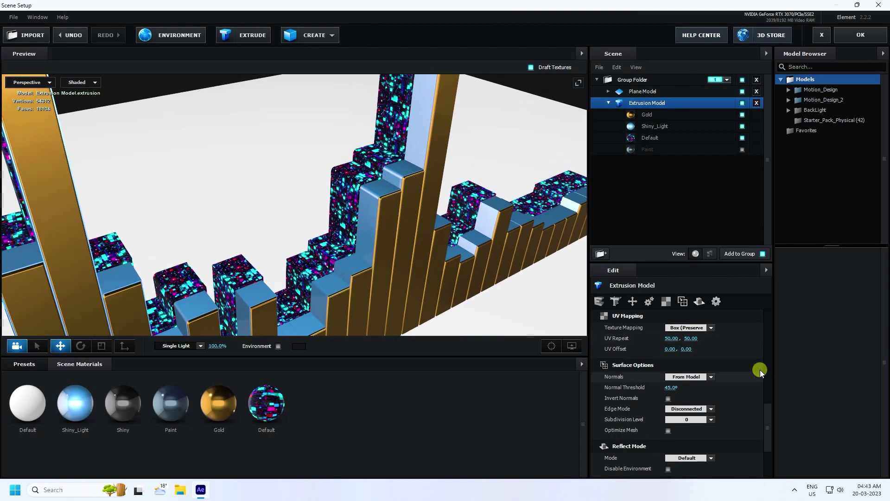
# Lower the UV Repeat to 35 × 35 and review the tiled texture on the bars
pyautogui.click(670, 340)
pyautogui.write('35')
pyautogui.press('Return')
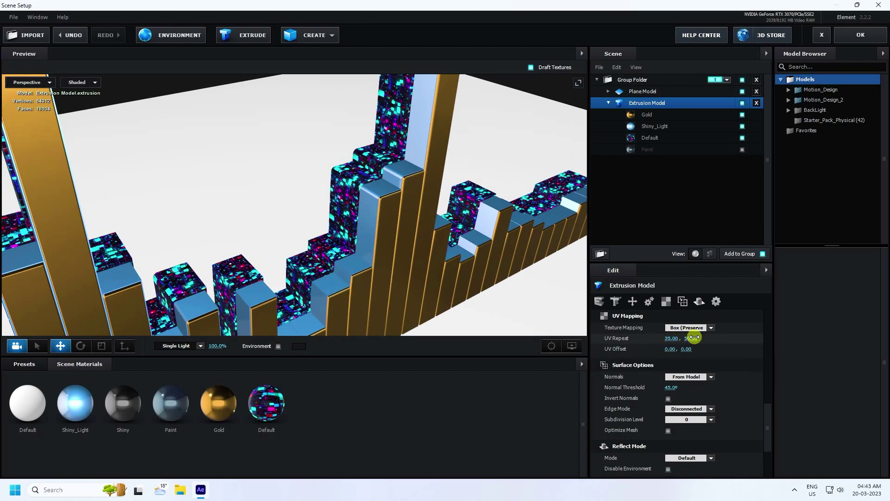
pyautogui.click(694, 338)
pyautogui.write('35')
pyautogui.press('Return')
pyautogui.moveTo(324, 218); pyautogui.dragTo(347, 218)
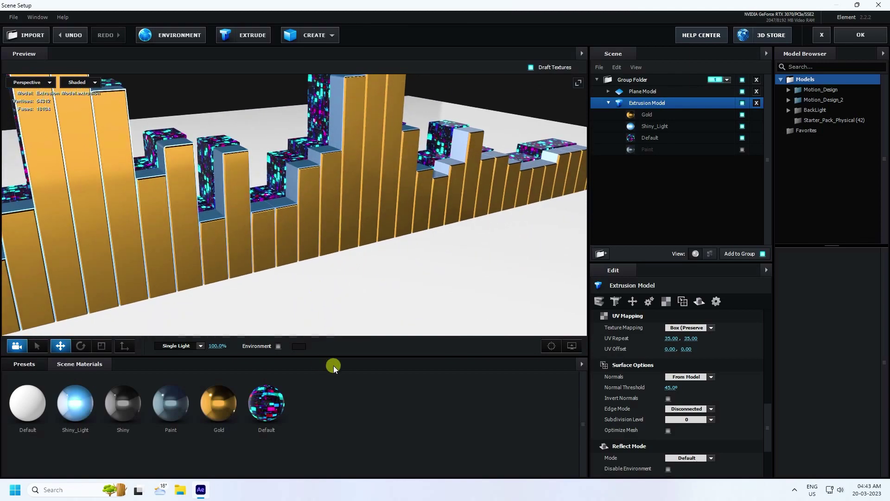
# Drag the Physical Black_Outline preset onto the floor plane
pyautogui.click(28, 365)
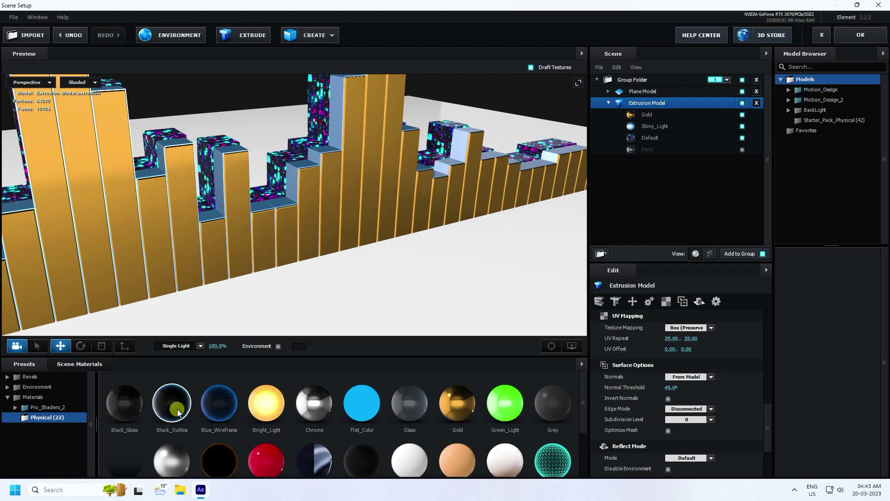
pyautogui.moveTo(170, 403); pyautogui.dragTo(321, 300)
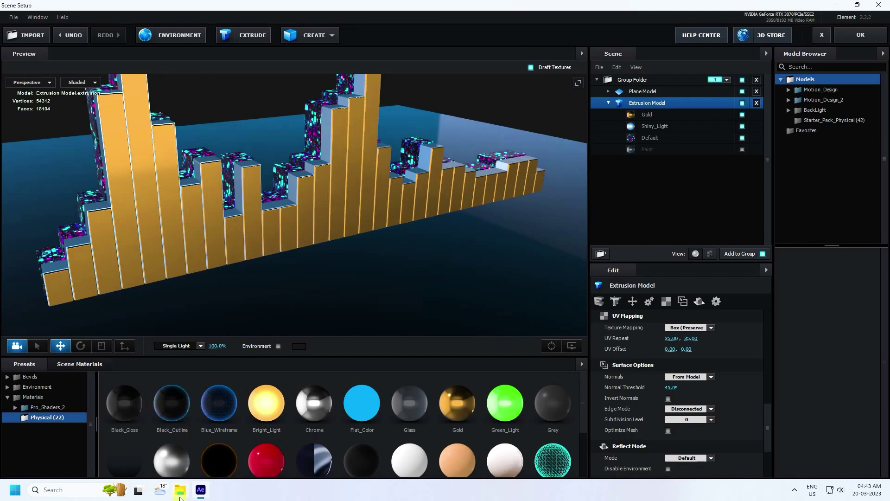
# View the bg image in Desktop > Audio 2, then return to Scene Setup
pyautogui.press('super+e')
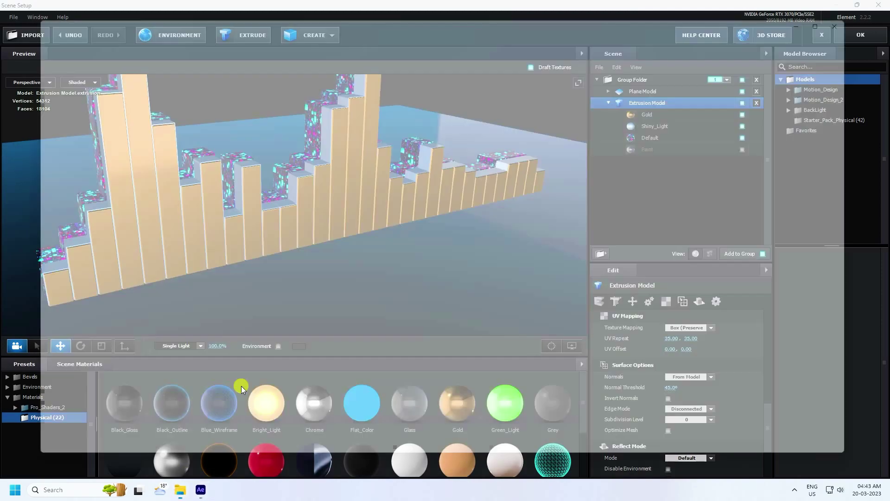
pyautogui.click(45, 107)
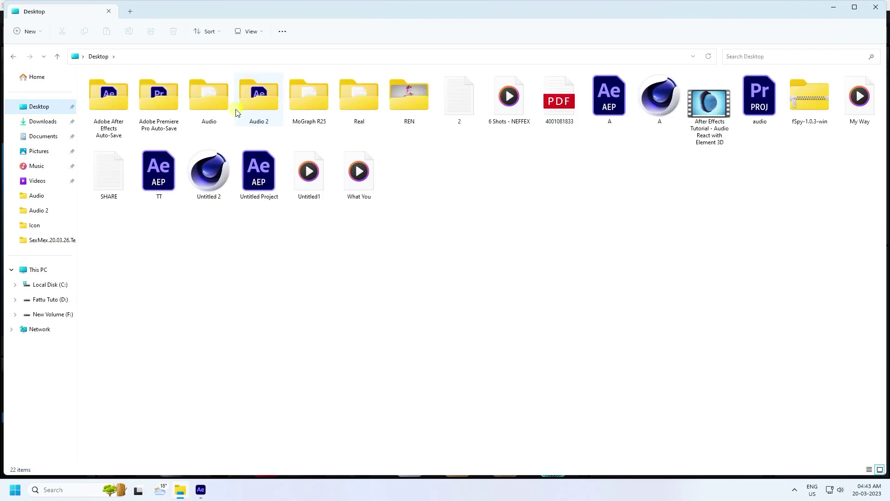
pyautogui.doubleClick(251, 104)
pyautogui.click(361, 107)
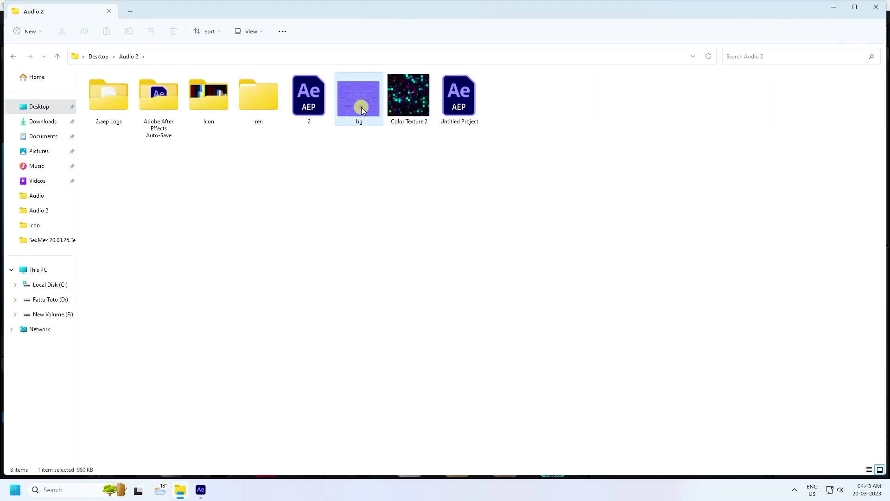
pyautogui.doubleClick(358, 117)
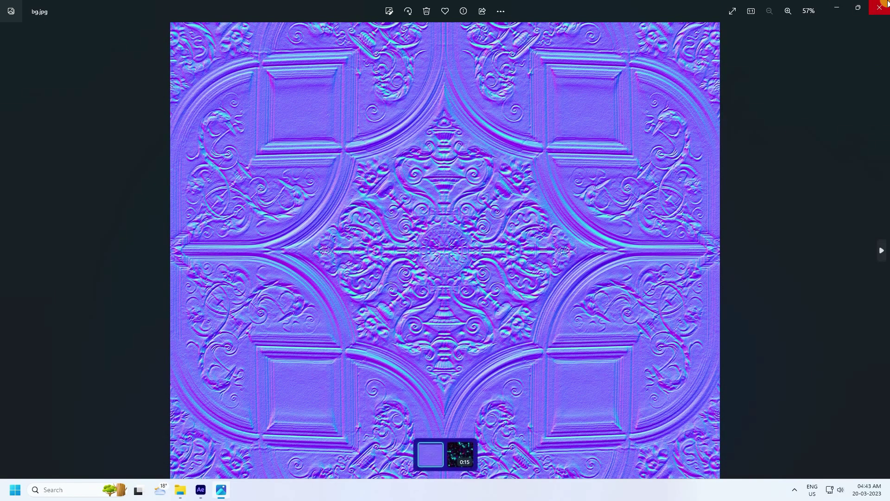
pyautogui.click(879, 7)
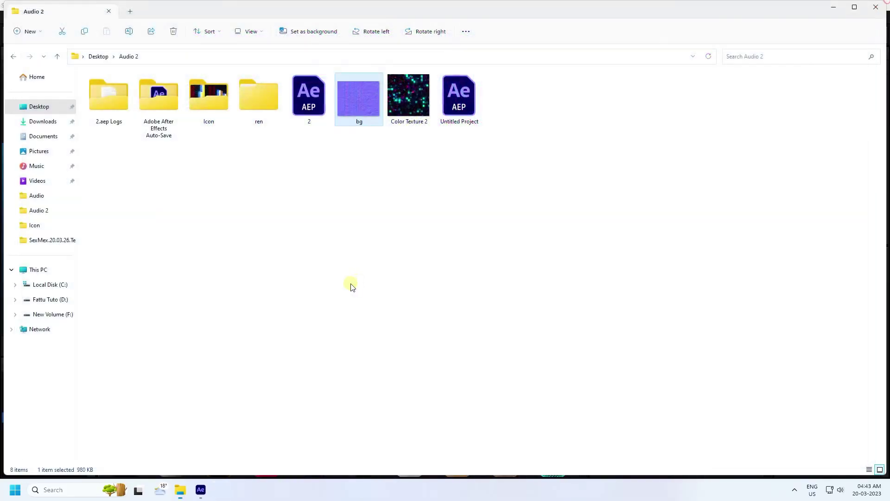
pyautogui.hotkey('alt', 'Tab')
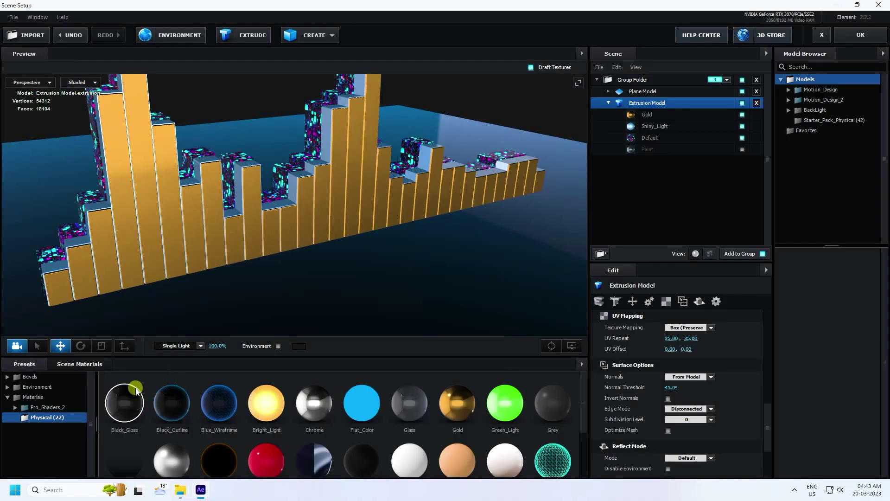
# Drag the bg image from File Explorer into the Black_Outline material's Normal Bump slot for a rippled floor
pyautogui.click(82, 365)
pyautogui.click(318, 414)
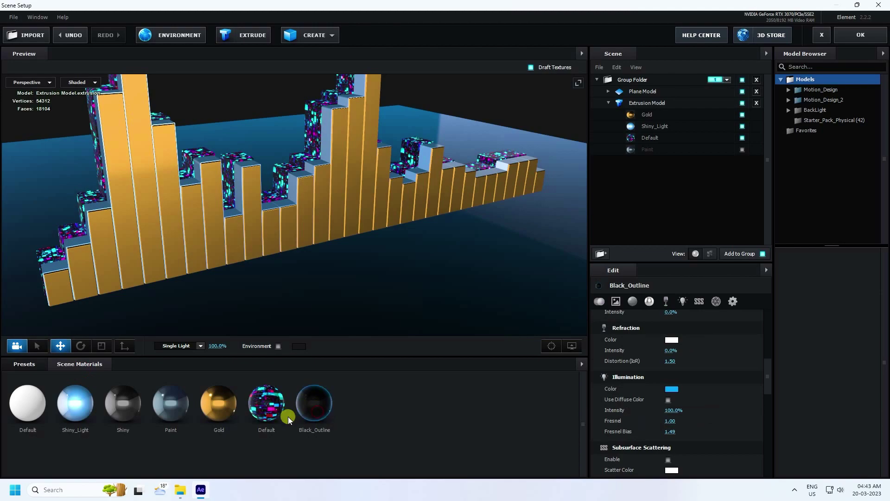
pyautogui.scroll(3, 645, 363)
pyautogui.scroll(3, 645, 363)
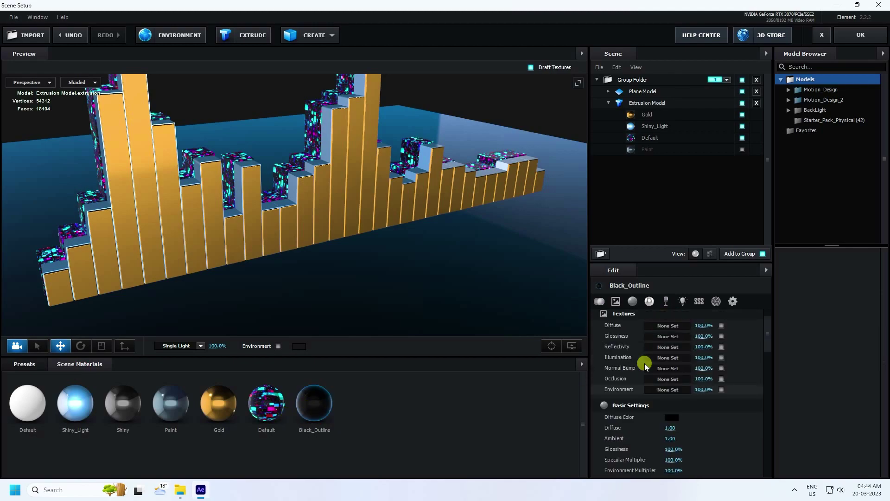
pyautogui.click(184, 492)
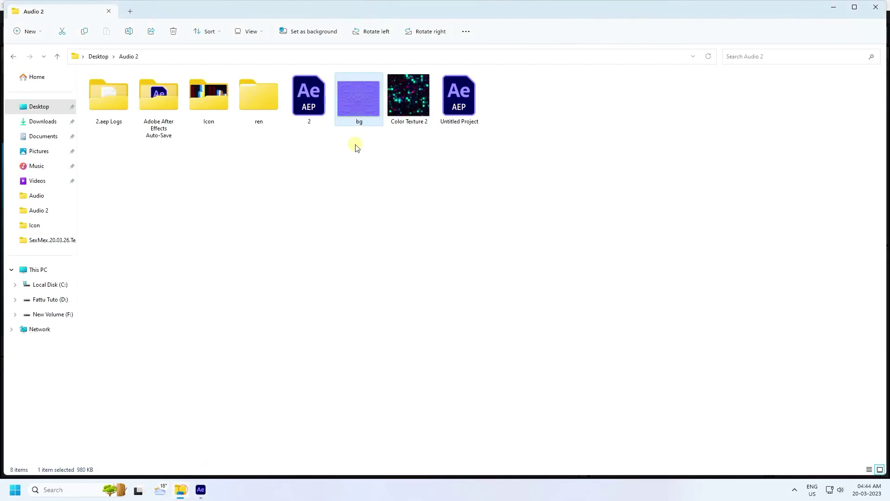
pyautogui.moveTo(352, 104); pyautogui.dragTo(662, 398)
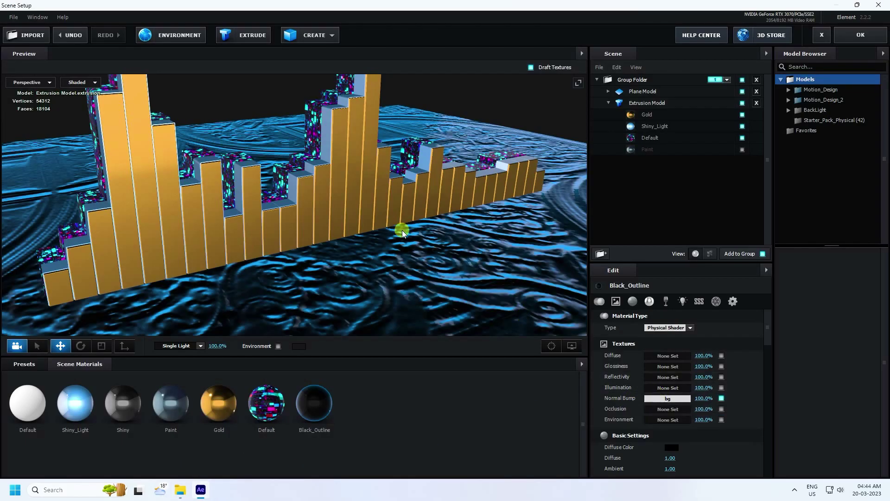
pyautogui.moveTo(402, 230); pyautogui.dragTo(398, 221)
pyautogui.click(652, 102)
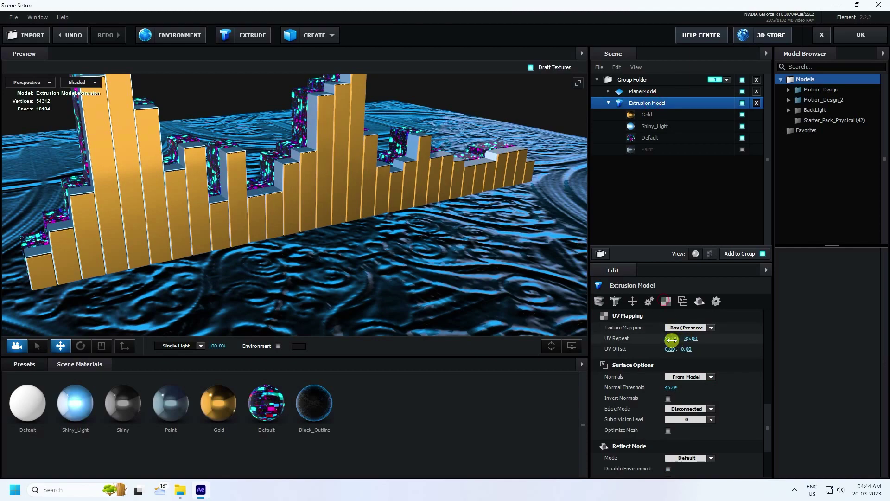
# Set the Plane Model's UV Repeat to 30 by 30 to tile the floor texture finely
pyautogui.click(636, 90)
pyautogui.click(671, 328)
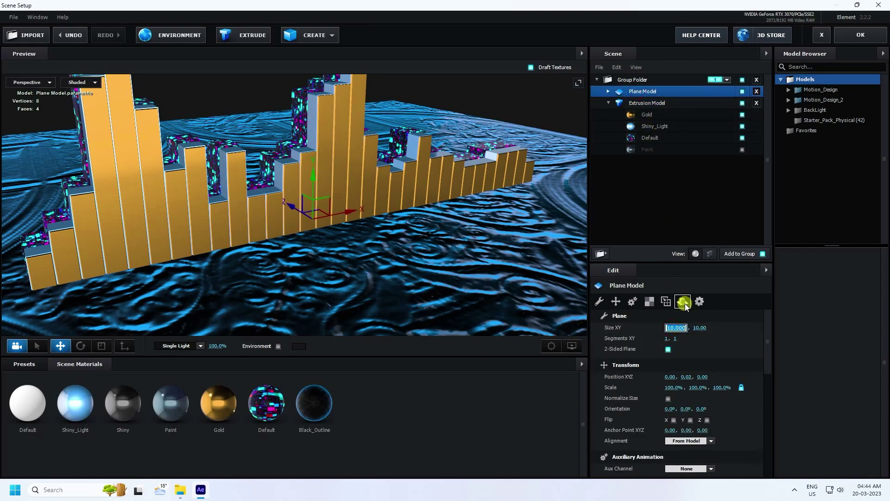
pyautogui.click(649, 302)
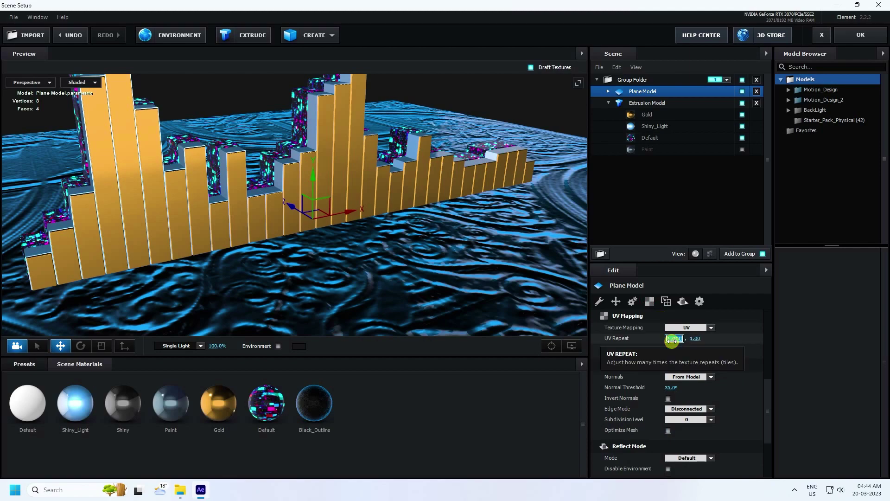
pyautogui.moveTo(672, 340); pyautogui.dragTo(693, 340)
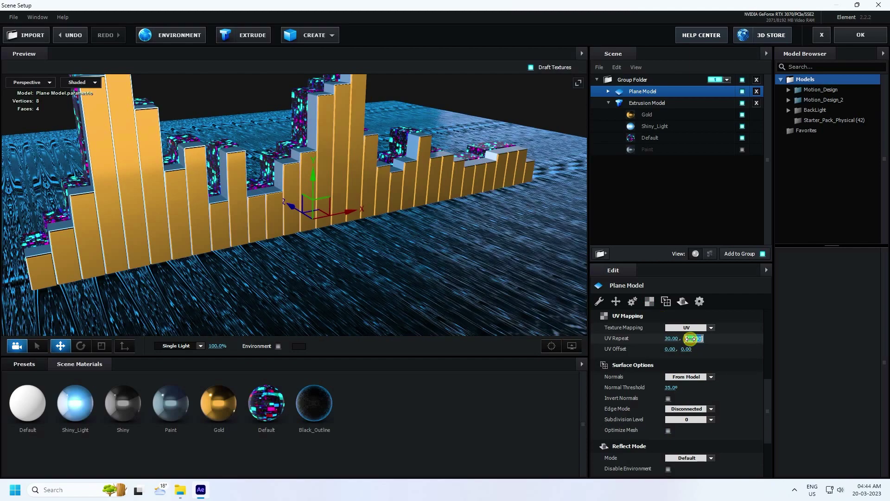
pyautogui.moveTo(357, 283); pyautogui.dragTo(397, 248)
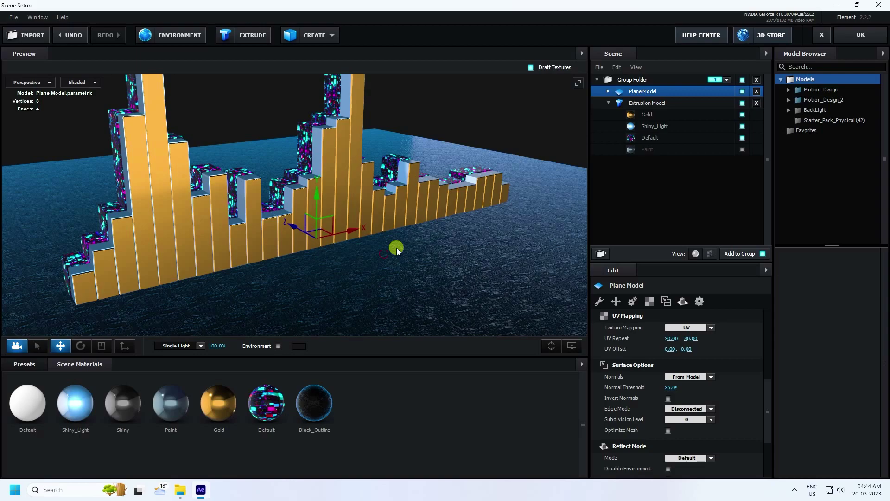
# Duplicate the Plane Model and set its X orientation to 270°
pyautogui.hotkey('ctrl', 'd')
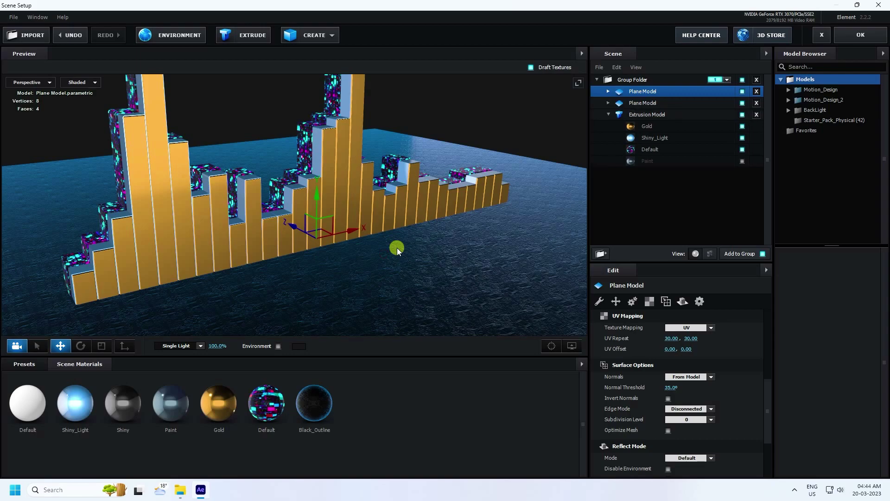
pyautogui.moveTo(397, 247); pyautogui.dragTo(385, 246)
pyautogui.click(81, 346)
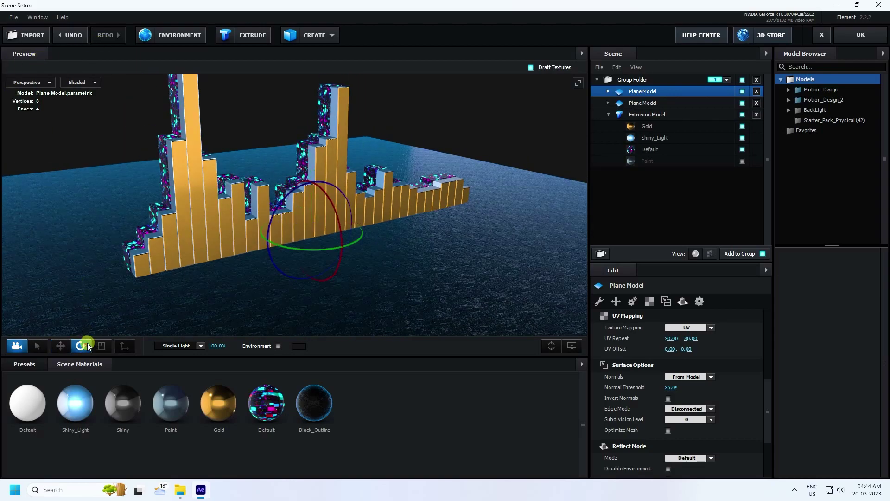
pyautogui.moveTo(332, 193); pyautogui.dragTo(360, 274)
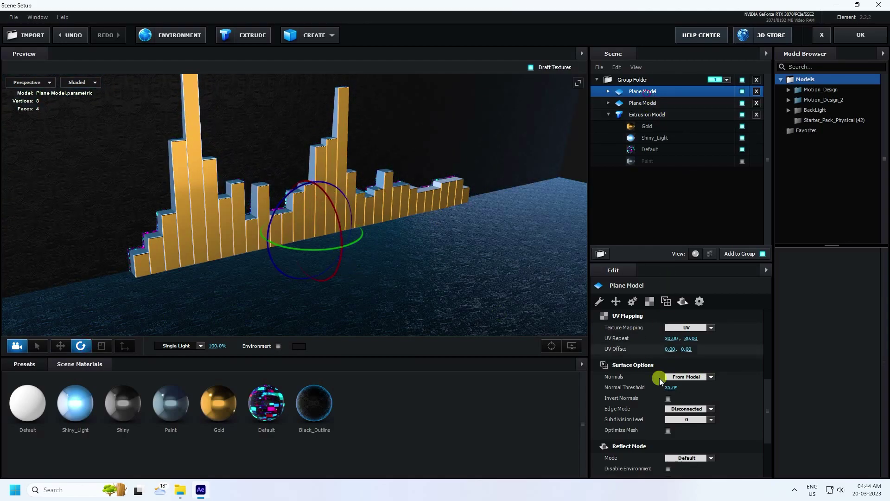
pyautogui.scroll(5, 659, 380)
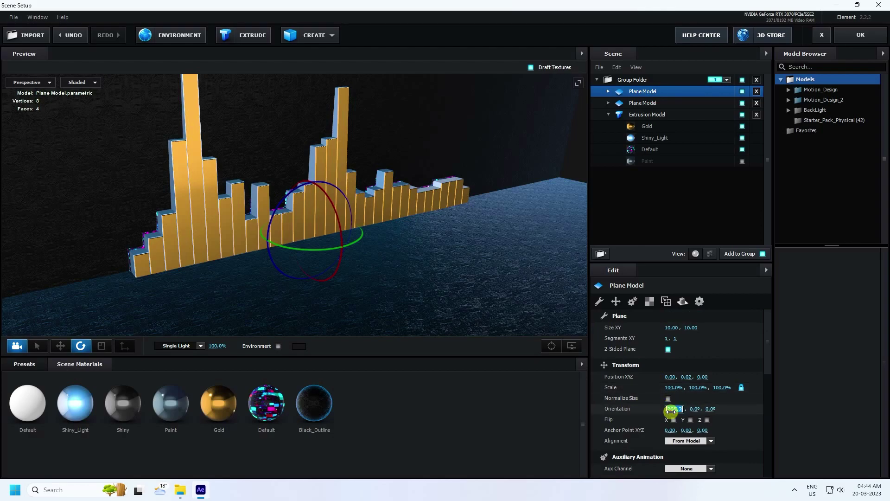
pyautogui.write('270')
pyautogui.press('Return')
# Move the duplicate plane back along Z to 0.19, behind the bars
pyautogui.moveTo(339, 182); pyautogui.dragTo(404, 207)
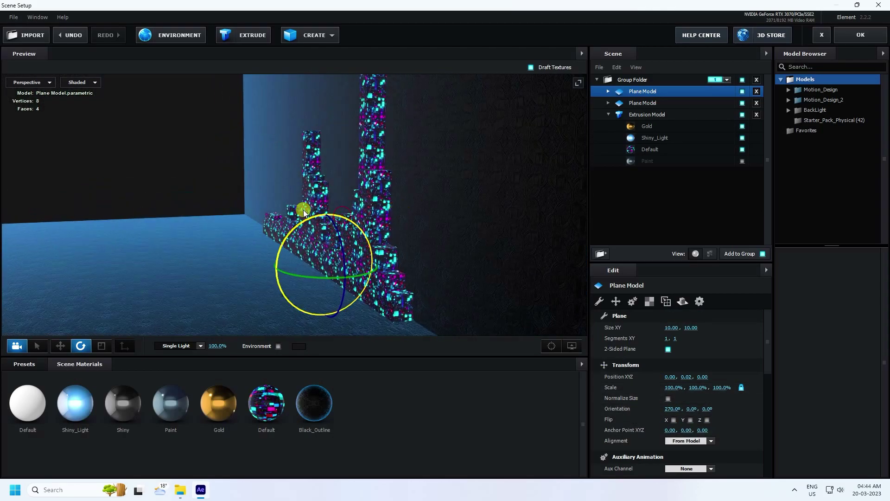
pyautogui.click(61, 344)
pyautogui.scroll(10, 491, 237)
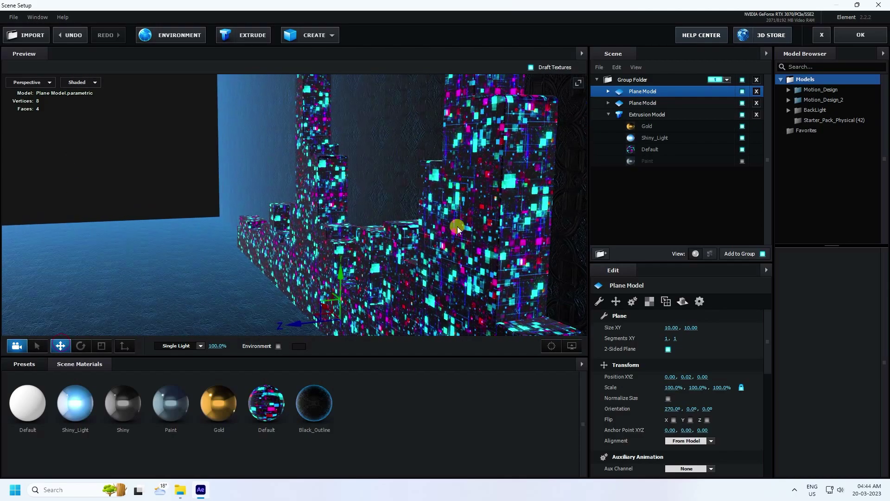
pyautogui.moveTo(279, 245); pyautogui.dragTo(308, 194)
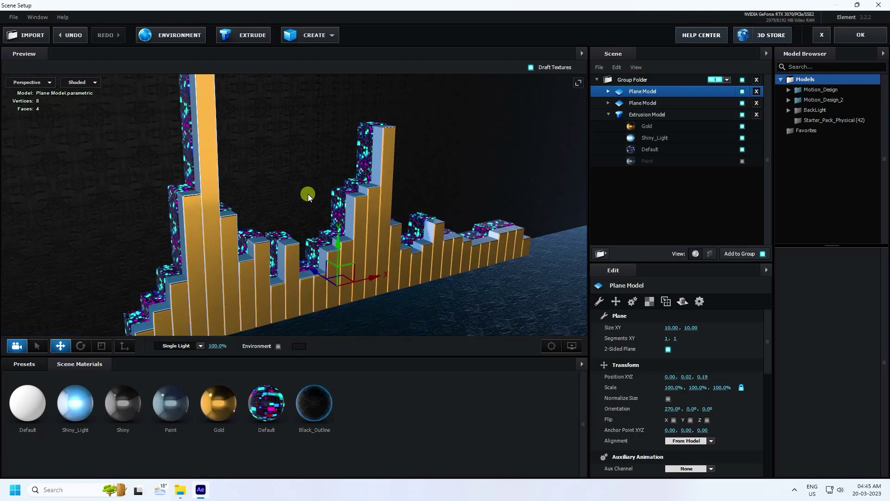
# Apply BackLight_2K_13 from Environment > BackLight_Environments > BackLight_2K as the scene environment
pyautogui.click(24, 363)
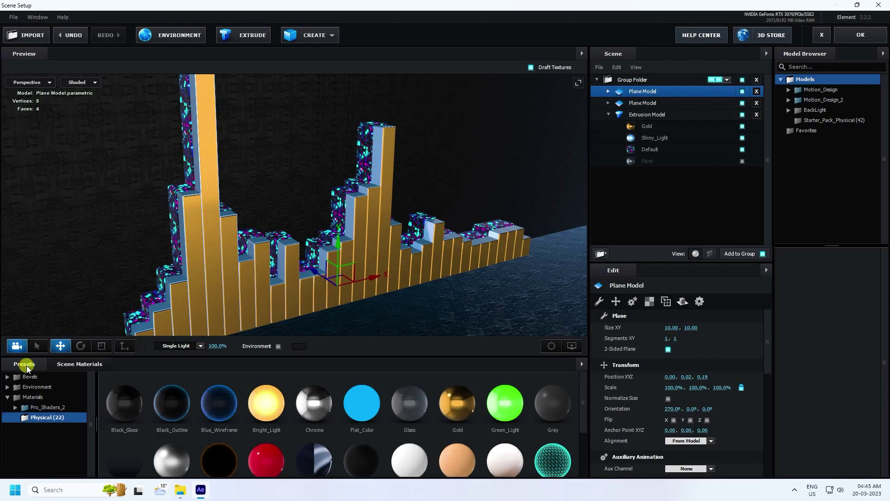
pyautogui.click(36, 387)
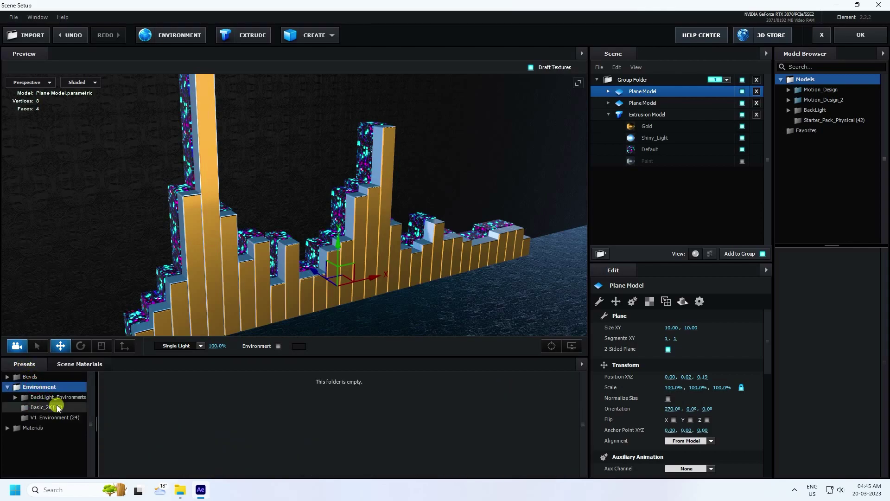
pyautogui.click(43, 397)
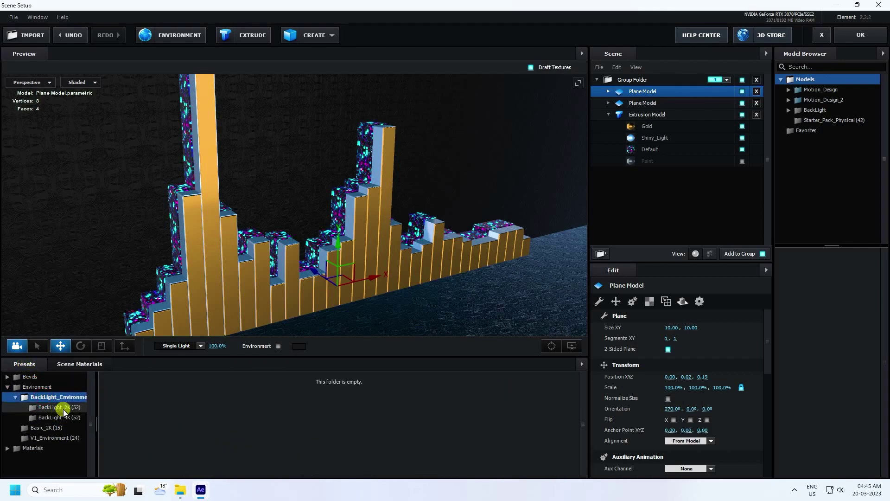
pyautogui.click(63, 408)
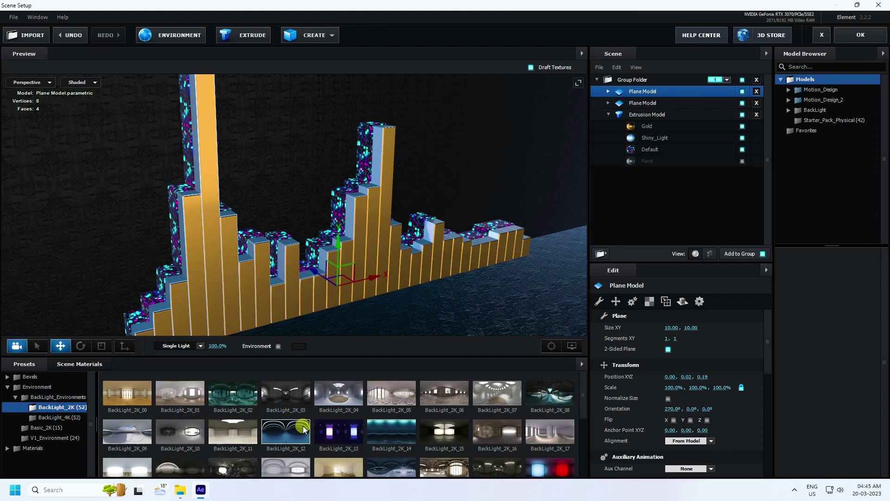
pyautogui.click(340, 432)
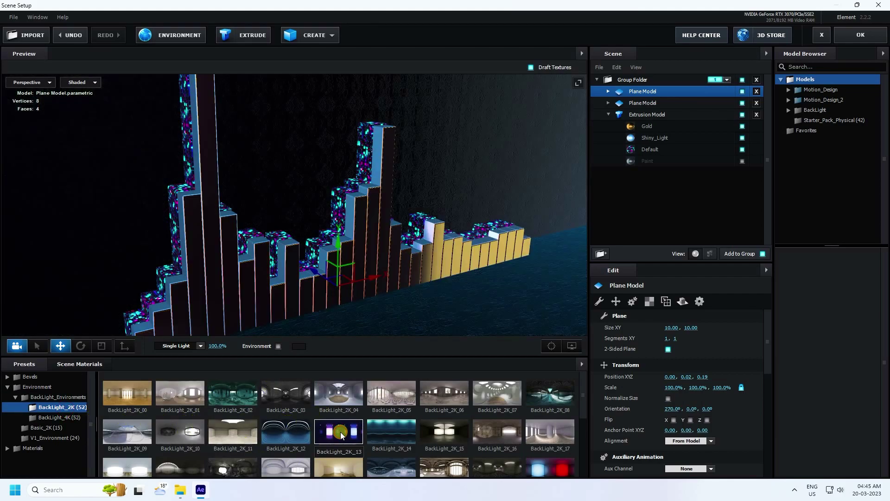
pyautogui.moveTo(313, 274)
pyautogui.mouseDown()
pyautogui.moveTo(297, 249)
pyautogui.moveTo(276, 252)
pyautogui.moveTo(279, 261)
pyautogui.moveTo(293, 249)
pyautogui.mouseUp()
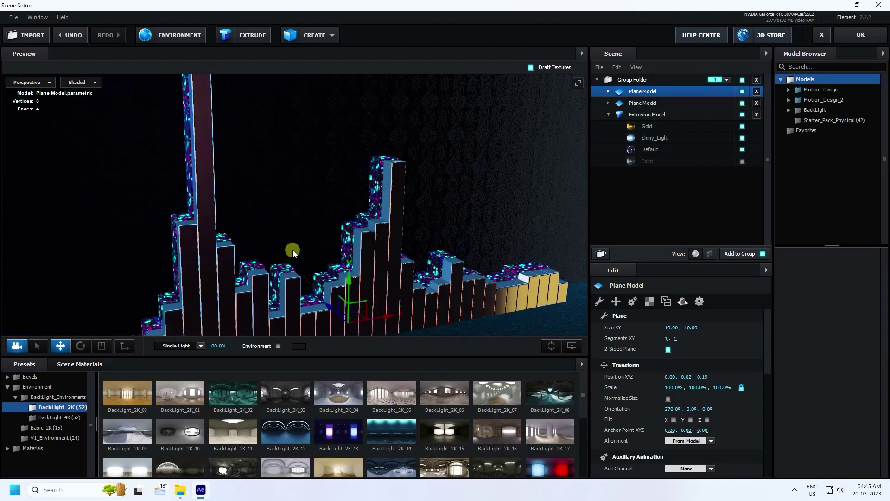
# Set the environment map's Brightness to 50% and Saturation to -100%
pyautogui.click(168, 36)
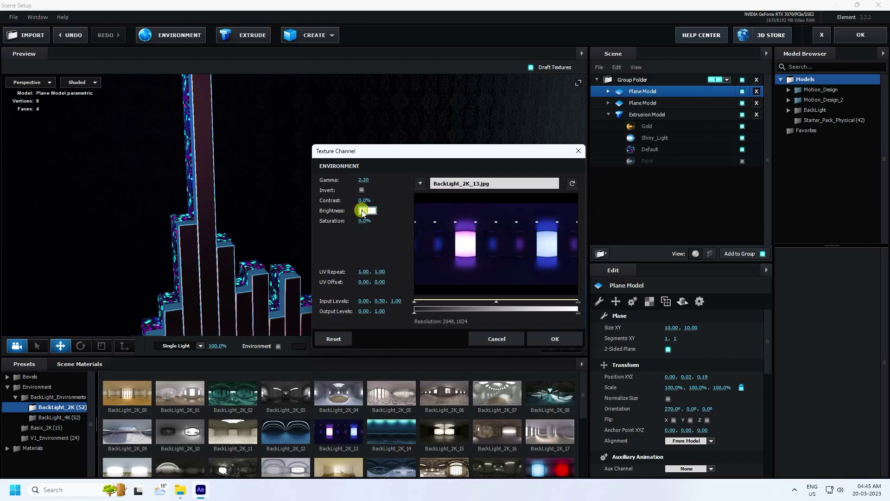
pyautogui.click(353, 226)
pyautogui.moveTo(360, 220); pyautogui.dragTo(266, 232)
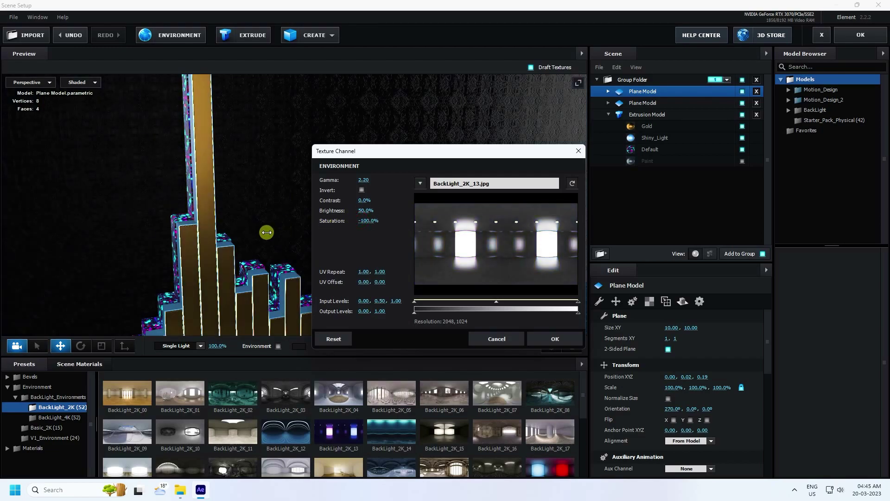
pyautogui.click(552, 338)
# Switch the scene lighting preset from Single Light to Aqua
pyautogui.scroll(3, 288, 179)
pyautogui.moveTo(288, 180); pyautogui.dragTo(332, 243)
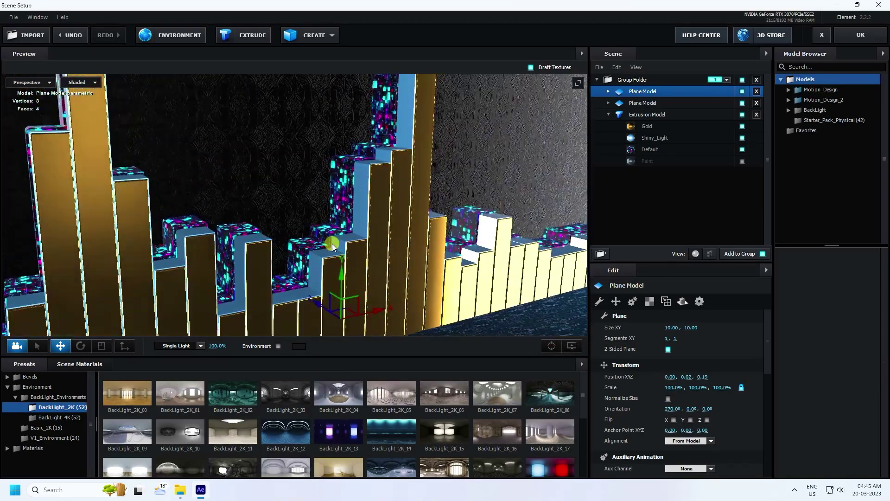
pyautogui.click(202, 347)
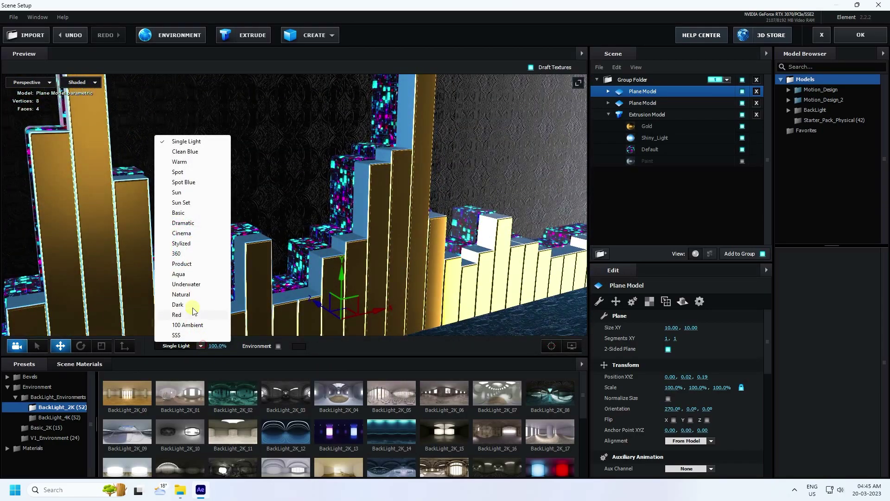
pyautogui.click(186, 274)
pyautogui.moveTo(185, 274); pyautogui.dragTo(308, 244)
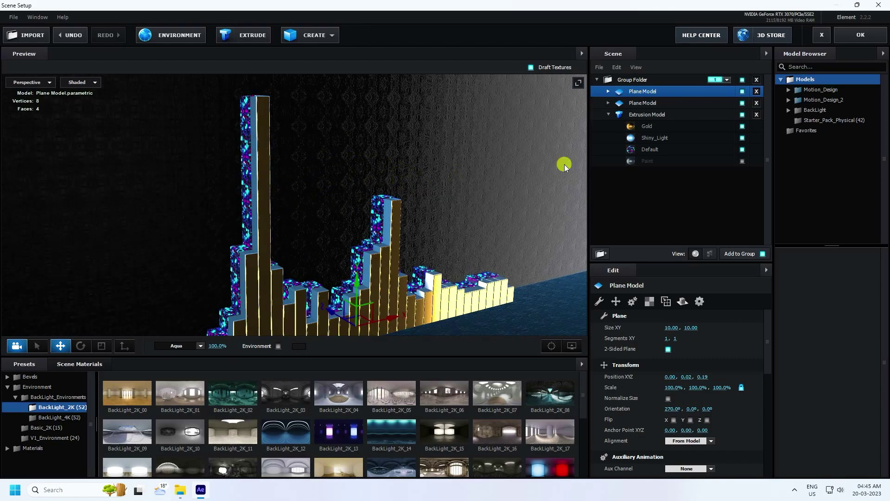
# Add the 8x6_Round_2K light array from BackLight > Light_Arrays_2K, raise it and stand it upright
pyautogui.click(813, 110)
pyautogui.click(820, 119)
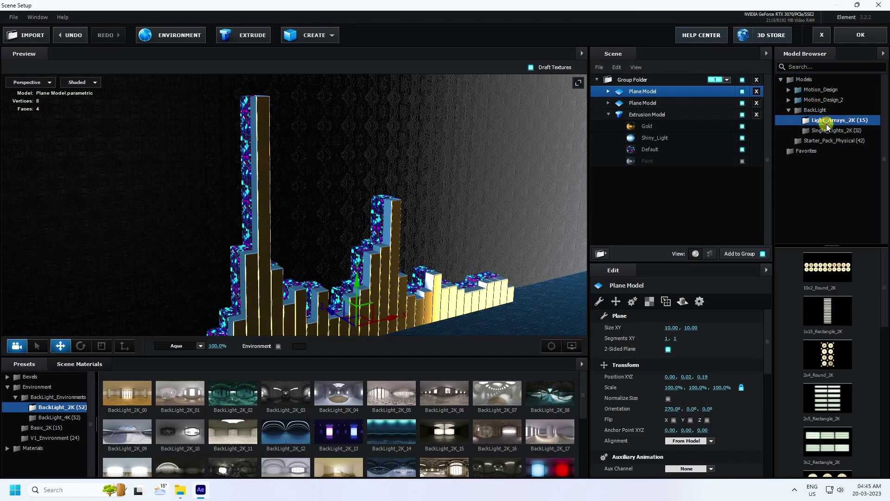
pyautogui.scroll(-5, 834, 324)
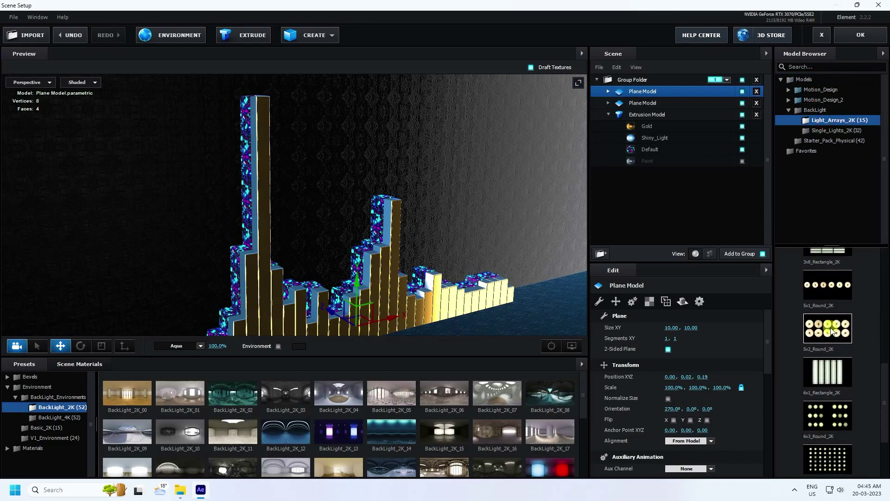
pyautogui.click(842, 429)
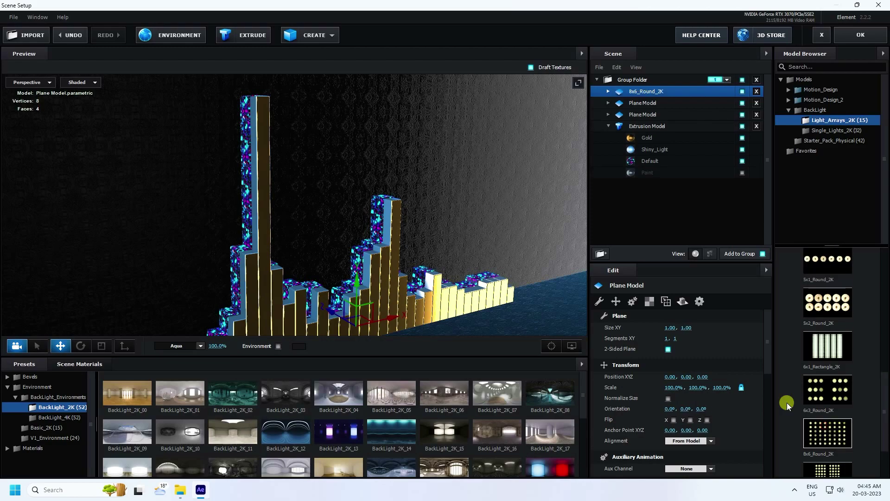
pyautogui.moveTo(363, 297); pyautogui.dragTo(370, 167)
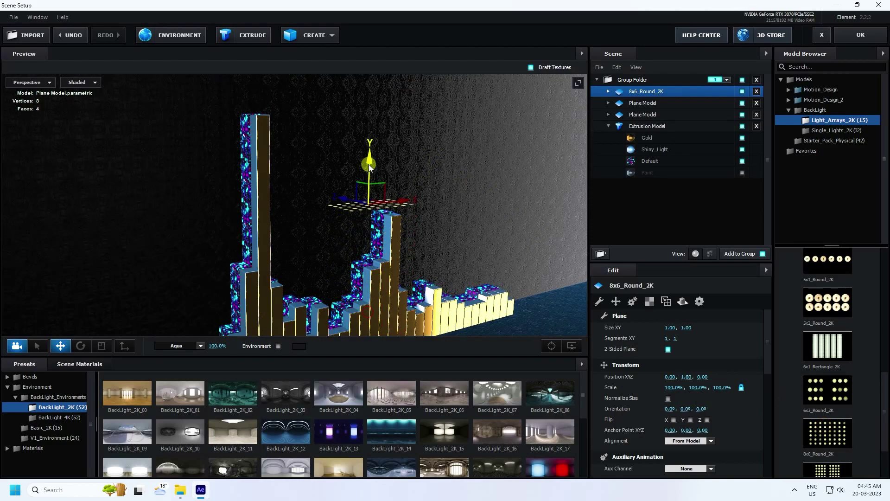
pyautogui.click(642, 393)
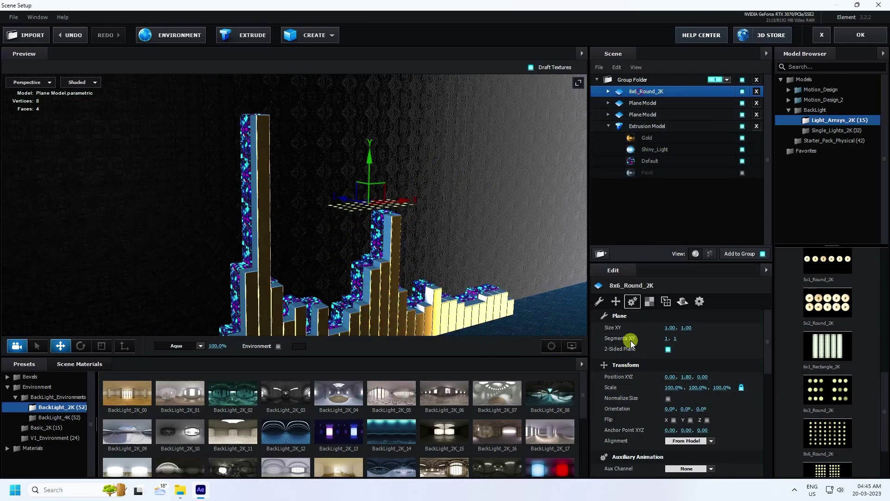
pyautogui.moveTo(669, 409)
pyautogui.mouseDown()
pyautogui.moveTo(741, 405)
pyautogui.moveTo(570, 409)
pyautogui.moveTo(672, 410)
pyautogui.mouseUp()
pyautogui.moveTo(361, 242)
pyautogui.mouseDown()
pyautogui.moveTo(349, 249)
pyautogui.moveTo(302, 238)
pyautogui.moveTo(313, 264)
pyautogui.moveTo(346, 268)
pyautogui.moveTo(355, 250)
pyautogui.mouseUp()
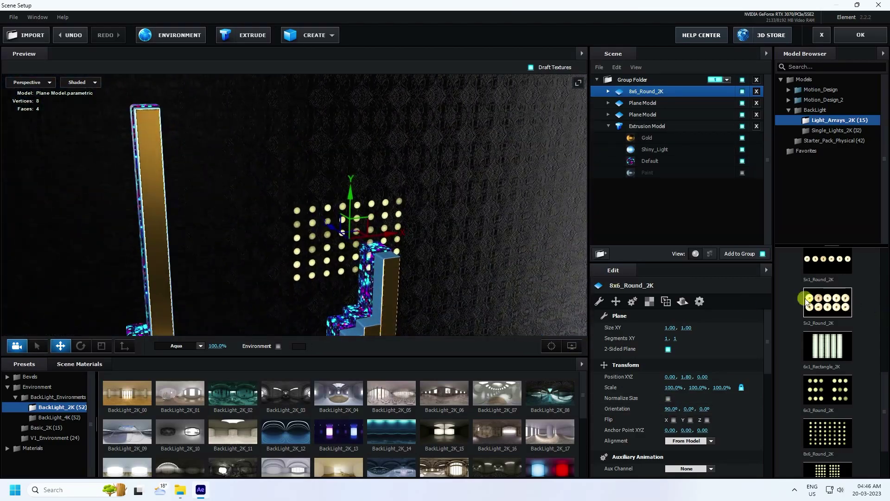
pyautogui.scroll(3, 835, 375)
pyautogui.scroll(3, 831, 369)
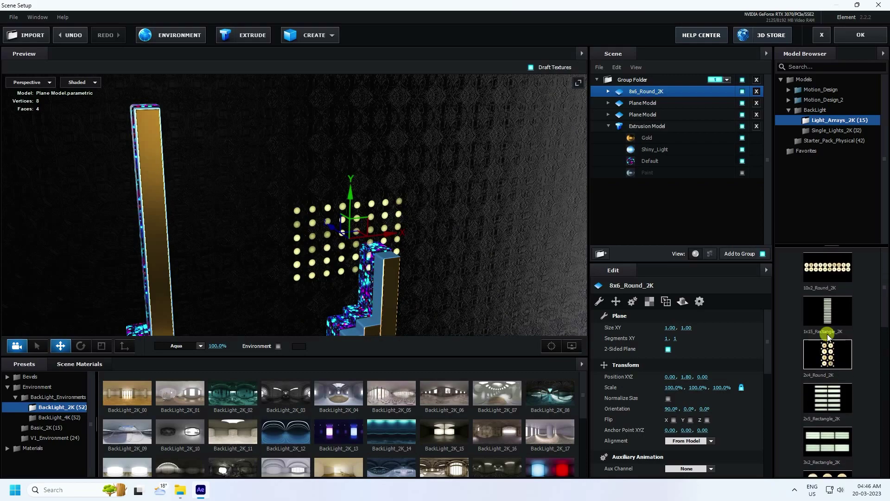
# Add the 1x15_Rectangle_2K array at 90° X, placed at grid height to its left
pyautogui.click(828, 306)
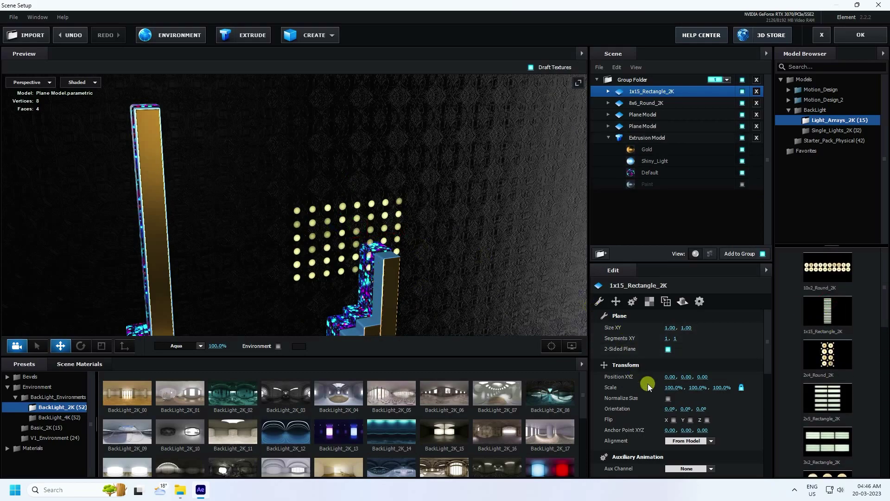
pyautogui.press('Return')
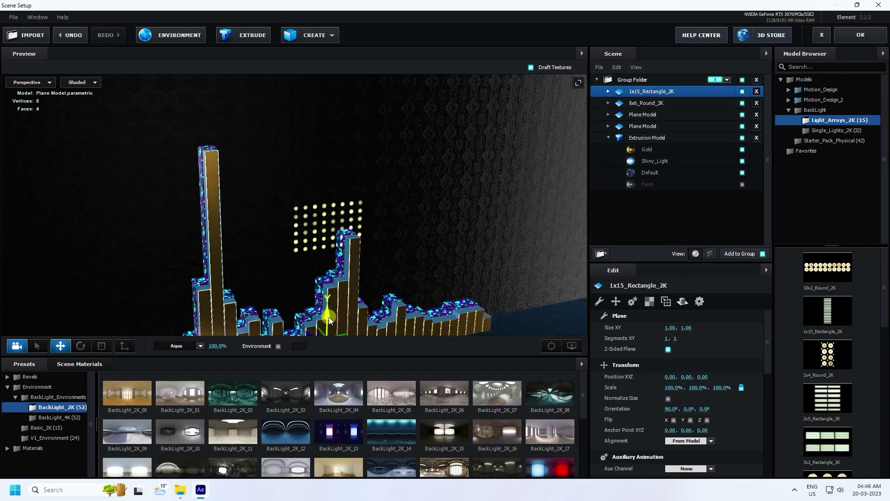
pyautogui.moveTo(330, 316); pyautogui.dragTo(304, 182)
pyautogui.scroll(3, 323, 214)
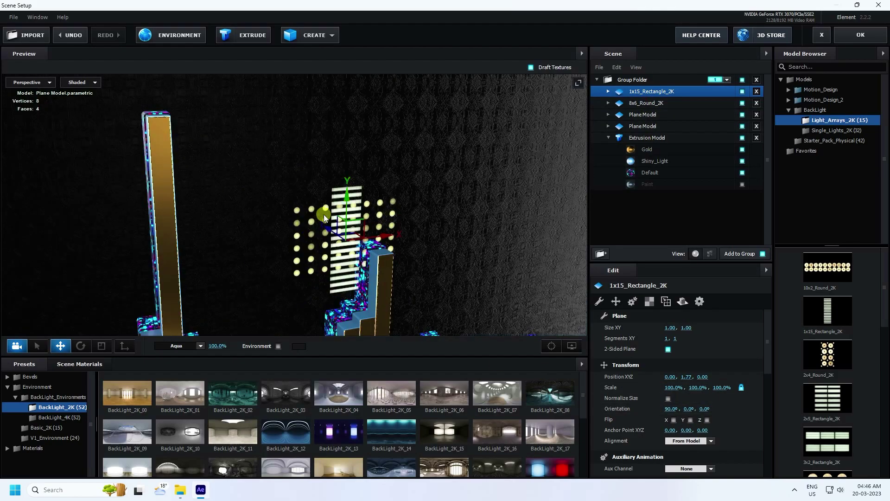
pyautogui.moveTo(324, 214); pyautogui.dragTo(258, 242)
pyautogui.scroll(3, 413, 218)
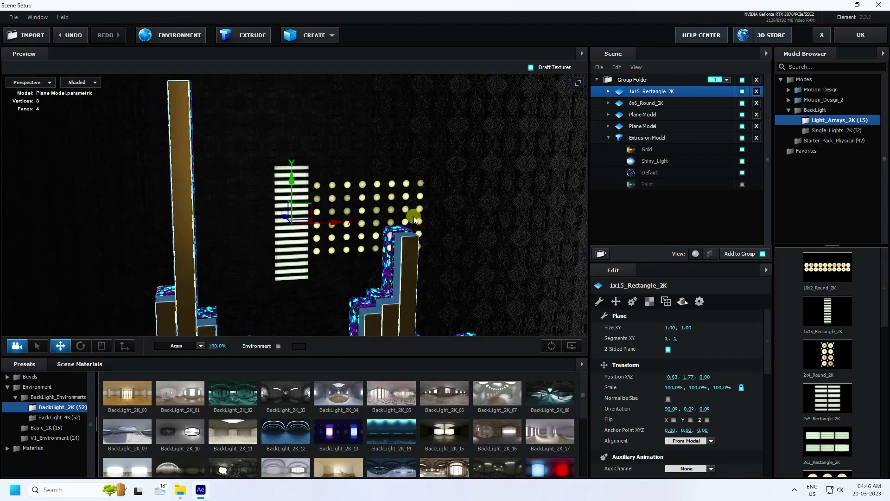
pyautogui.moveTo(334, 224); pyautogui.dragTo(322, 209)
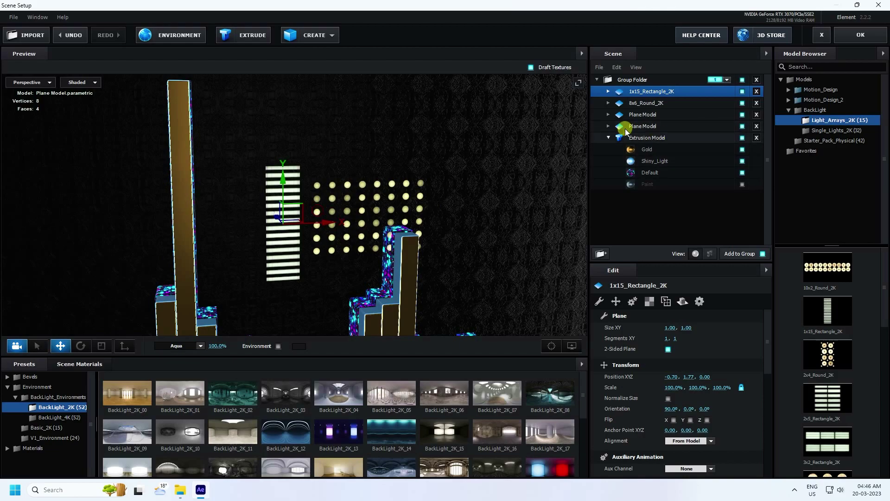
# Scale the 8x6_Round_2K bulb grid to 150% and shift it slightly right
pyautogui.click(642, 103)
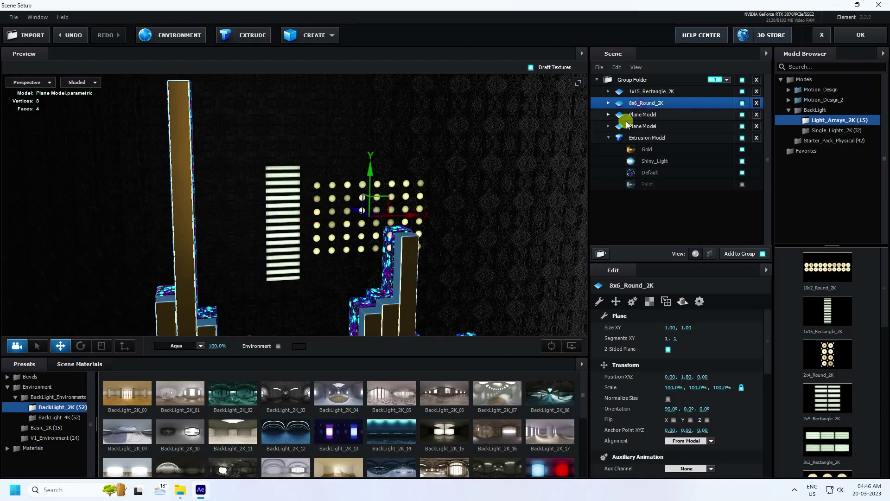
pyautogui.moveTo(664, 388); pyautogui.dragTo(727, 382)
pyautogui.moveTo(370, 172); pyautogui.dragTo(369, 178)
pyautogui.click(672, 387)
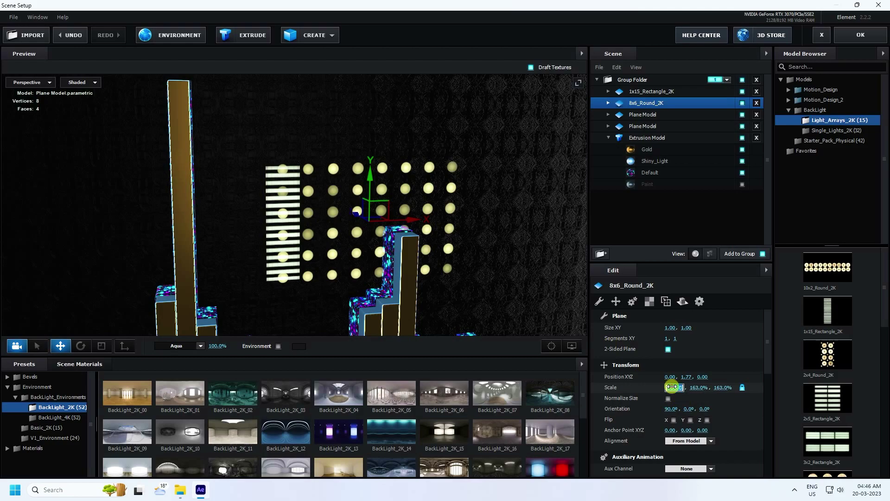
pyautogui.write('150')
pyautogui.press('Return')
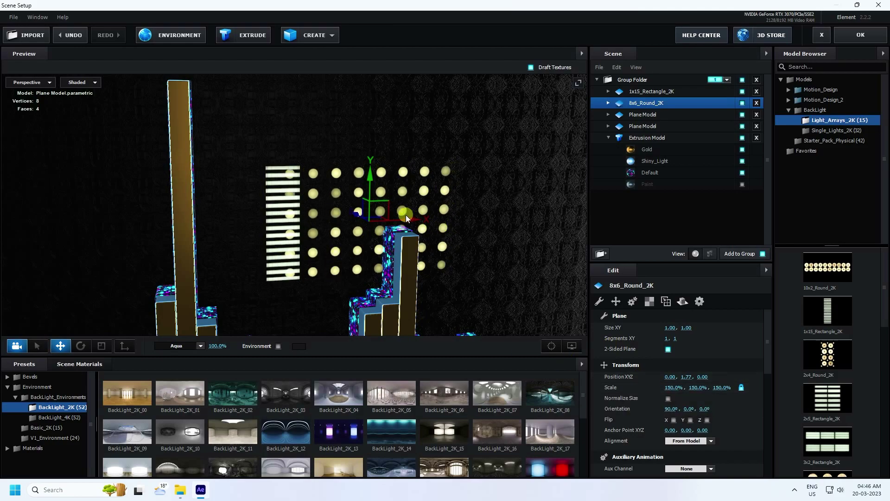
pyautogui.moveTo(408, 216); pyautogui.dragTo(429, 219)
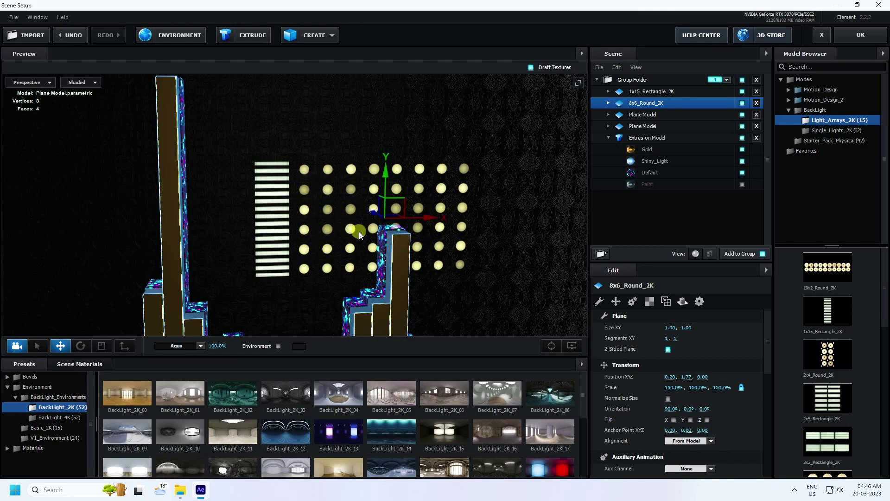
pyautogui.click(65, 362)
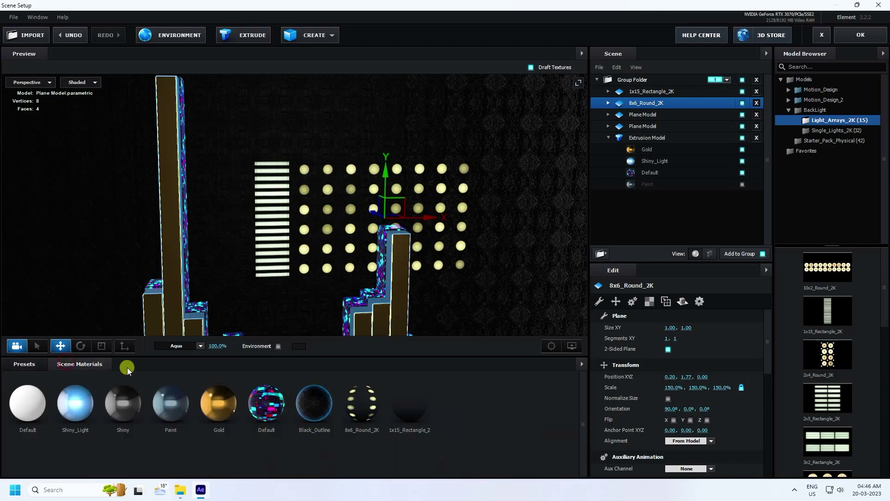
# Give the 8x6_Round_2K material the 8x6_Round_2K_06 diffuse texture at 20% brightness
pyautogui.click(608, 103)
pyautogui.click(653, 115)
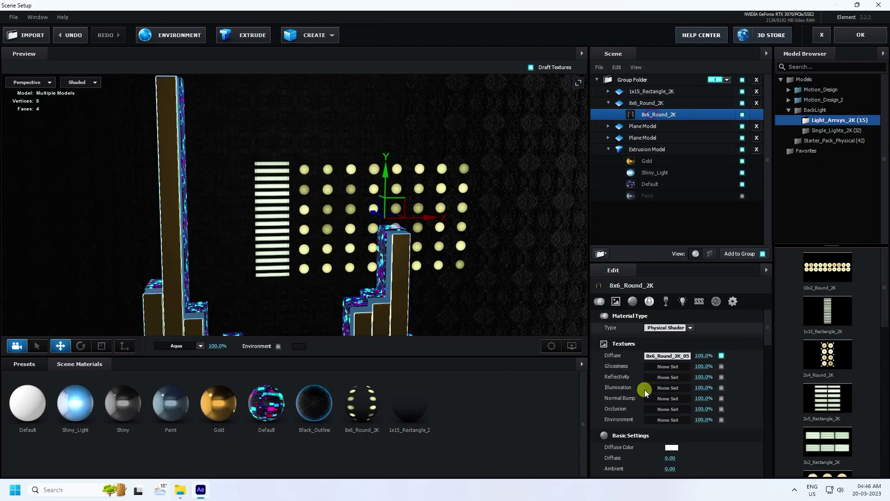
pyautogui.click(649, 355)
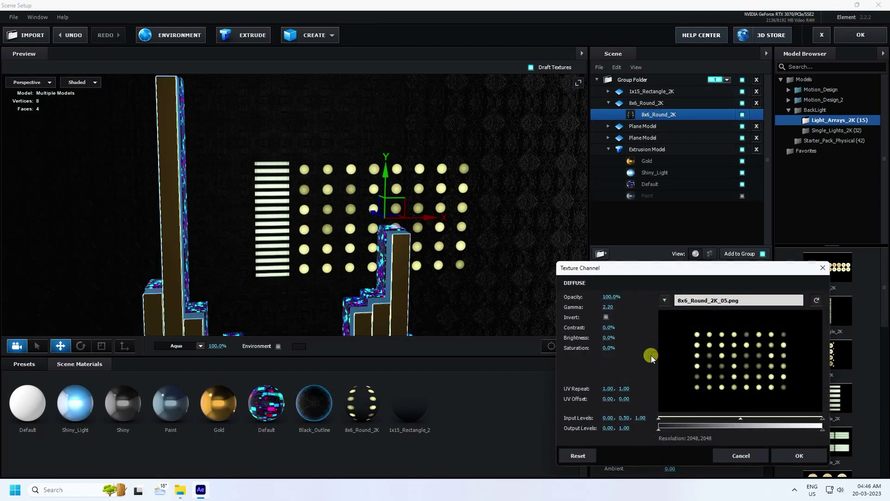
pyautogui.click(697, 301)
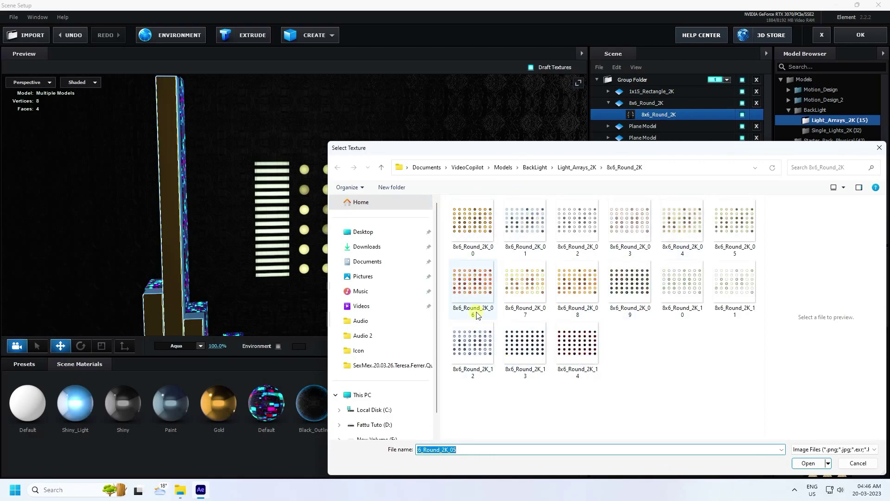
pyautogui.click(472, 285)
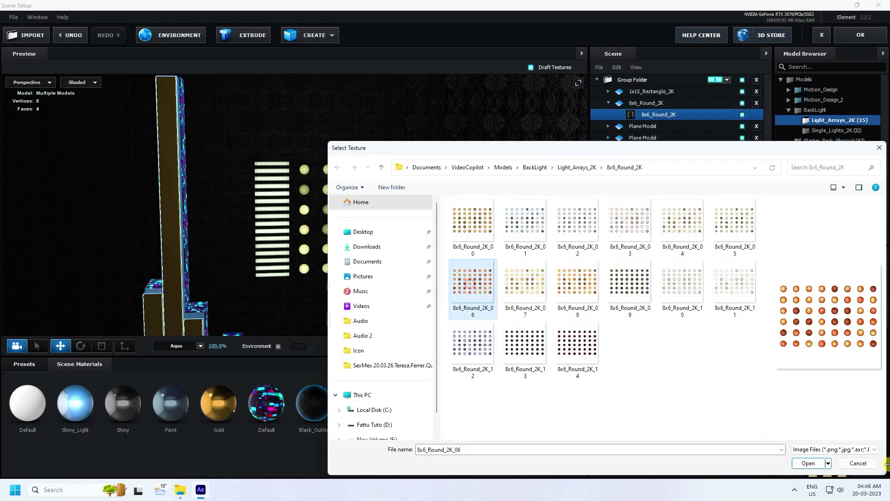
pyautogui.click(807, 463)
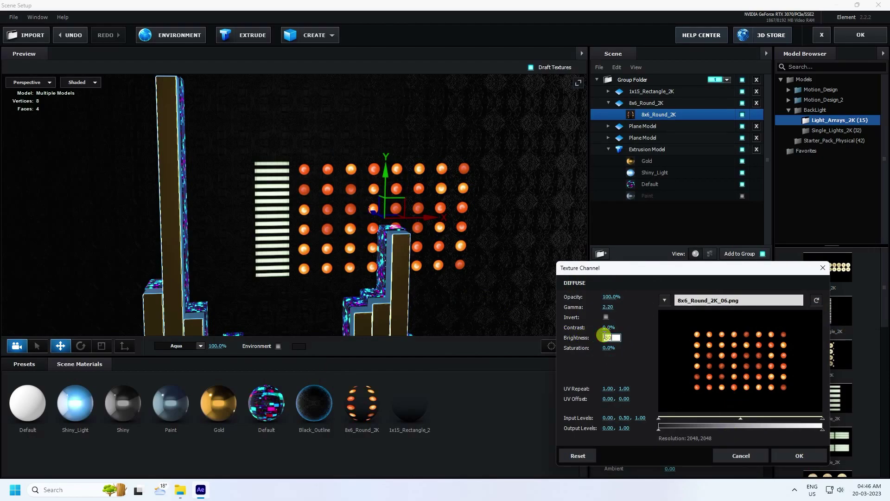
pyautogui.press('Return')
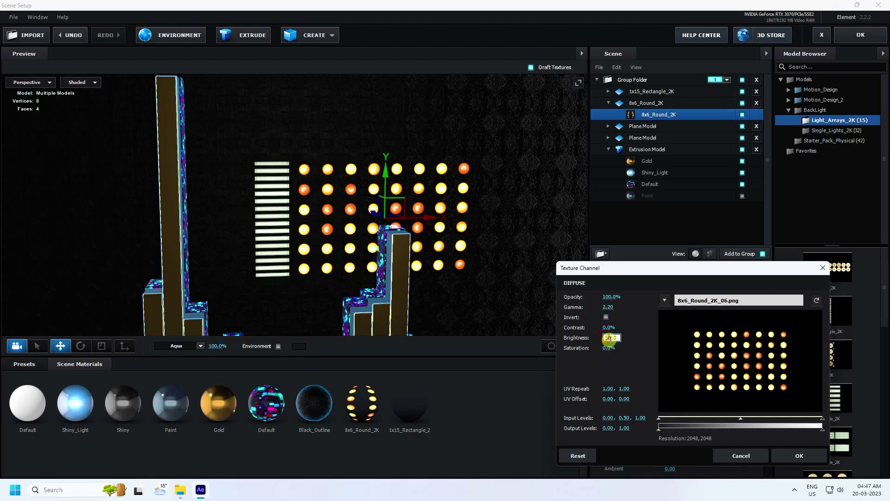
pyautogui.press('Return')
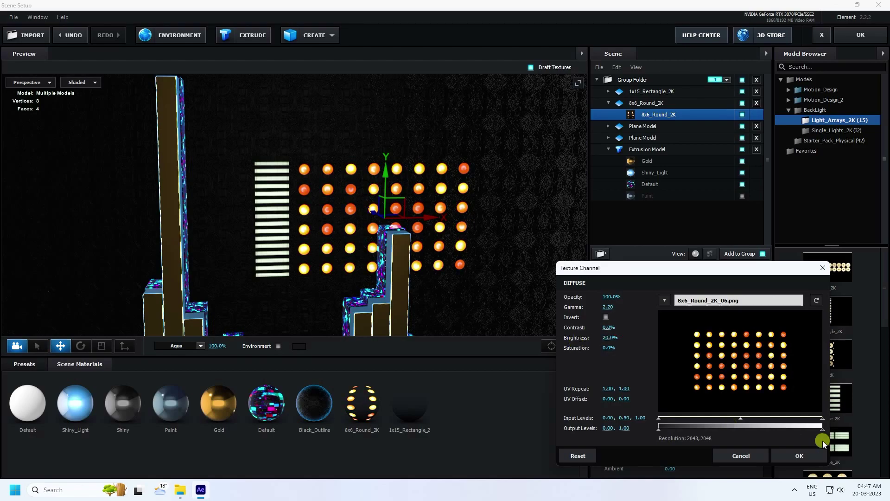
pyautogui.click(804, 452)
pyautogui.scroll(5, 315, 252)
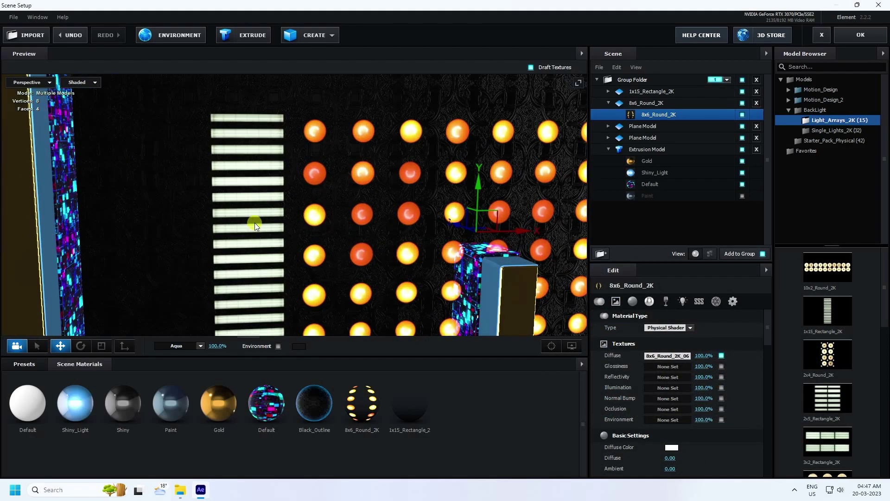
# Give the 1x15_Rectangle_2K material the red 1x15_Rectangle_2K_12 diffuse texture
pyautogui.click(608, 92)
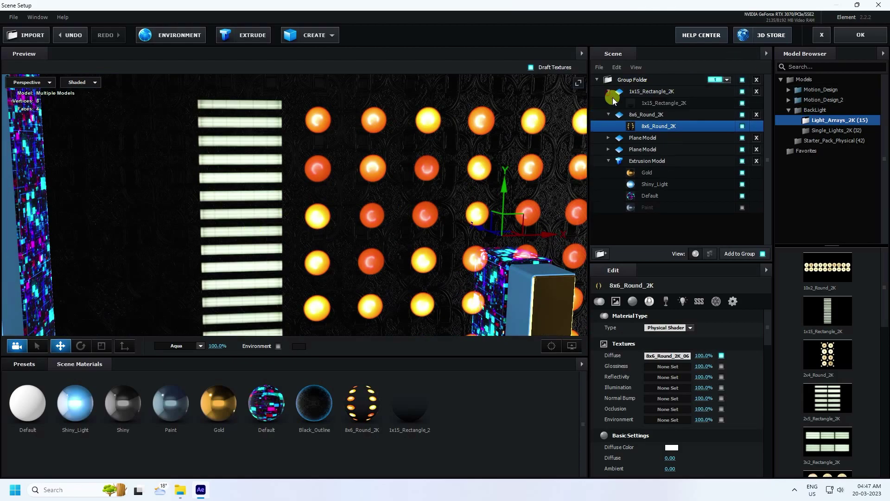
pyautogui.click(655, 103)
pyautogui.click(666, 355)
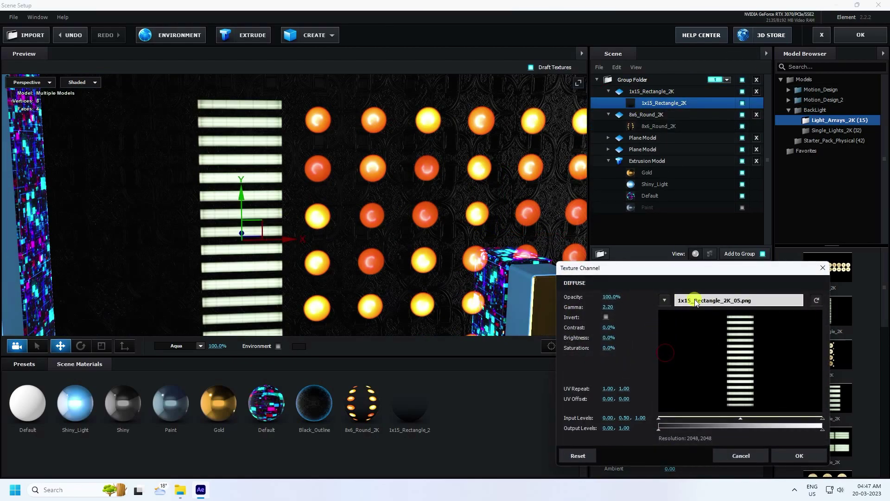
pyautogui.click(695, 300)
pyautogui.click(478, 242)
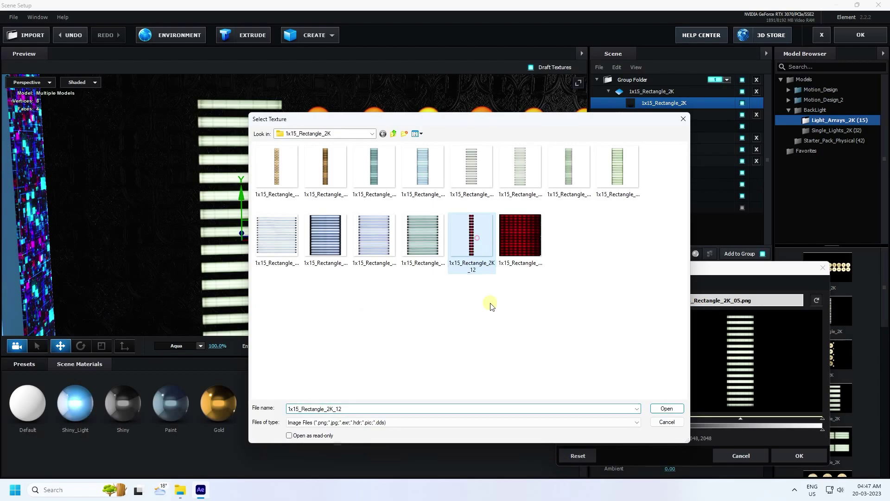
pyautogui.click(666, 408)
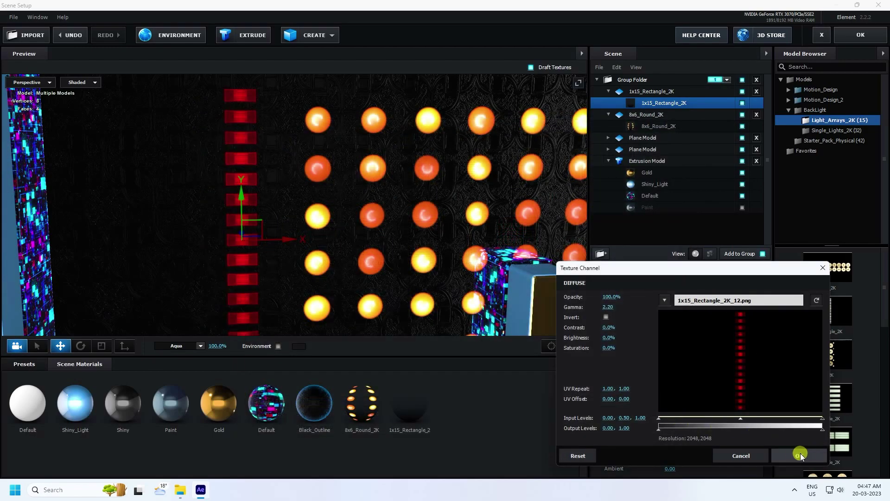
pyautogui.click(800, 454)
pyautogui.scroll(-3, 399, 244)
pyautogui.scroll(2, 349, 251)
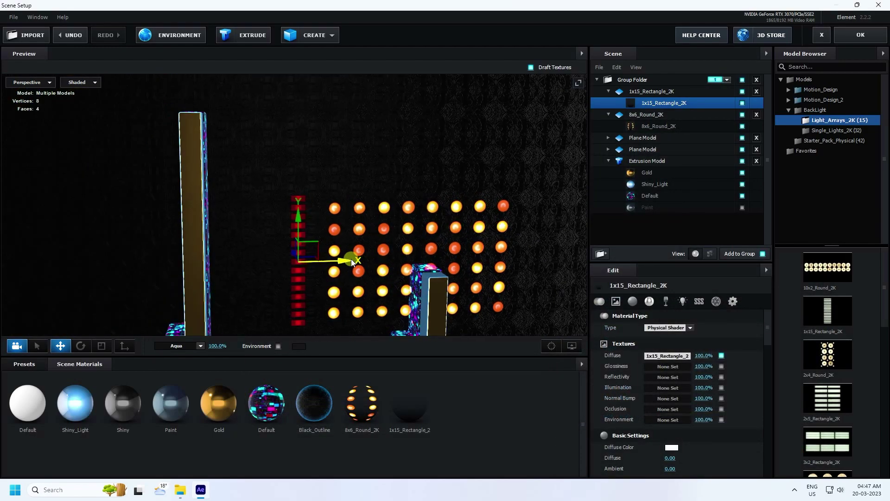
pyautogui.moveTo(351, 259); pyautogui.dragTo(434, 183)
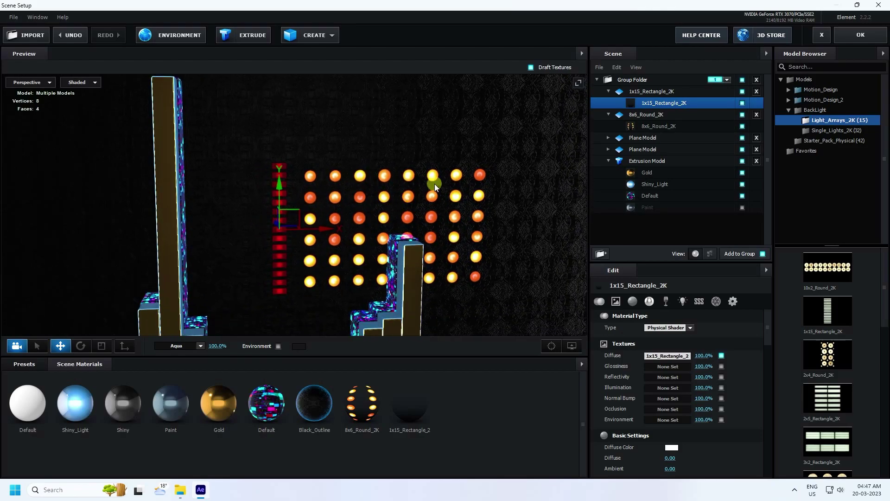
# Duplicate the red strip and move the copy to the bulb grid's right side
pyautogui.click(608, 92)
pyautogui.click(607, 103)
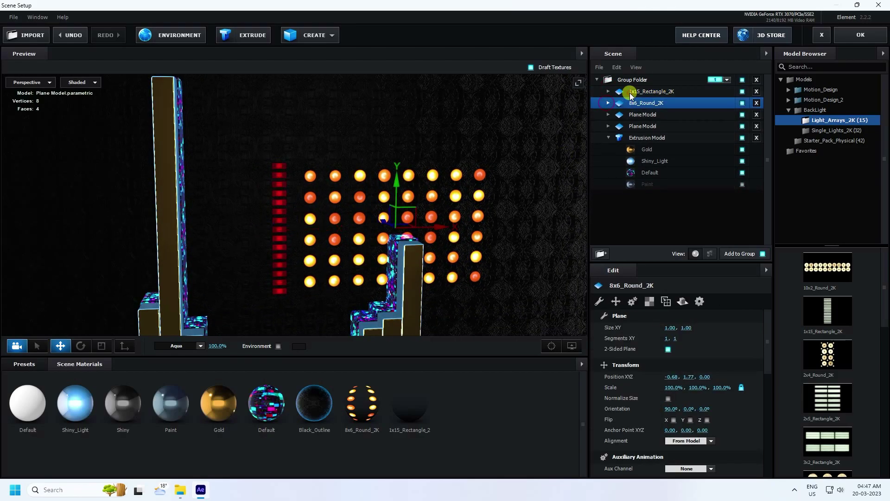
pyautogui.click(639, 92)
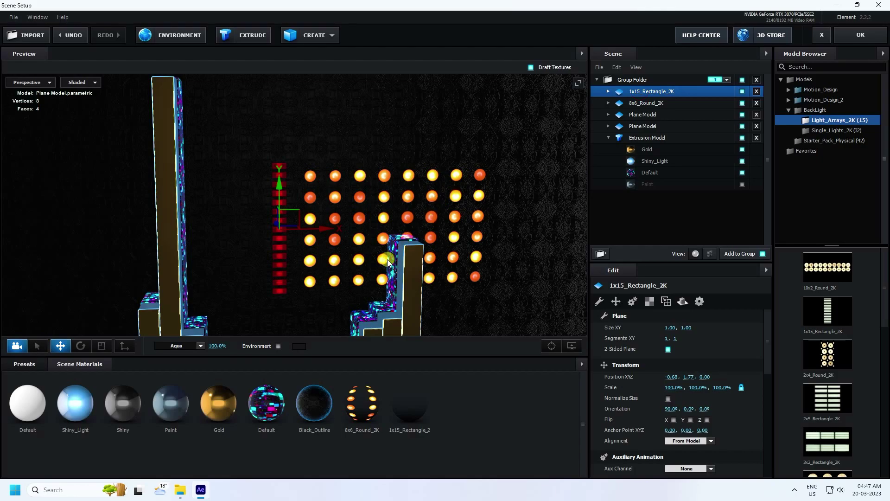
pyautogui.hotkey('ctrl', 'd')
pyautogui.moveTo(317, 228); pyautogui.dragTo(536, 226)
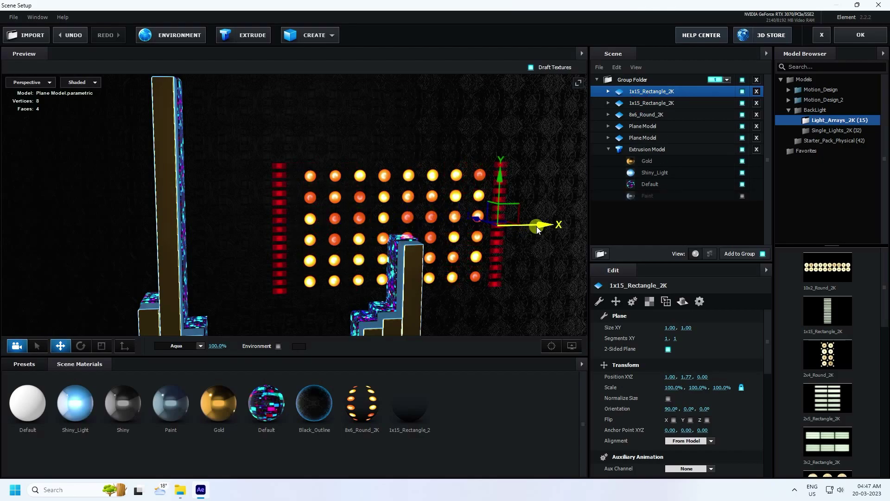
pyautogui.scroll(-5, 441, 214)
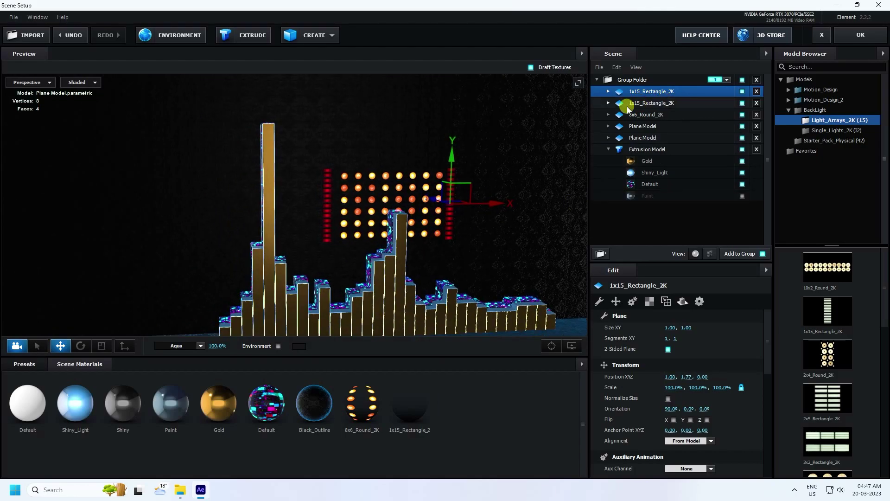
# Select the grid with both strips, slide them right, and duplicate the set
pyautogui.click(643, 116)
pyautogui.keyDown('ctrl'); pyautogui.click(639, 91); pyautogui.keyUp('ctrl')
pyautogui.moveTo(501, 168); pyautogui.dragTo(366, 158)
pyautogui.moveTo(444, 199); pyautogui.dragTo(454, 195)
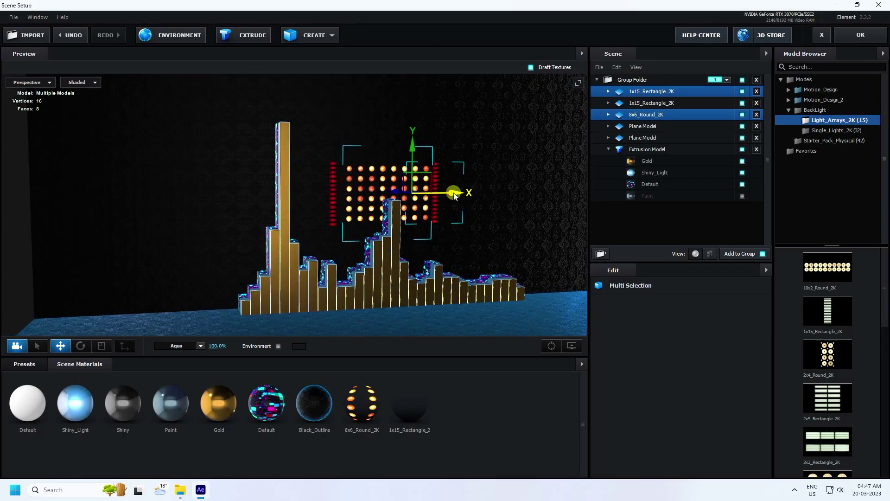
pyautogui.hotkey('ctrl', 'z')
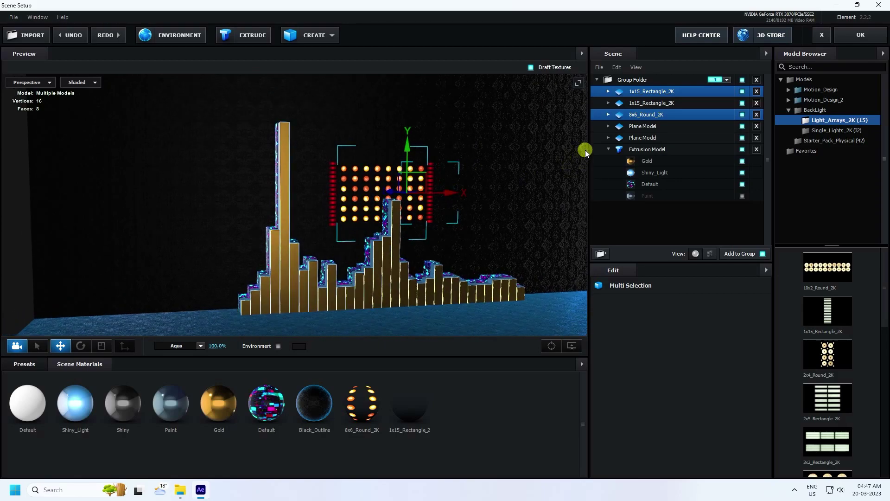
pyautogui.keyDown('ctrl'); pyautogui.click(643, 104); pyautogui.keyUp('ctrl')
pyautogui.scroll(2, 332, 169)
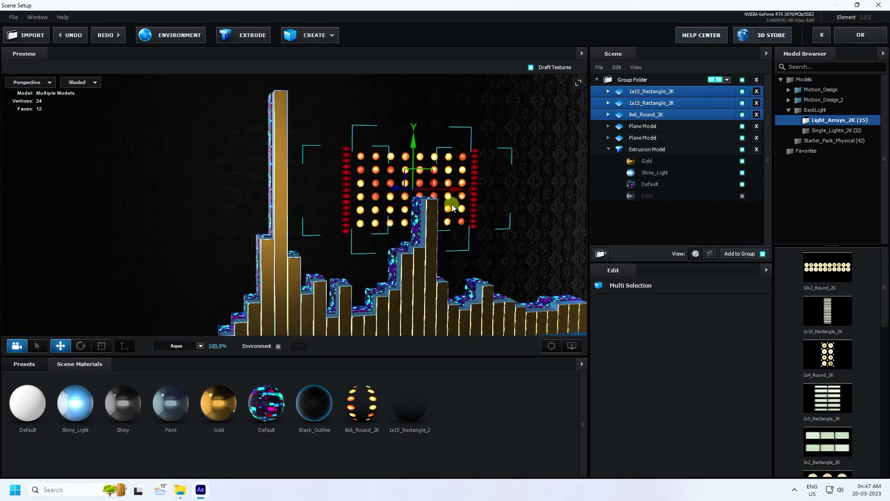
pyautogui.moveTo(452, 191); pyautogui.dragTo(349, 195)
pyautogui.hotkey('ctrl', 'd')
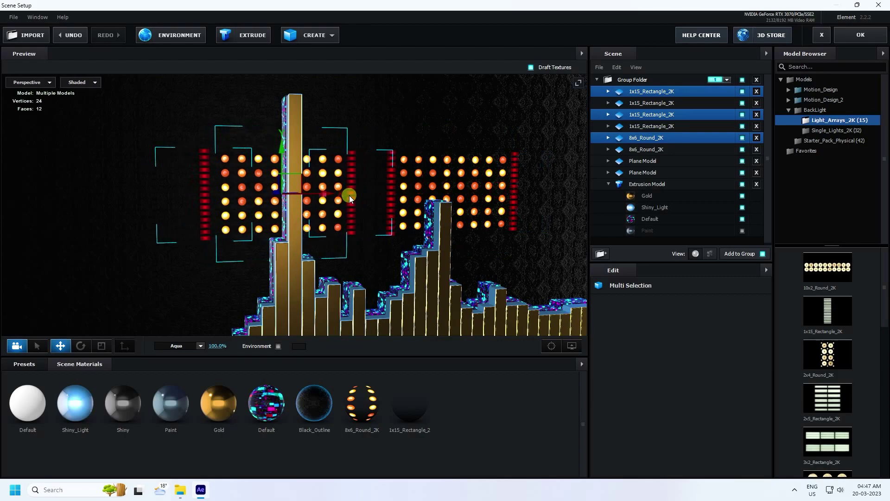
# Lower and shift all six light arrays right, then apply the scene to After Effects
pyautogui.click(637, 146)
pyautogui.keyDown('ctrl'); pyautogui.click(638, 135); pyautogui.keyUp('ctrl')
pyautogui.keyDown('ctrl'); pyautogui.click(636, 127); pyautogui.keyUp('ctrl')
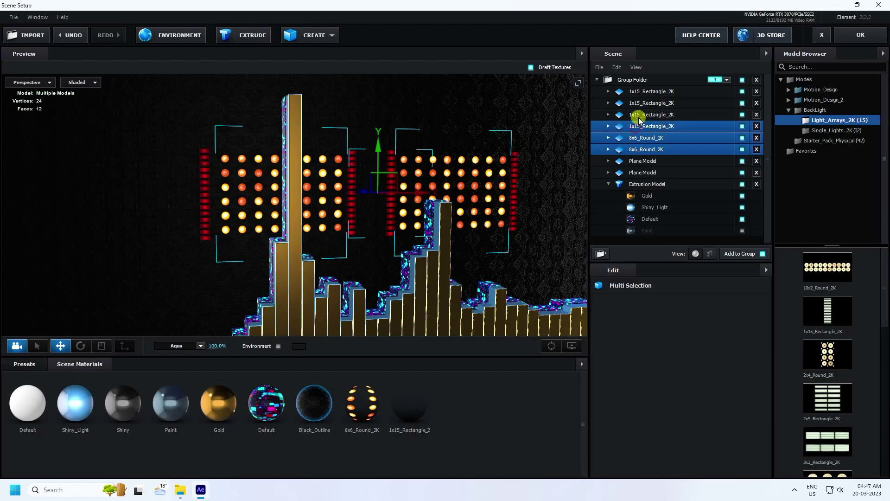
pyautogui.keyDown('ctrl'); pyautogui.click(638, 116); pyautogui.keyUp('ctrl')
pyautogui.keyDown('ctrl'); pyautogui.click(635, 103); pyautogui.keyUp('ctrl')
pyautogui.keyDown('ctrl'); pyautogui.click(633, 92); pyautogui.keyUp('ctrl')
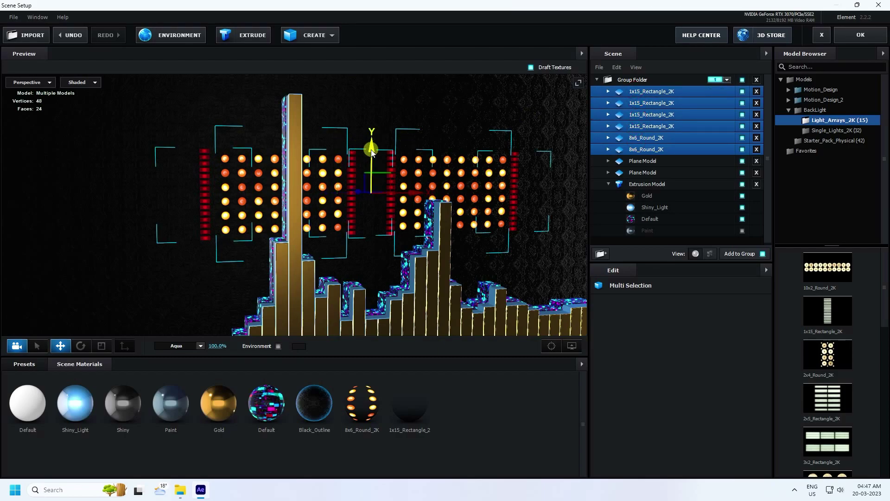
pyautogui.moveTo(372, 151); pyautogui.dragTo(375, 184)
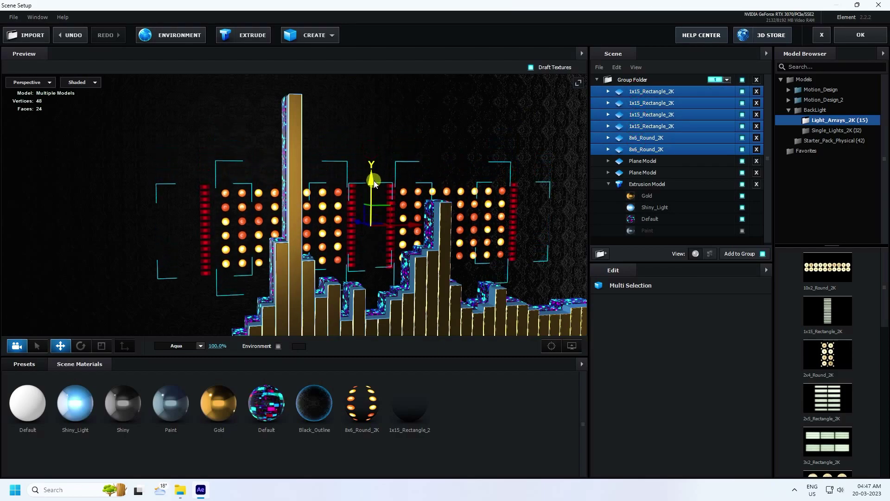
pyautogui.scroll(5, 301, 174)
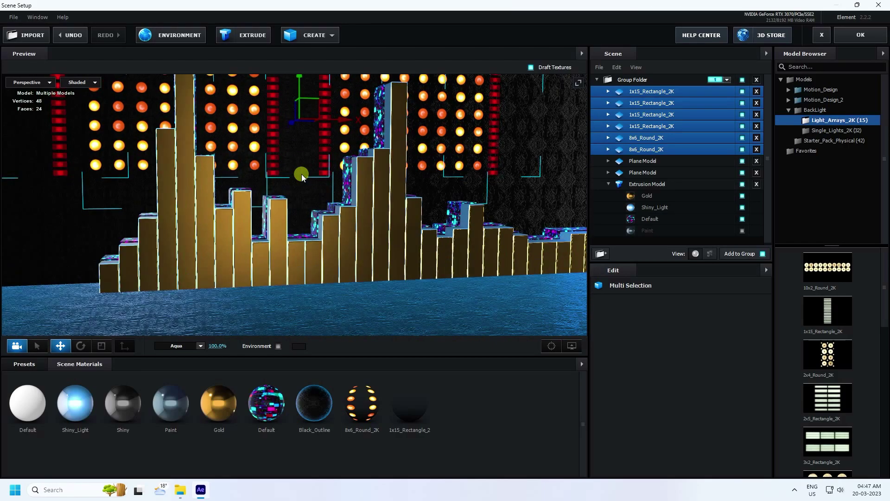
pyautogui.moveTo(342, 178); pyautogui.dragTo(413, 174)
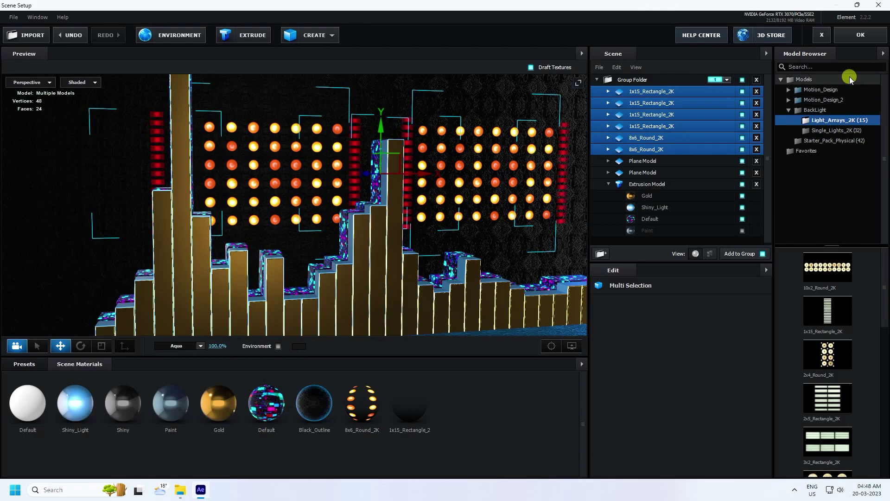
pyautogui.click(860, 35)
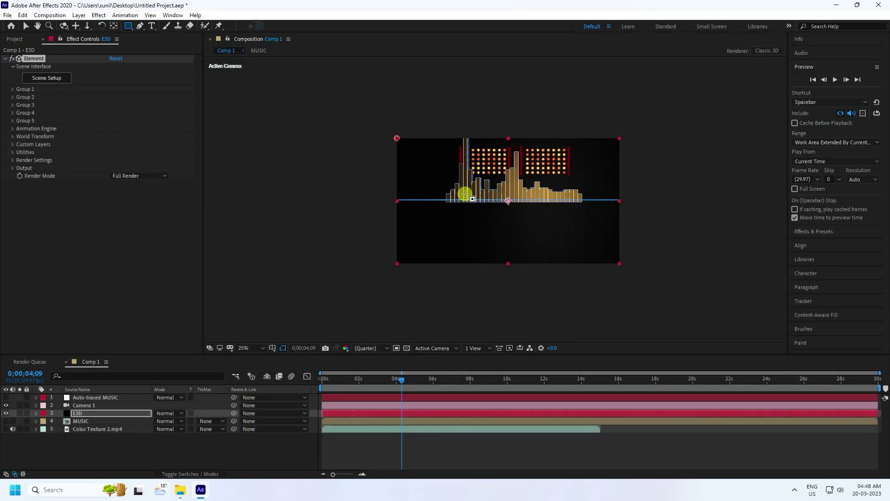
# Orbit and dolly Camera 1 to view the bars and bulb grids from the side
pyautogui.press('c')
pyautogui.moveTo(473, 196); pyautogui.dragTo(523, 218)
pyautogui.press('c')
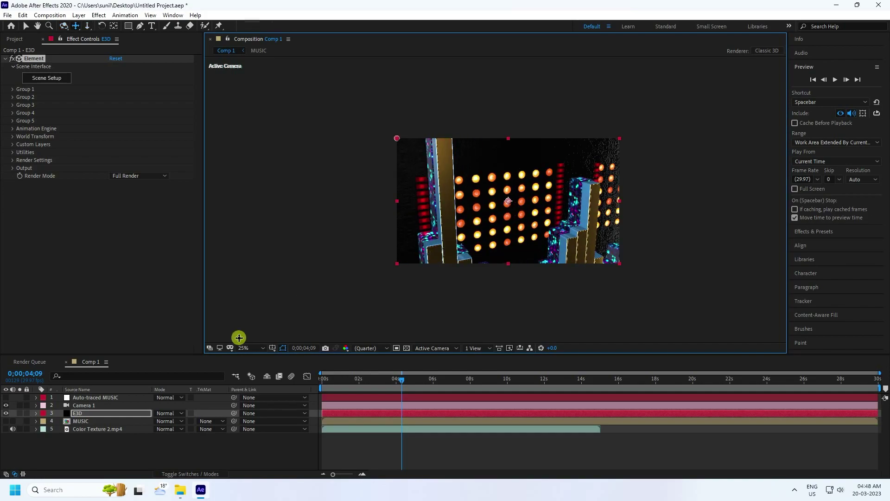
pyautogui.click(244, 348)
pyautogui.click(278, 193)
pyautogui.press('c')
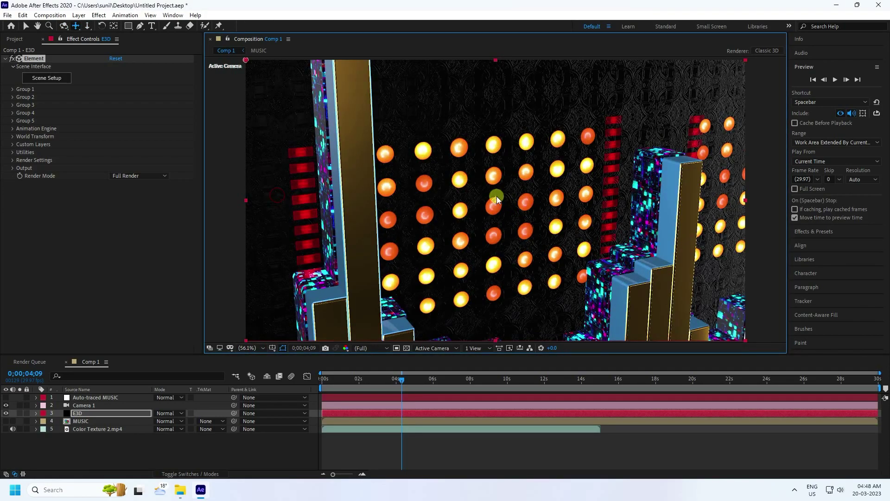
pyautogui.press('c')
pyautogui.moveTo(496, 196); pyautogui.dragTo(436, 200)
pyautogui.press('c')
pyautogui.press('c')
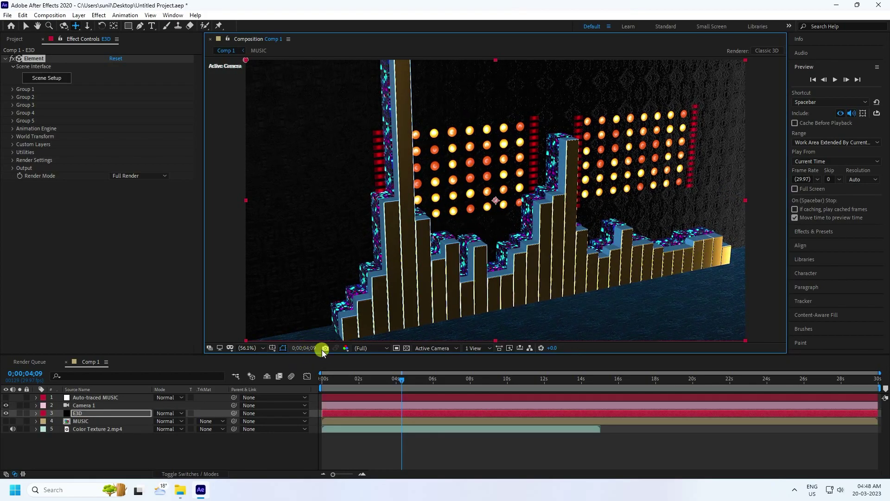
# Set the viewer resolution to Half and move the playhead back to 0
pyautogui.click(370, 348)
pyautogui.click(372, 357)
pyautogui.click(372, 347)
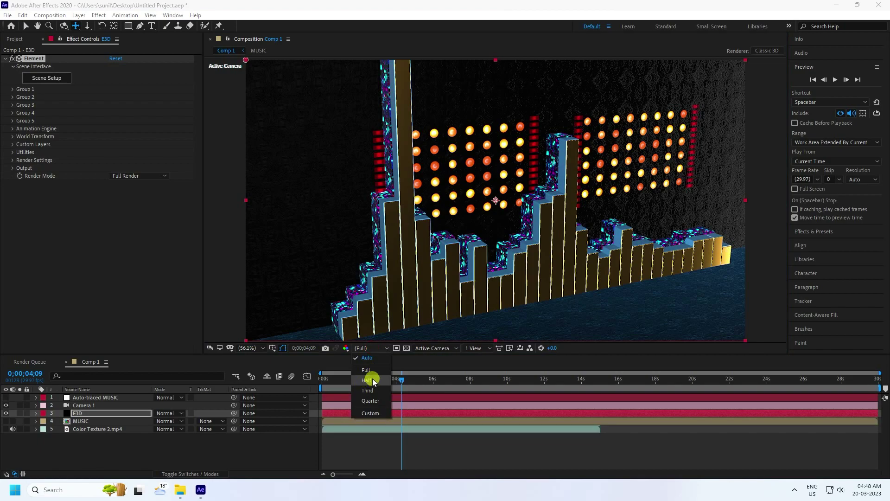
pyautogui.click(371, 379)
pyautogui.moveTo(402, 381); pyautogui.dragTo(252, 382)
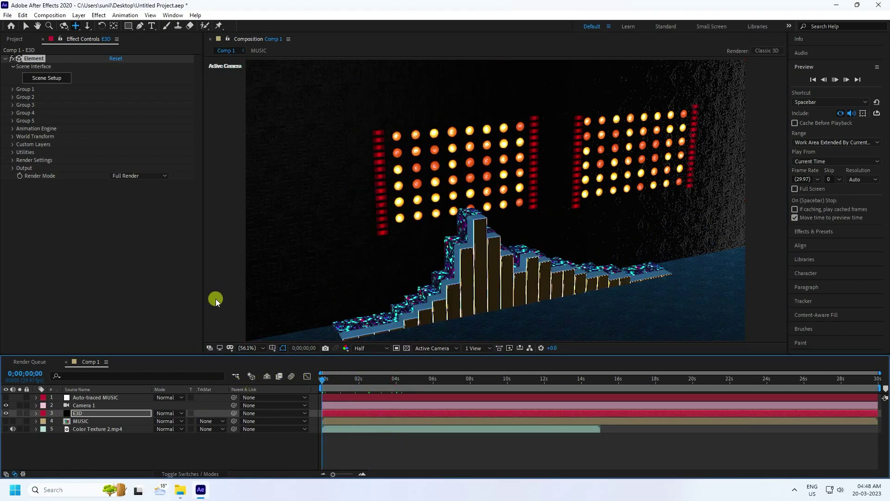
# Preview the animation, scrub back to about 0;00;02;00, and set resolution to Full
pyautogui.press('space')
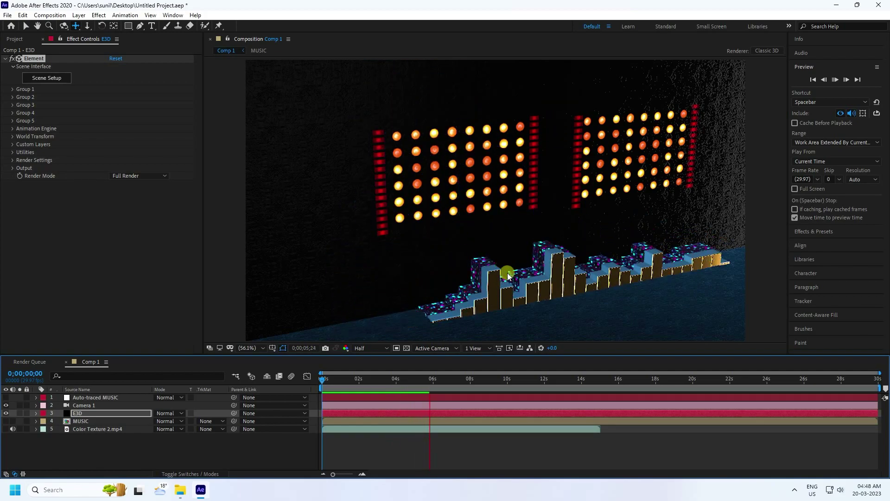
pyautogui.moveTo(438, 379); pyautogui.dragTo(360, 383)
pyautogui.click(377, 348)
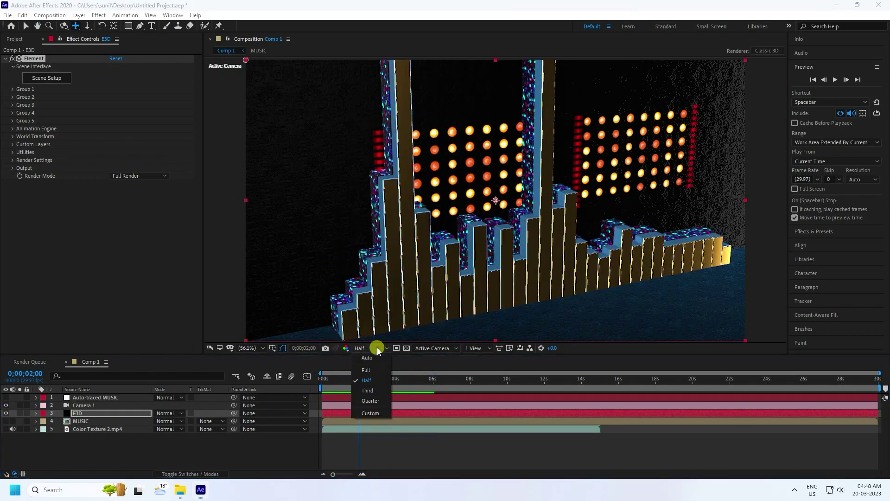
pyautogui.click(368, 370)
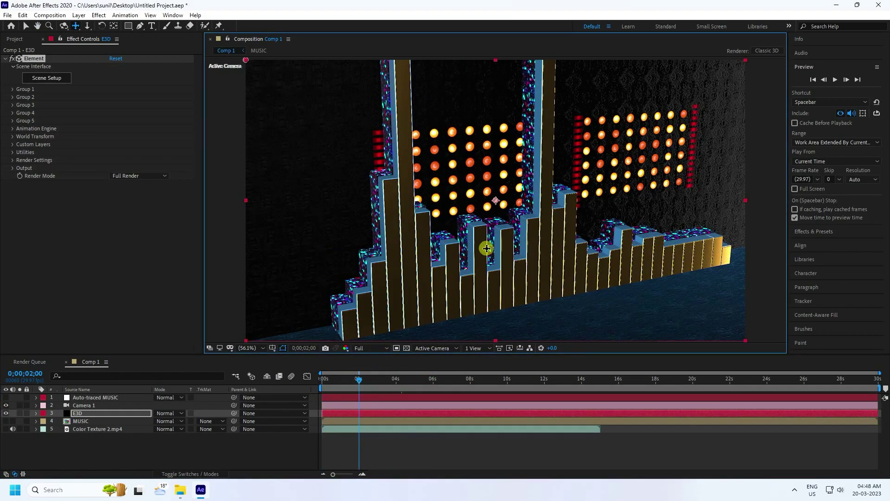
# Orbit and dolly Camera 1 closer so the gold bars and bulb grids fill the frame
pyautogui.moveTo(495, 251); pyautogui.dragTo(498, 246)
pyautogui.press('c')
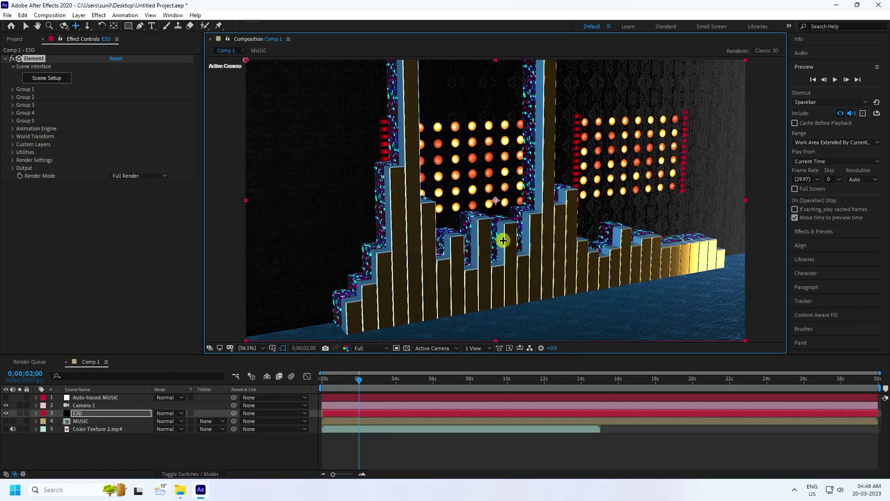
pyautogui.press('c')
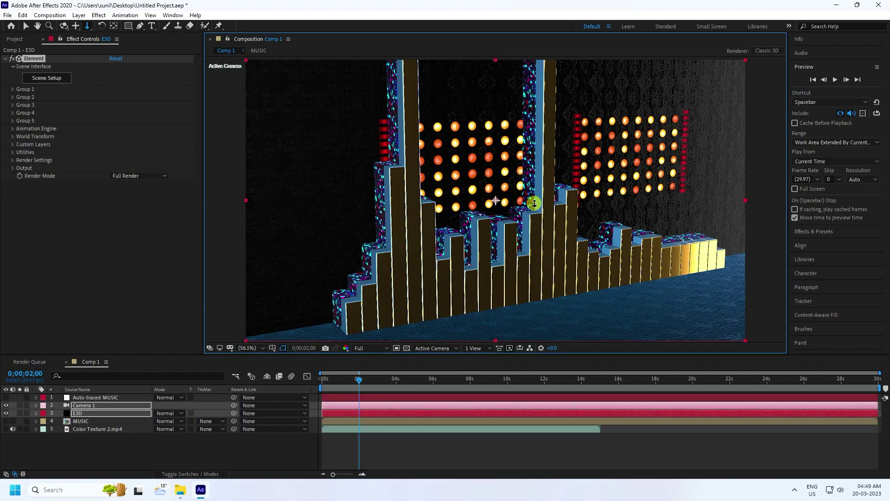
pyautogui.moveTo(534, 203); pyautogui.dragTo(491, 228)
pyautogui.press('c')
pyautogui.press('c')
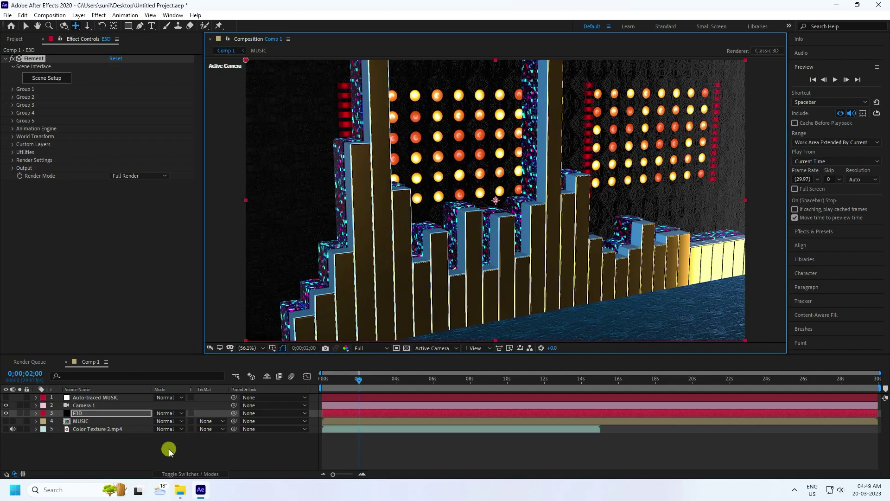
pyautogui.click(152, 453)
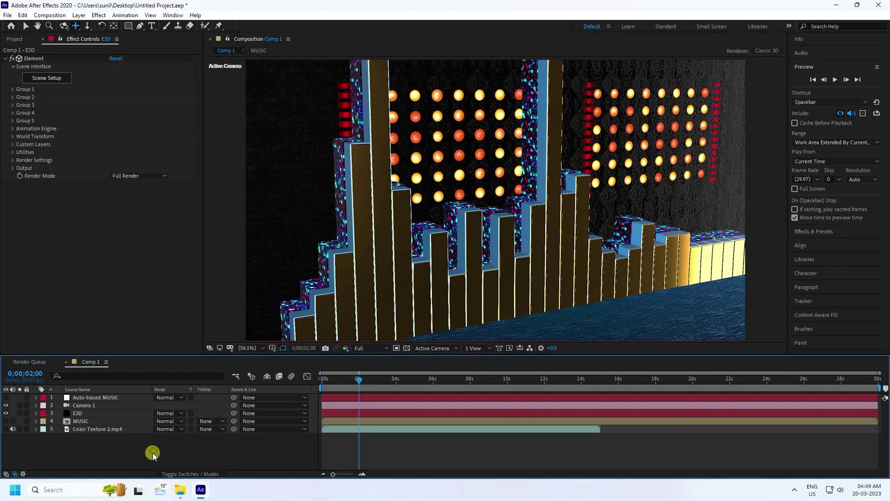
# Add the Aqua lighting preset in the E3D layer's Element render settings
pyautogui.click(83, 416)
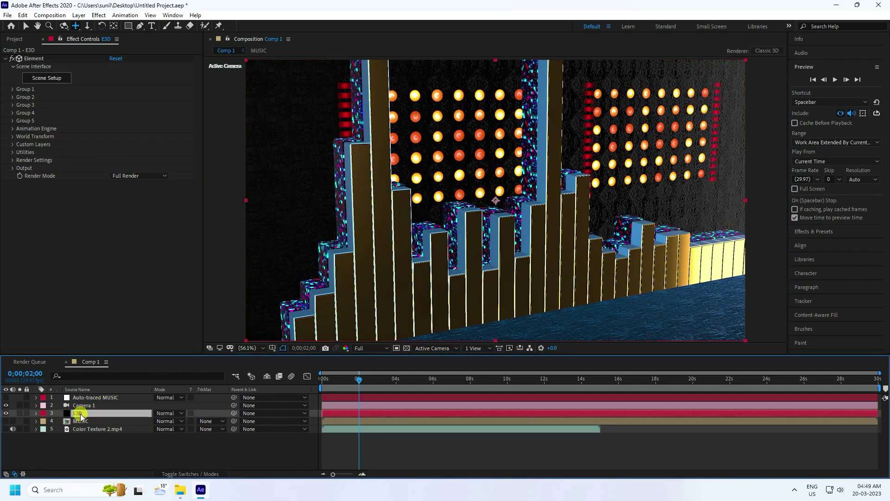
pyautogui.click(14, 162)
pyautogui.click(20, 168)
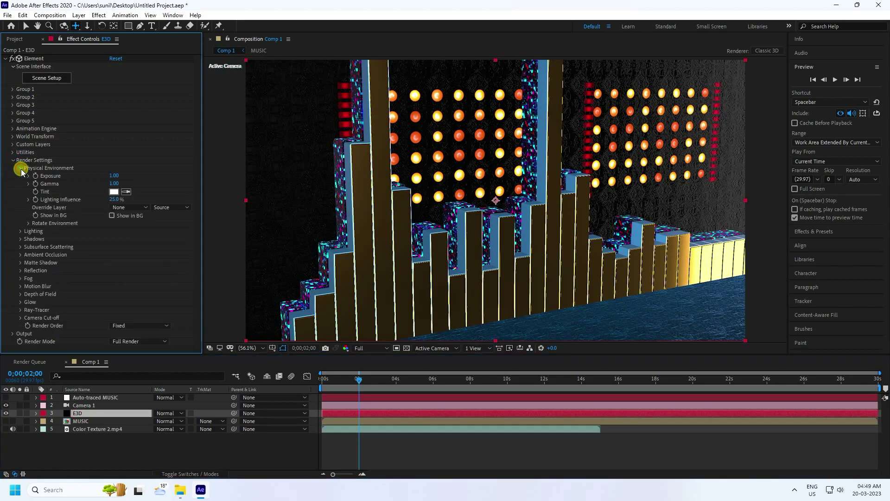
pyautogui.click(21, 169)
pyautogui.click(21, 177)
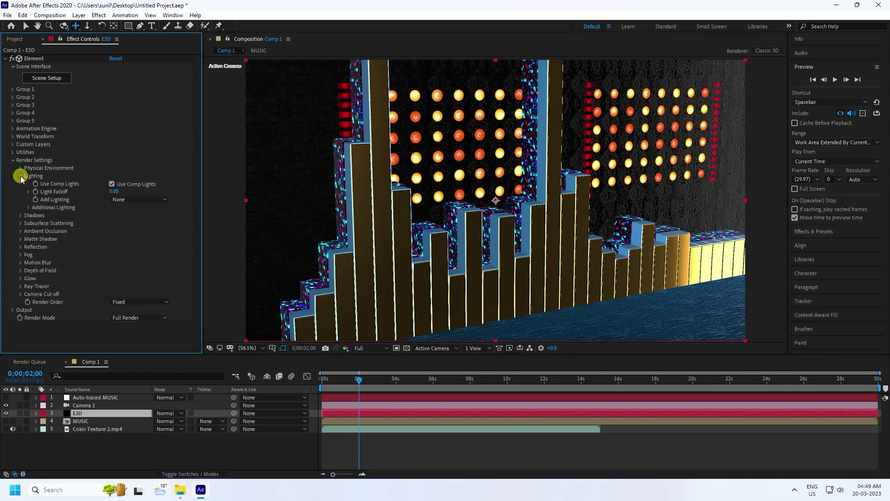
pyautogui.click(141, 199)
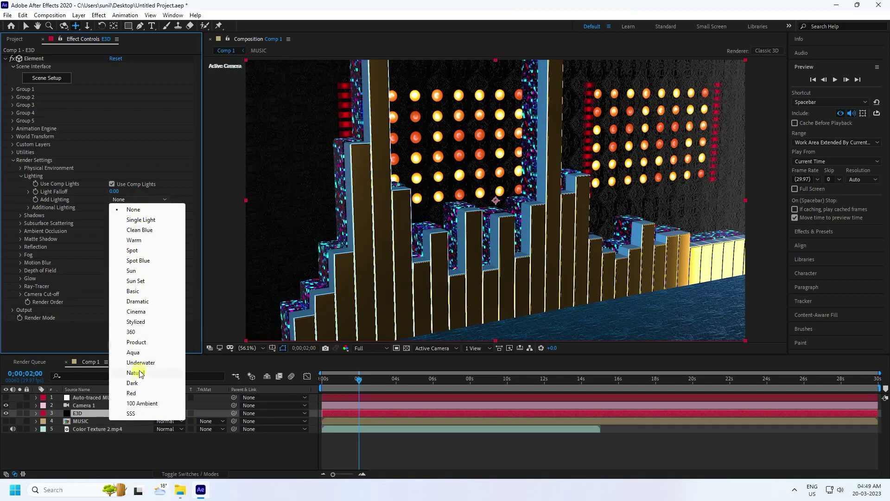
pyautogui.click(140, 353)
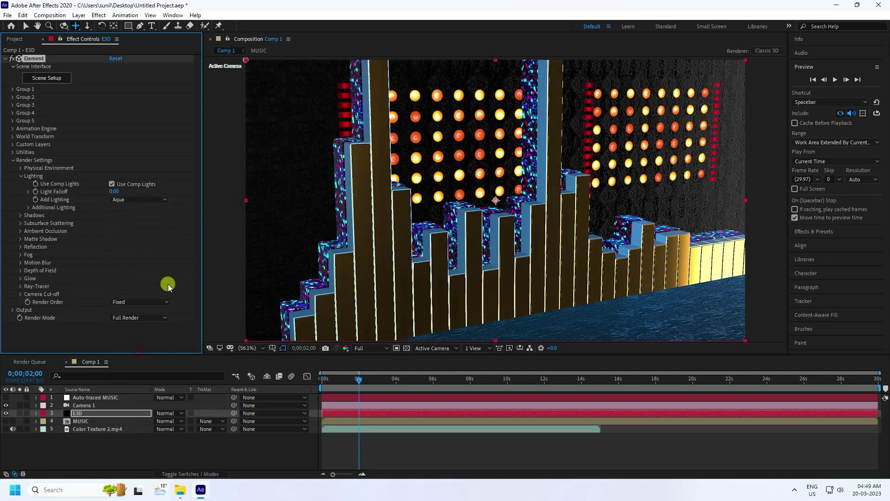
pyautogui.click(21, 177)
# Set Ambient Occlusion SSAO Quality to High and SSAO Intensity to 5.0
pyautogui.click(21, 184)
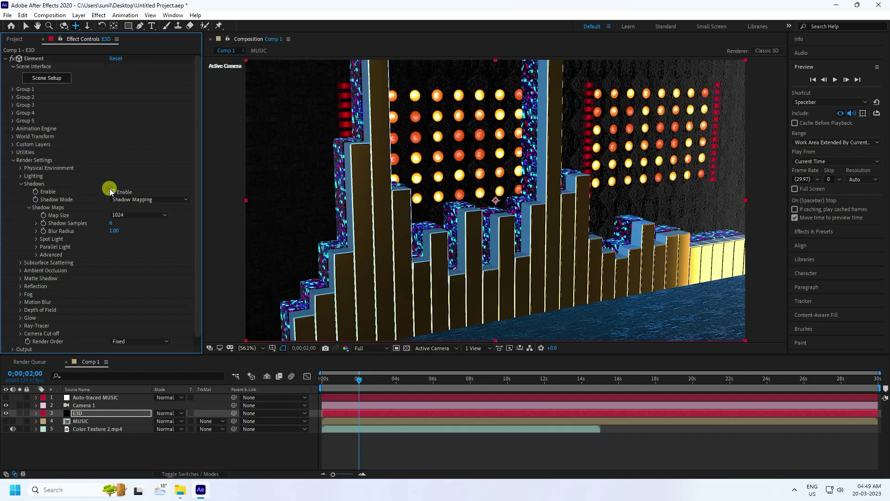
pyautogui.click(20, 184)
pyautogui.click(20, 200)
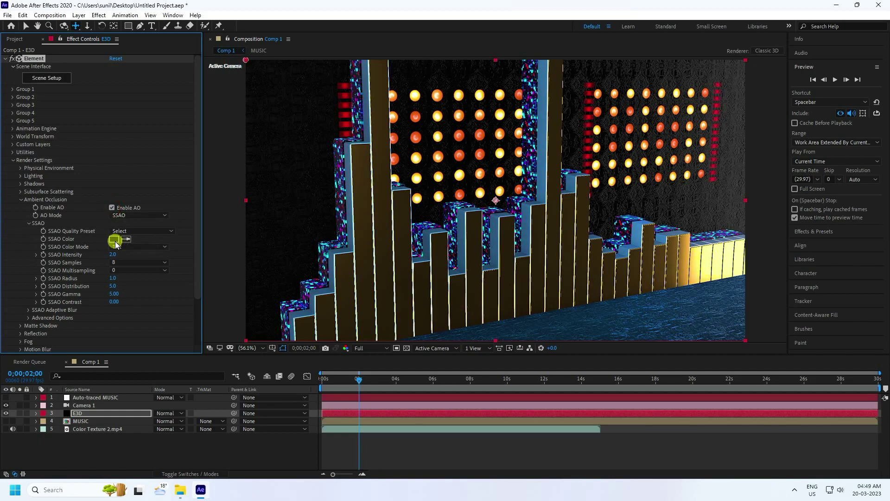
pyautogui.click(123, 231)
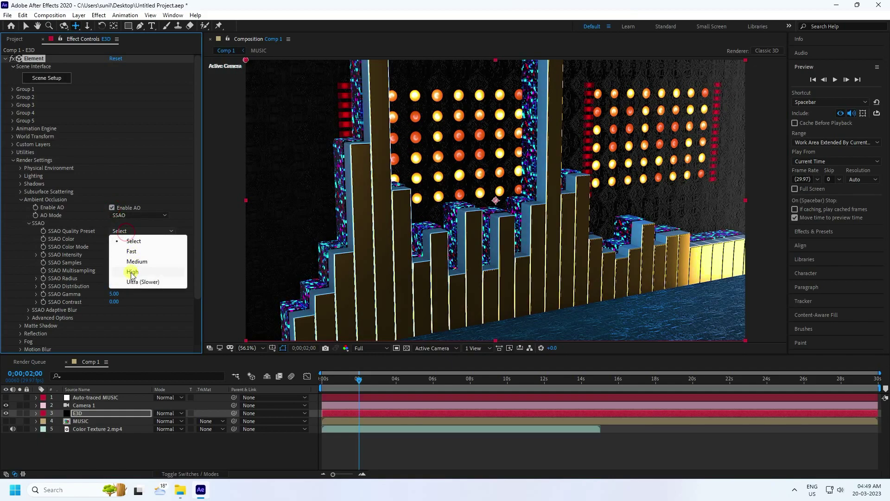
pyautogui.click(132, 272)
pyautogui.click(113, 254)
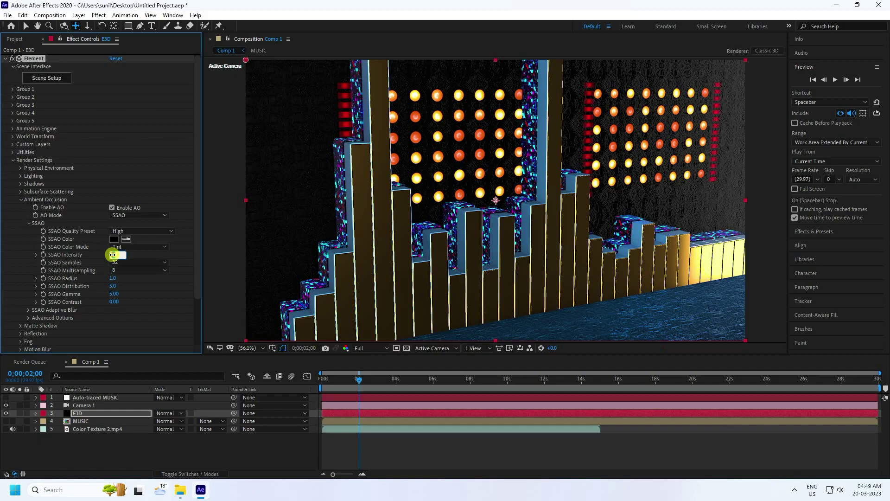
pyautogui.press('Return')
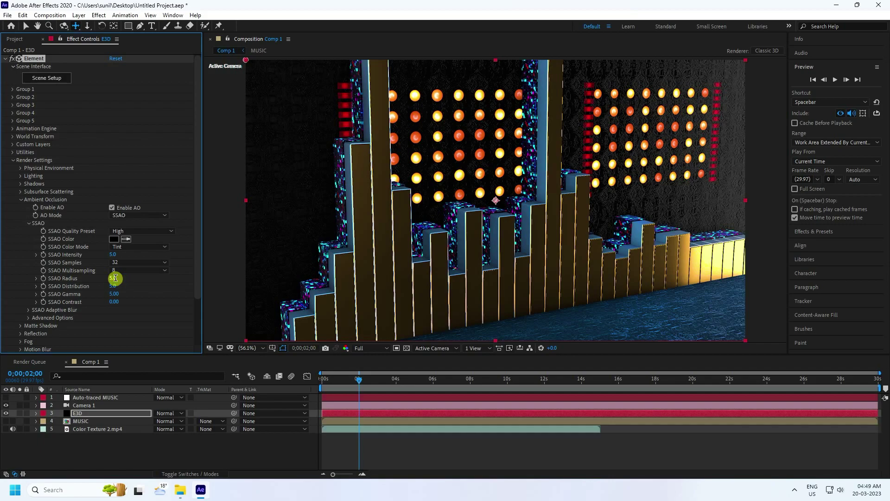
pyautogui.click(115, 278)
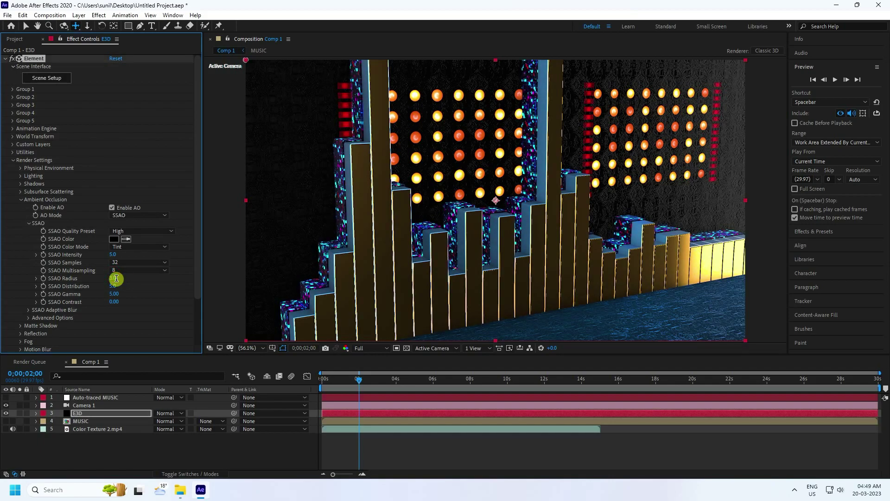
pyautogui.click(12, 160)
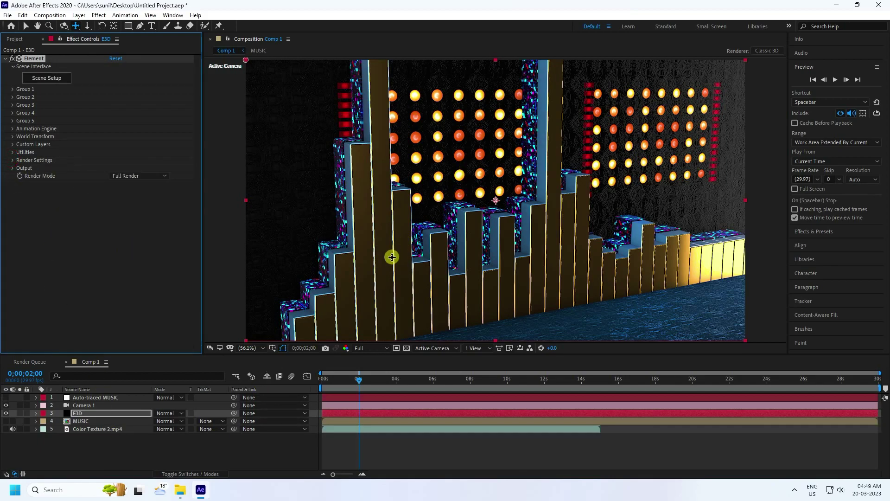
# Create a new light layer of type Ambient, named Ambient Light 1, in Comp 1
pyautogui.click(24, 26)
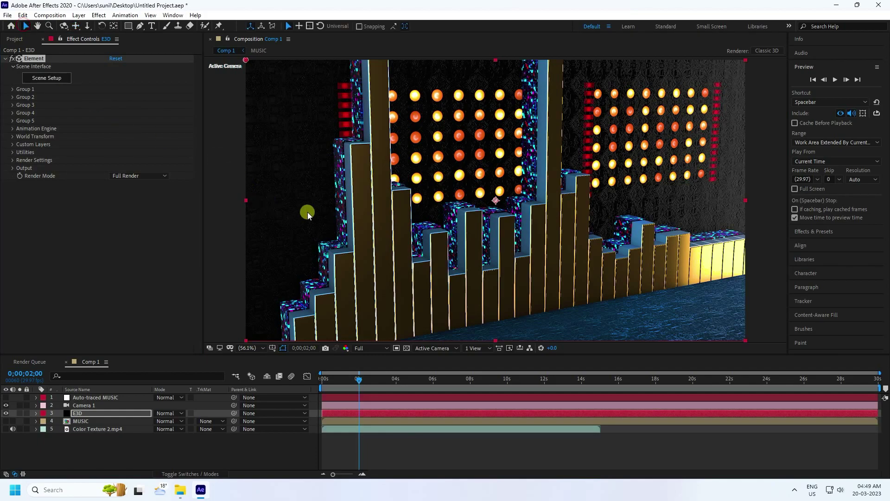
pyautogui.rightClick(124, 447)
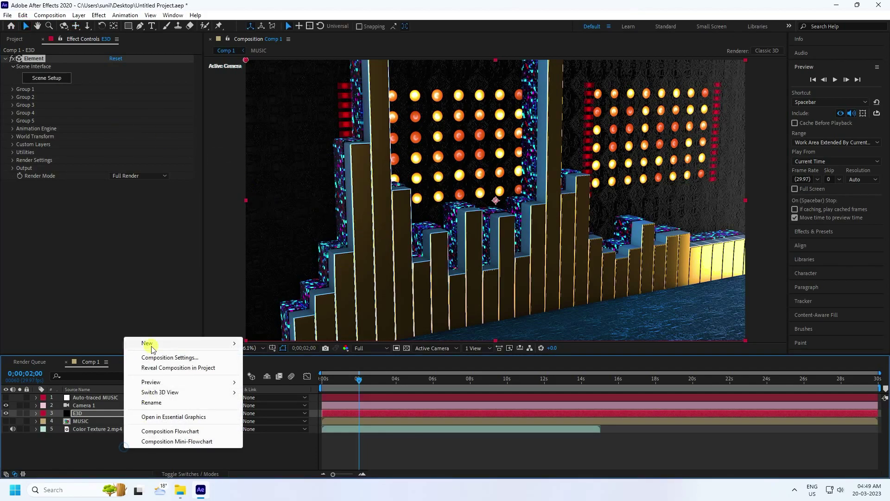
pyautogui.moveTo(153, 345)
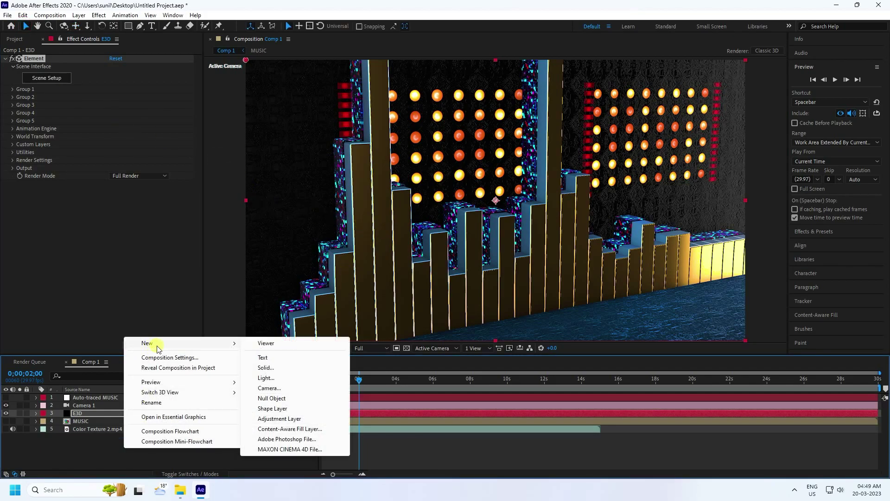
pyautogui.click(264, 379)
pyautogui.click(96, 133)
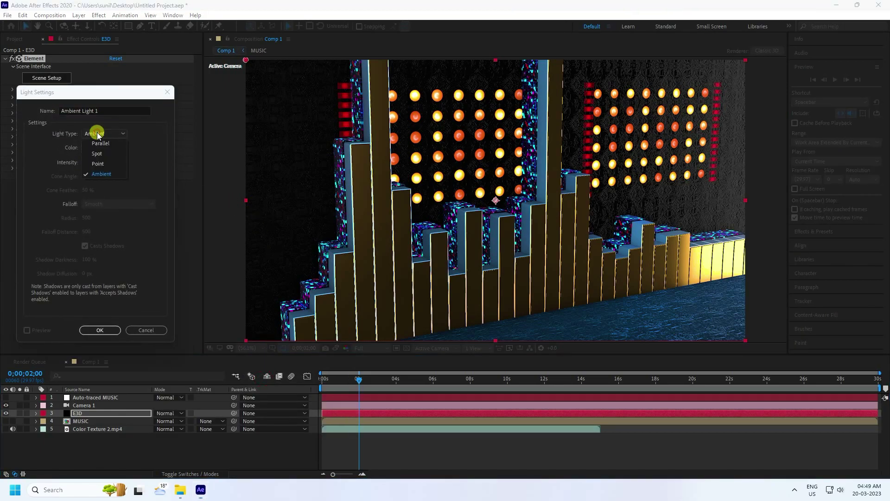
pyautogui.click(108, 174)
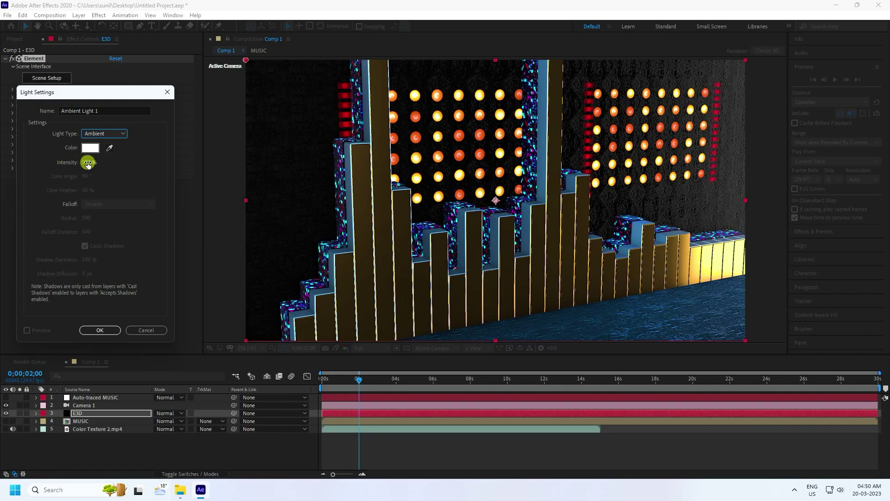
pyautogui.click(106, 330)
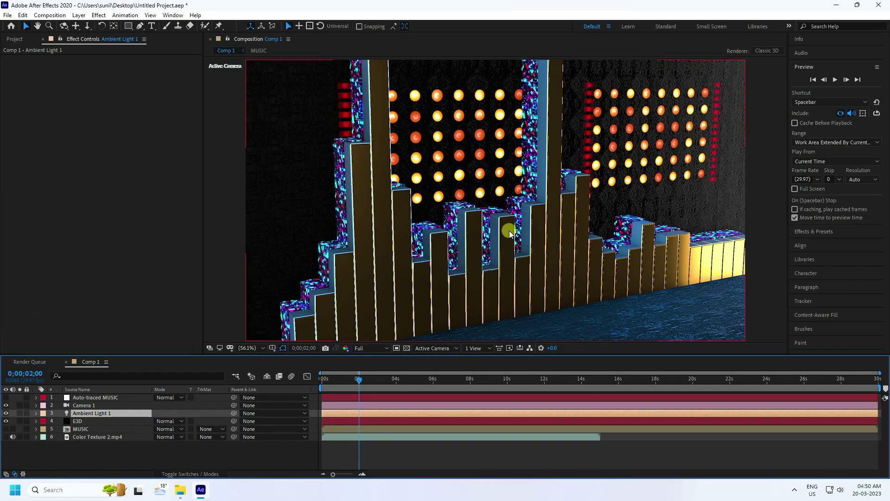
# Apply Glow to E3D with threshold 100%, radius 100 and intensity 2
pyautogui.click(806, 236)
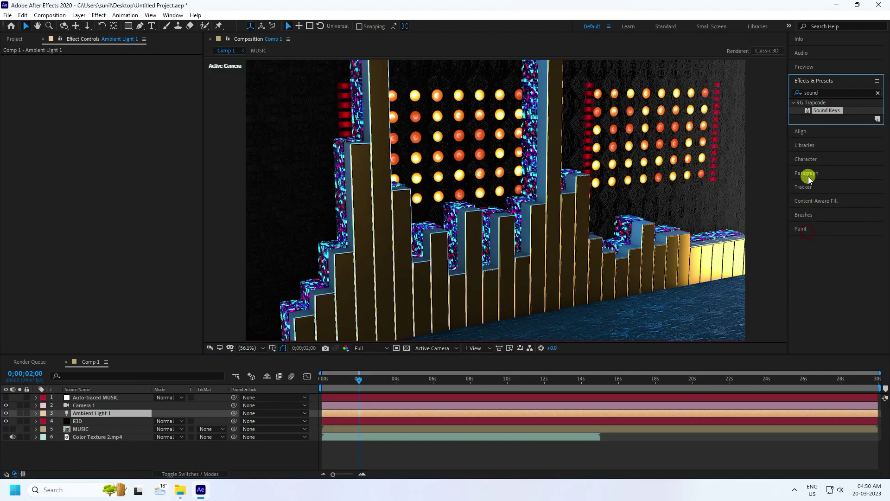
pyautogui.click(100, 421)
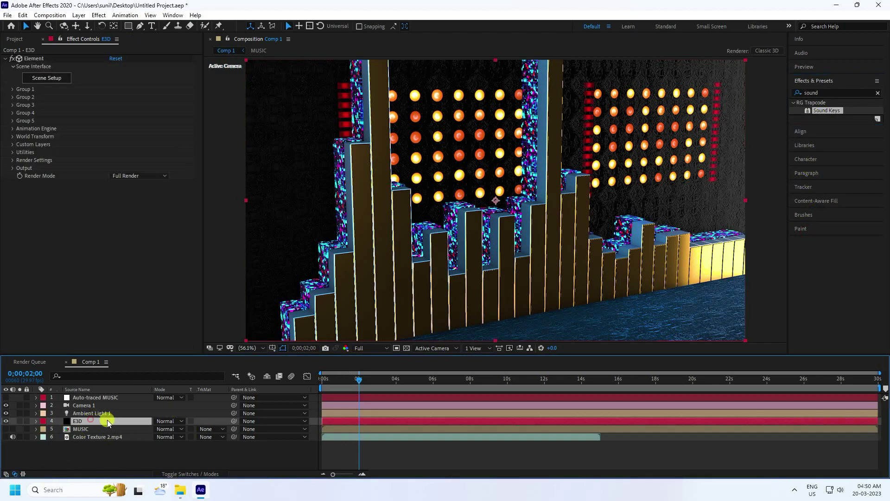
pyautogui.click(877, 93)
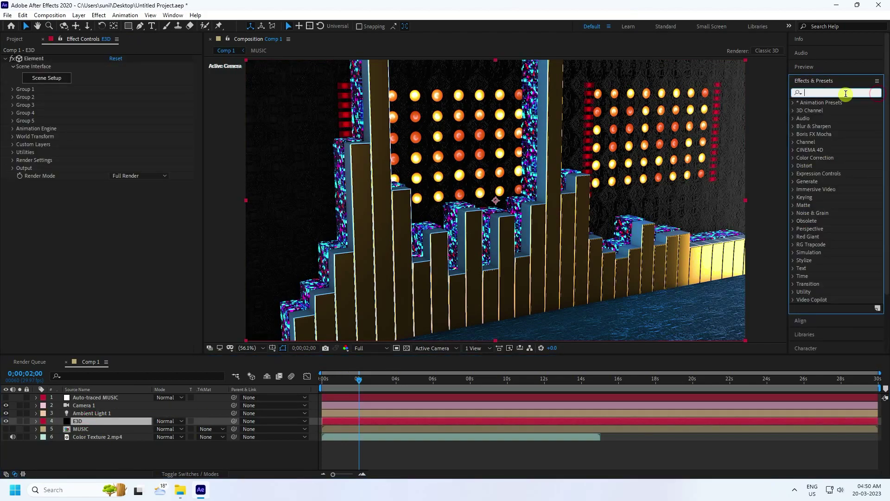
pyautogui.write('glow')
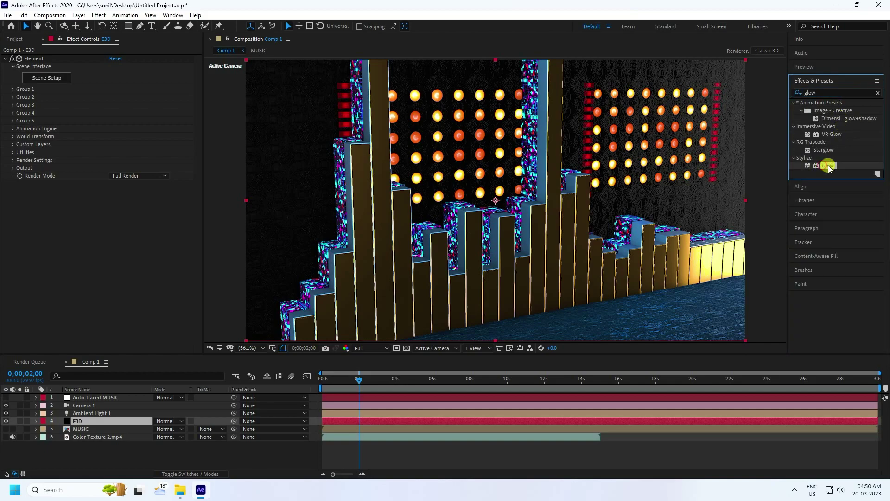
pyautogui.moveTo(828, 165); pyautogui.dragTo(81, 420)
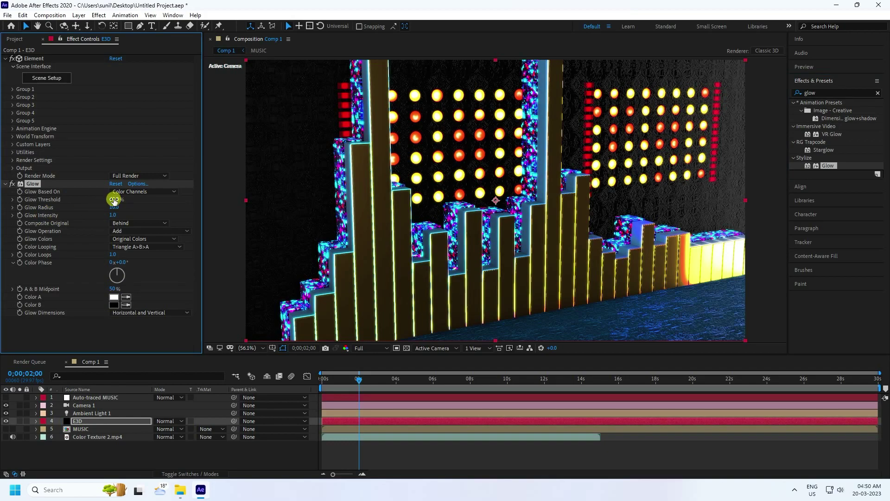
pyautogui.press('Tab')
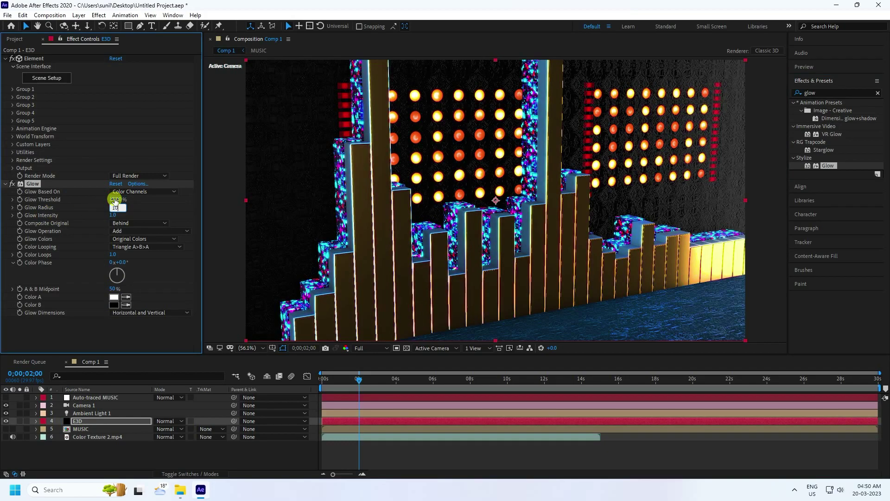
pyautogui.press('Tab')
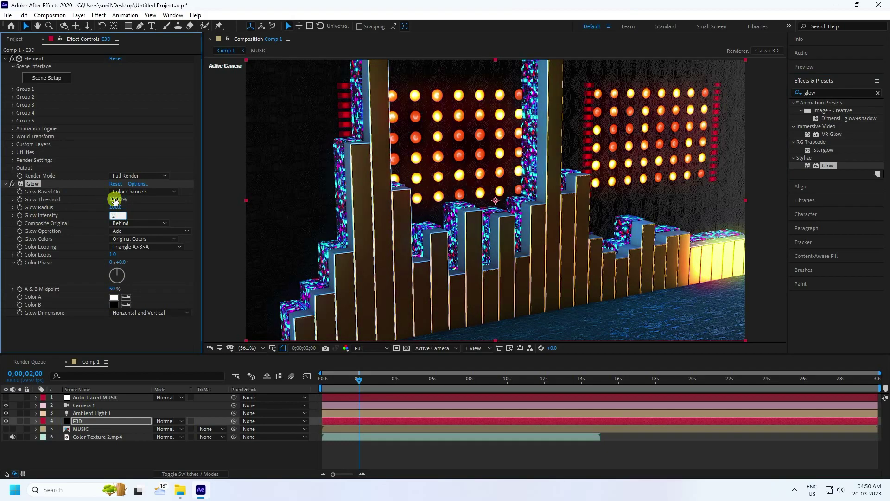
pyautogui.press('Return')
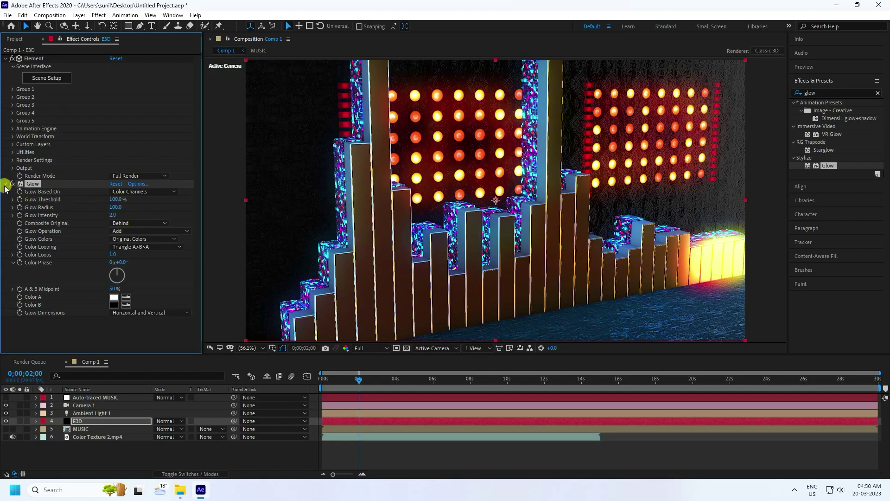
pyautogui.click(5, 183)
# Duplicate the Glow as Glow 2, enter 21 for its value, and search effects for 'expo'
pyautogui.click(33, 184)
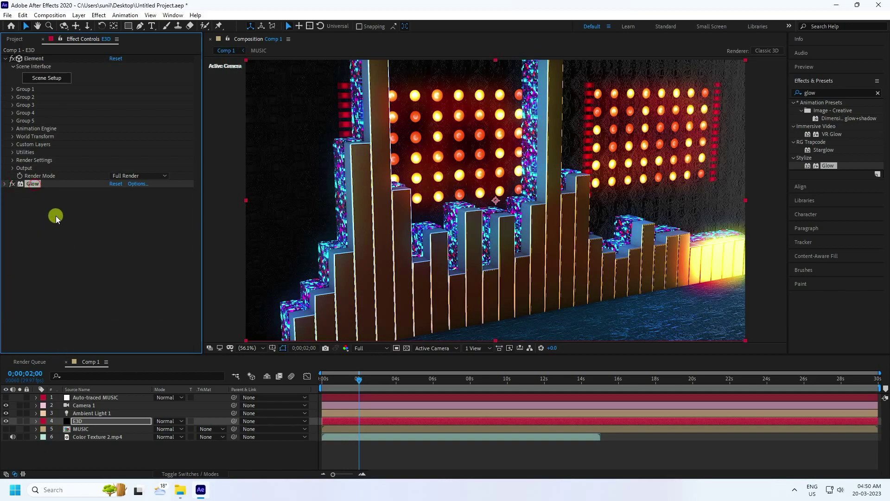
pyautogui.hotkey('ctrl', 'd')
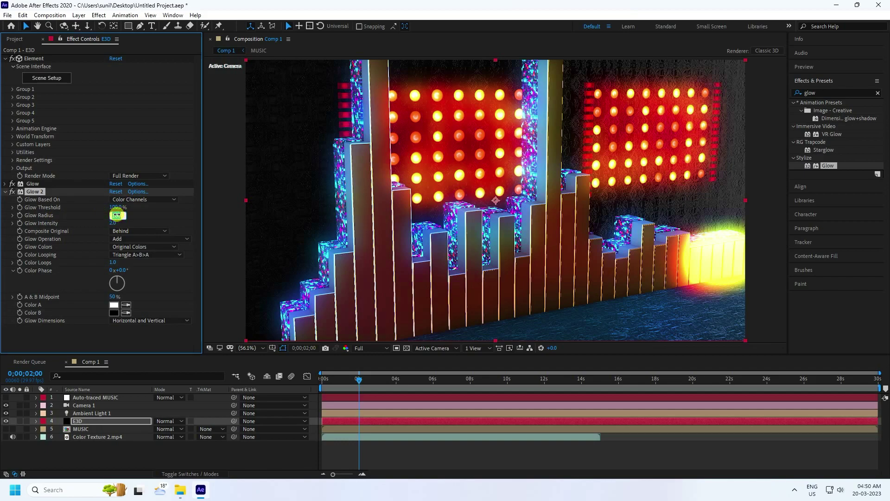
pyautogui.click(114, 223)
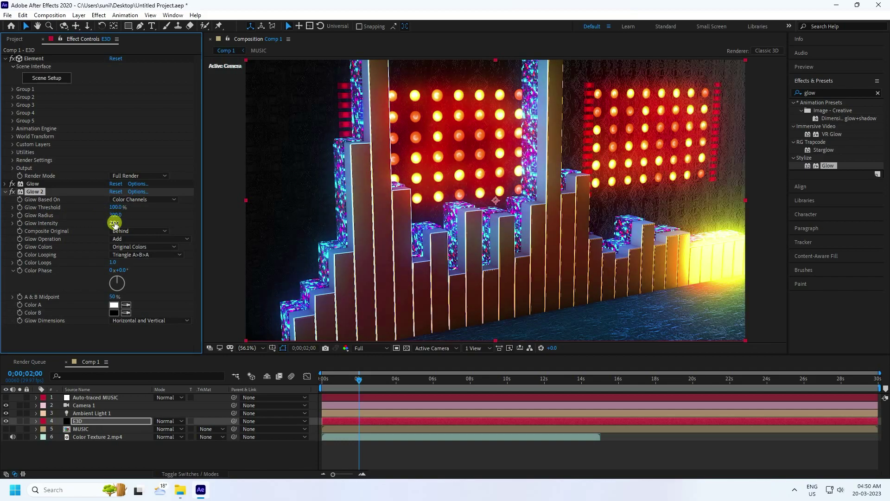
pyautogui.write('21')
pyautogui.click(6, 192)
pyautogui.click(835, 92)
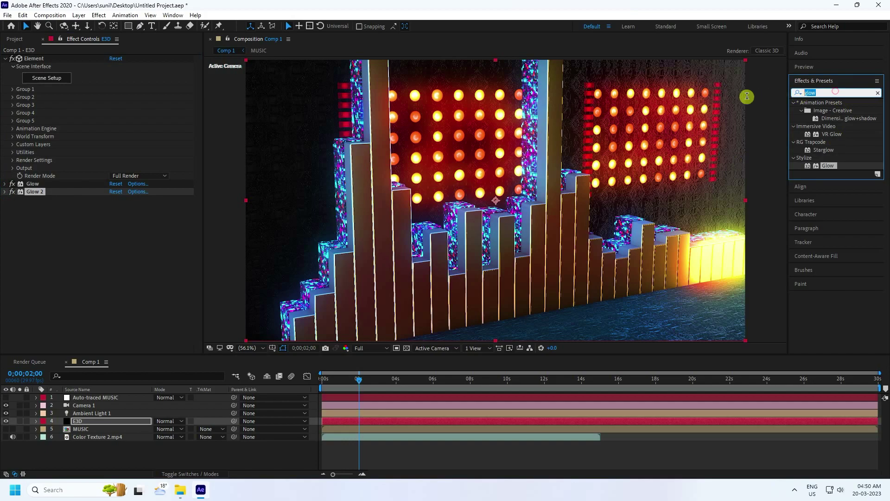
pyautogui.write('expo')
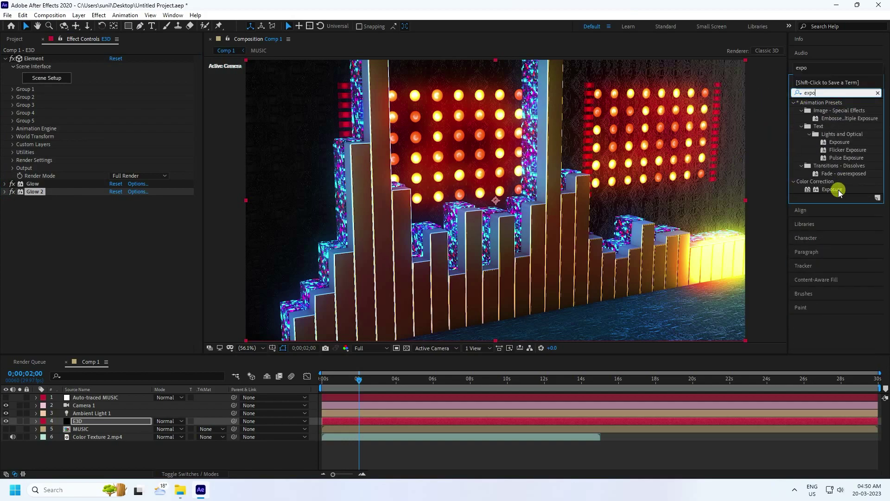
# Apply Exposure to E3D and compare the image with it off and on
pyautogui.moveTo(838, 190); pyautogui.dragTo(118, 279)
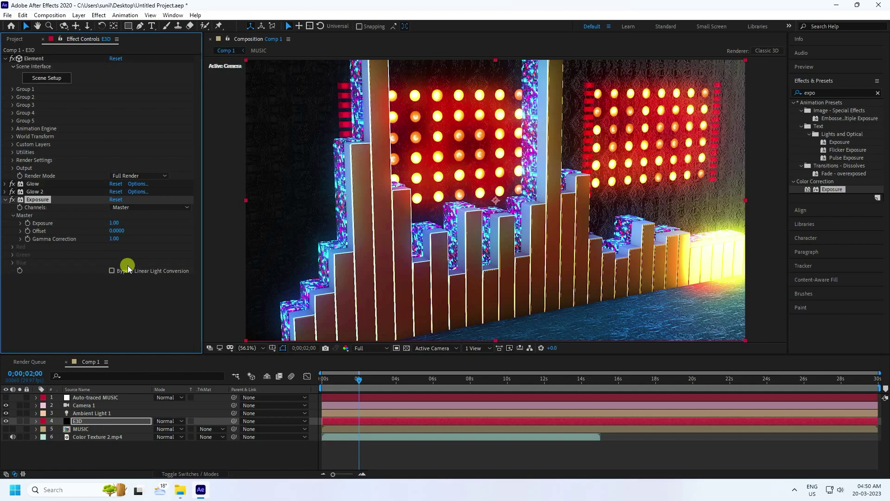
pyautogui.click(13, 200)
pyautogui.click(13, 200)
pyautogui.click(13, 200)
pyautogui.click(13, 201)
pyautogui.click(13, 201)
pyautogui.click(13, 201)
pyautogui.click(6, 200)
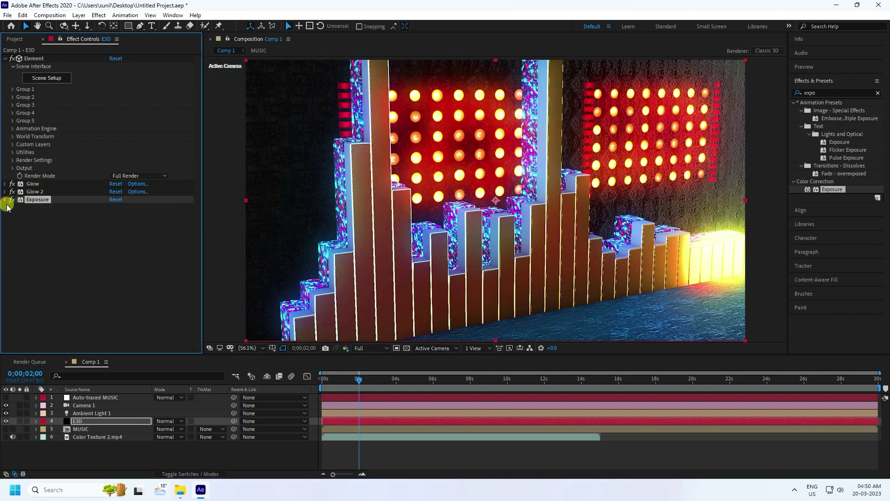
# Apply Curves to E3D, test a curve adjustment, and return the playhead to the start
pyautogui.click(818, 93)
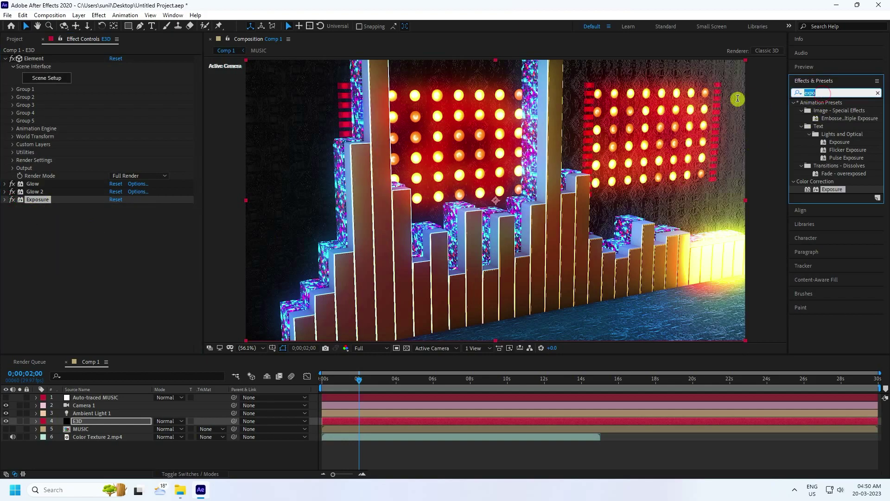
pyautogui.write('cur')
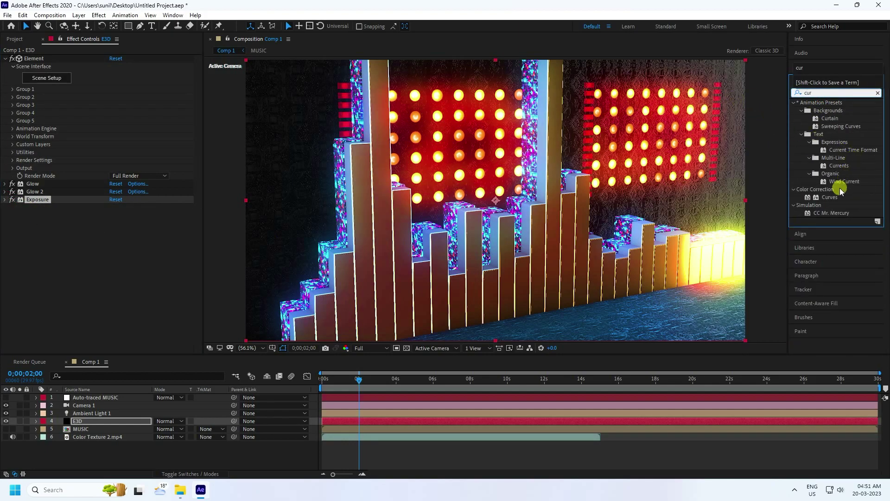
pyautogui.moveTo(835, 196); pyautogui.dragTo(95, 241)
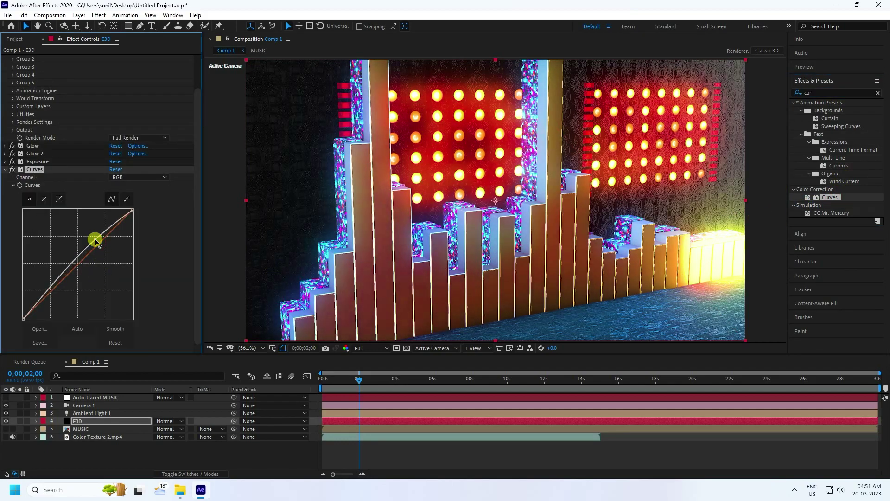
pyautogui.moveTo(56, 288); pyautogui.dragTo(60, 282)
pyautogui.hotkey('ctrl', 'z')
pyautogui.hotkey('ctrl', 'z')
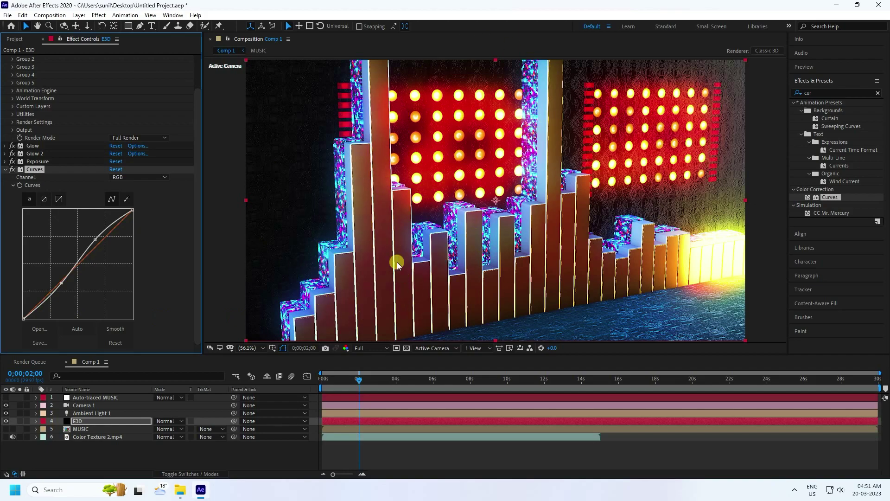
pyautogui.click(125, 458)
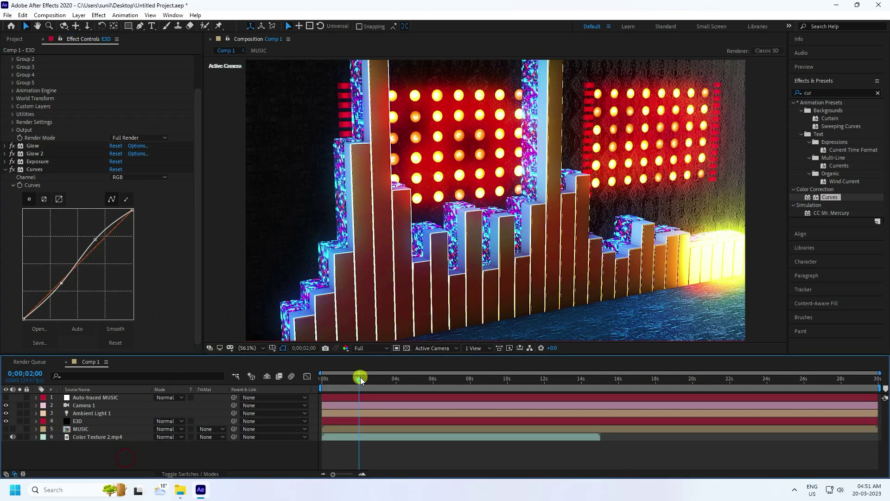
# Play Comp 1 from the first frame using the Preview panel
pyautogui.moveTo(359, 378); pyautogui.dragTo(323, 378)
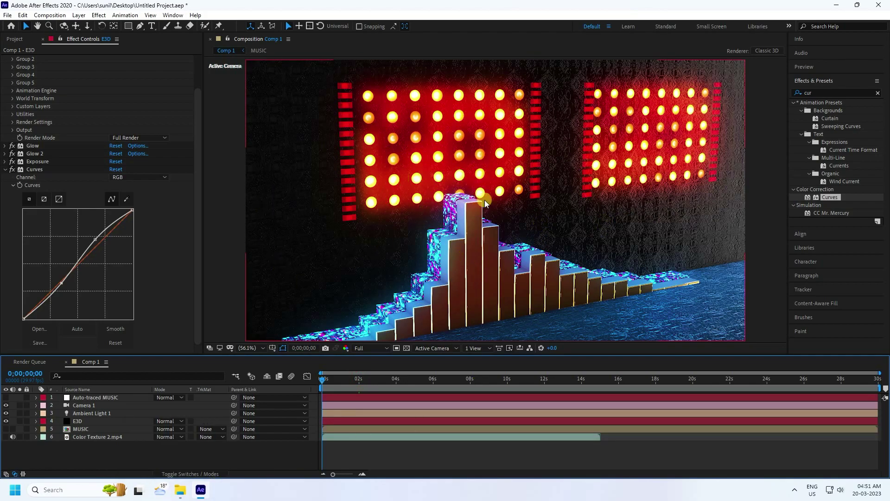
pyautogui.click(803, 66)
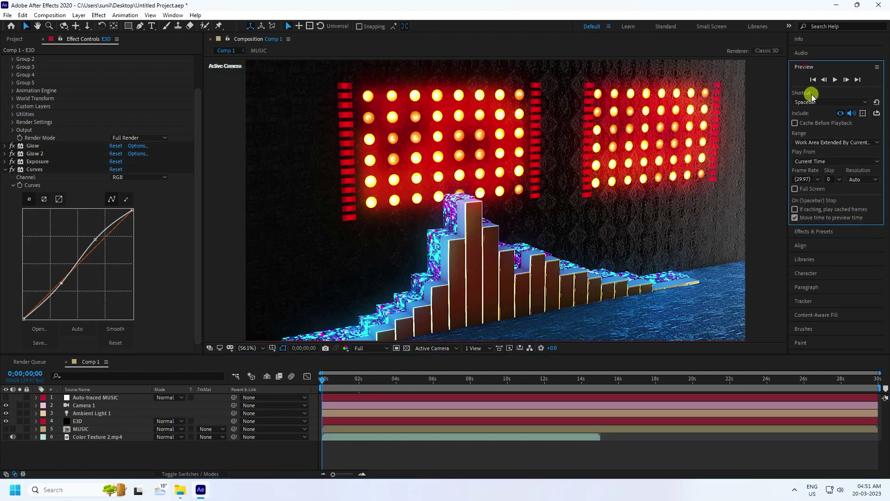
pyautogui.press('space')
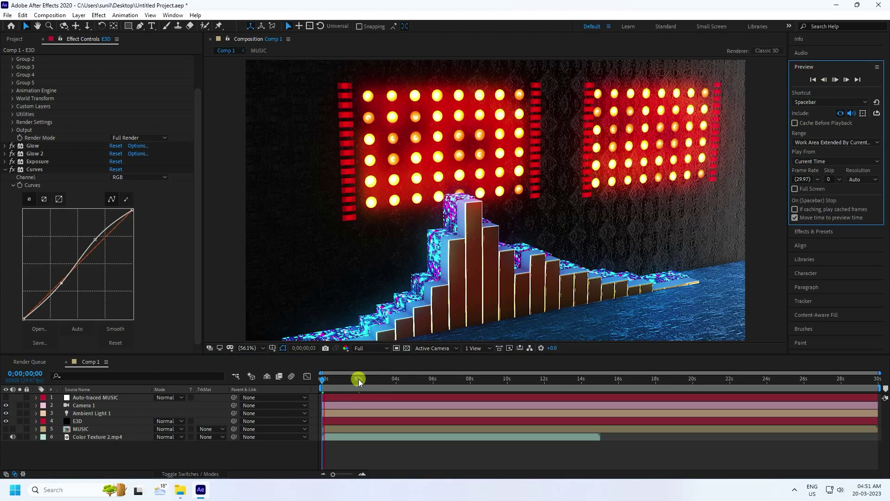